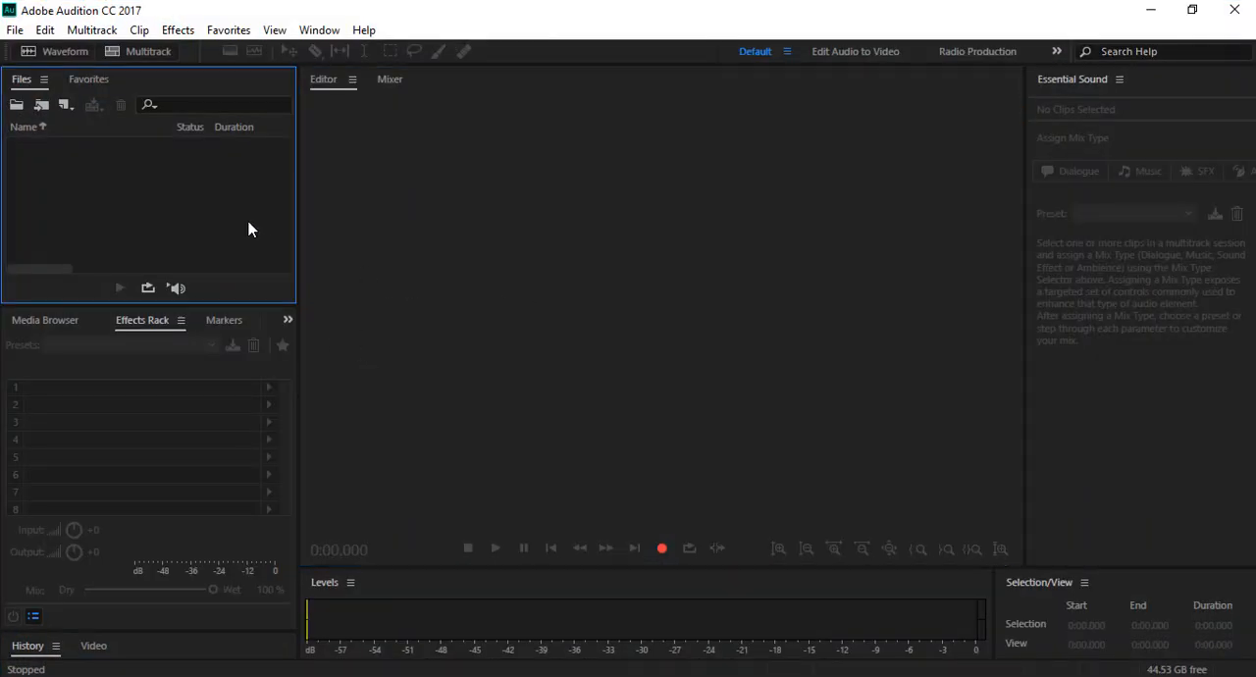
{"action": "left_click", "coordinate": [375, 232]}
{"action": "left_click", "coordinate": [228, 200]}
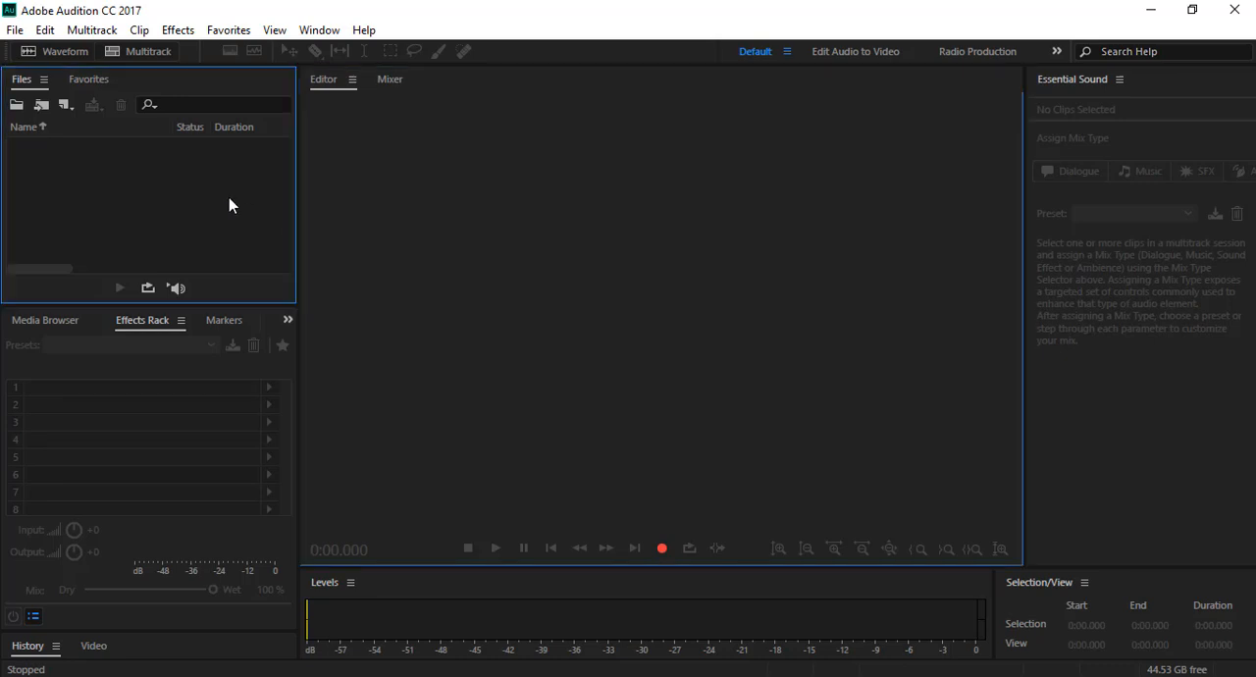
{"action": "left_click", "coordinate": [397, 227]}
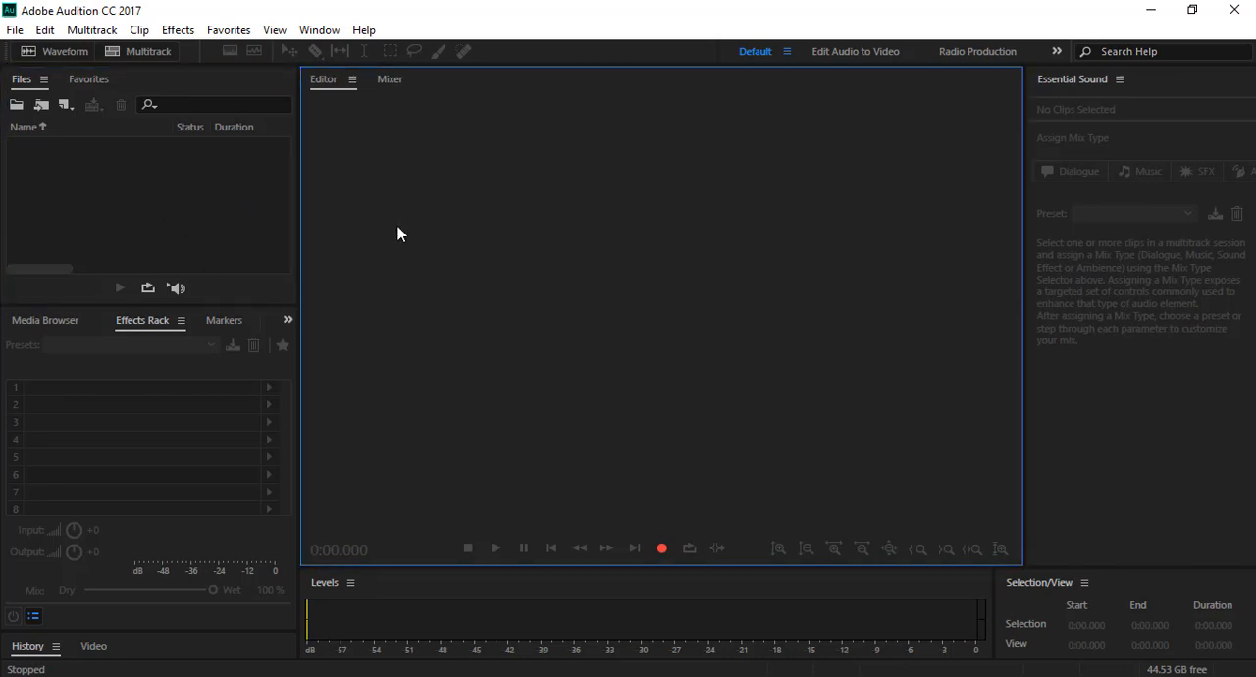
{"action": "left_click", "coordinate": [225, 187]}
Step: Import the file audio Tutorial.wav from the Desktop folder into the waveform editor
{"action": "double_click", "coordinate": [135, 207]}
{"action": "scroll", "coordinate": [76, 172], "scroll_direction": "up", "scroll_amount": 5}
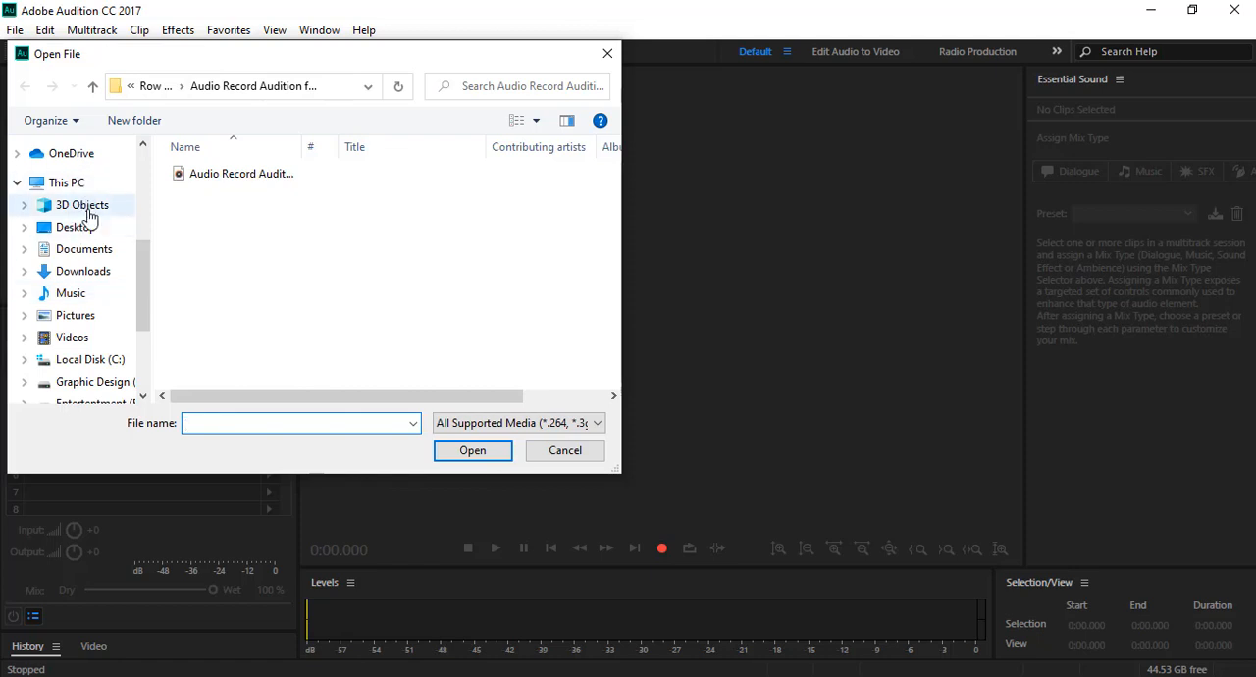
{"action": "left_click", "coordinate": [79, 227]}
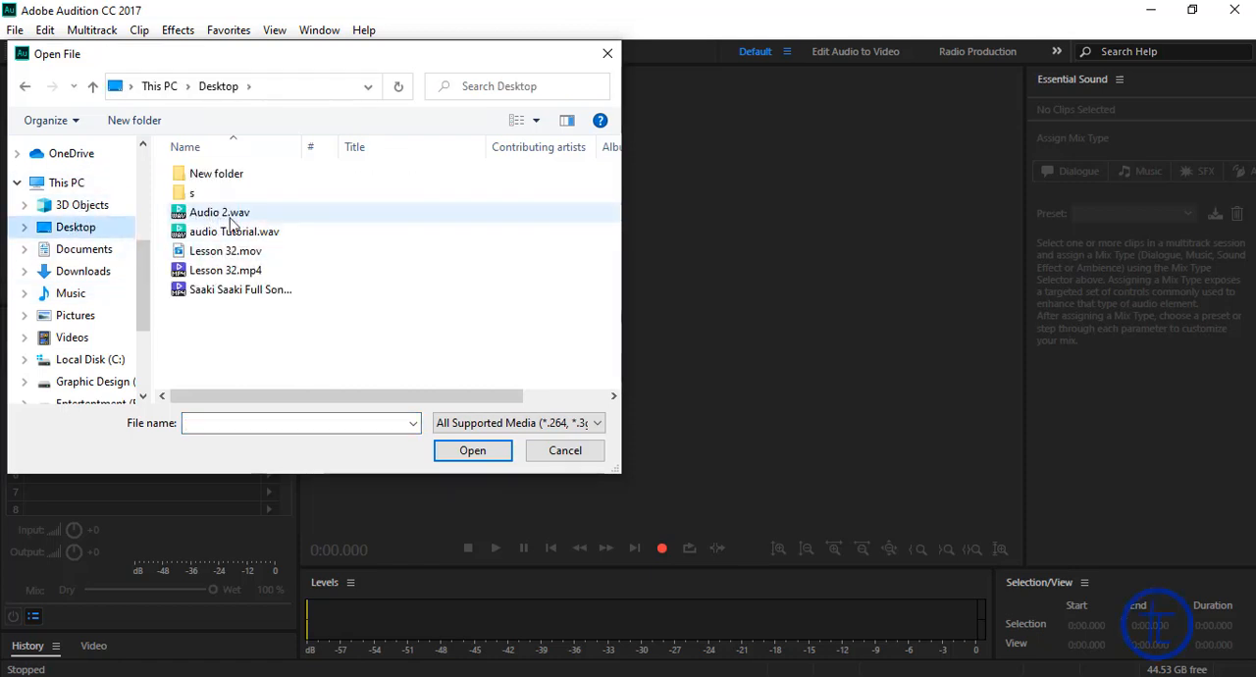
{"action": "left_click", "coordinate": [241, 235]}
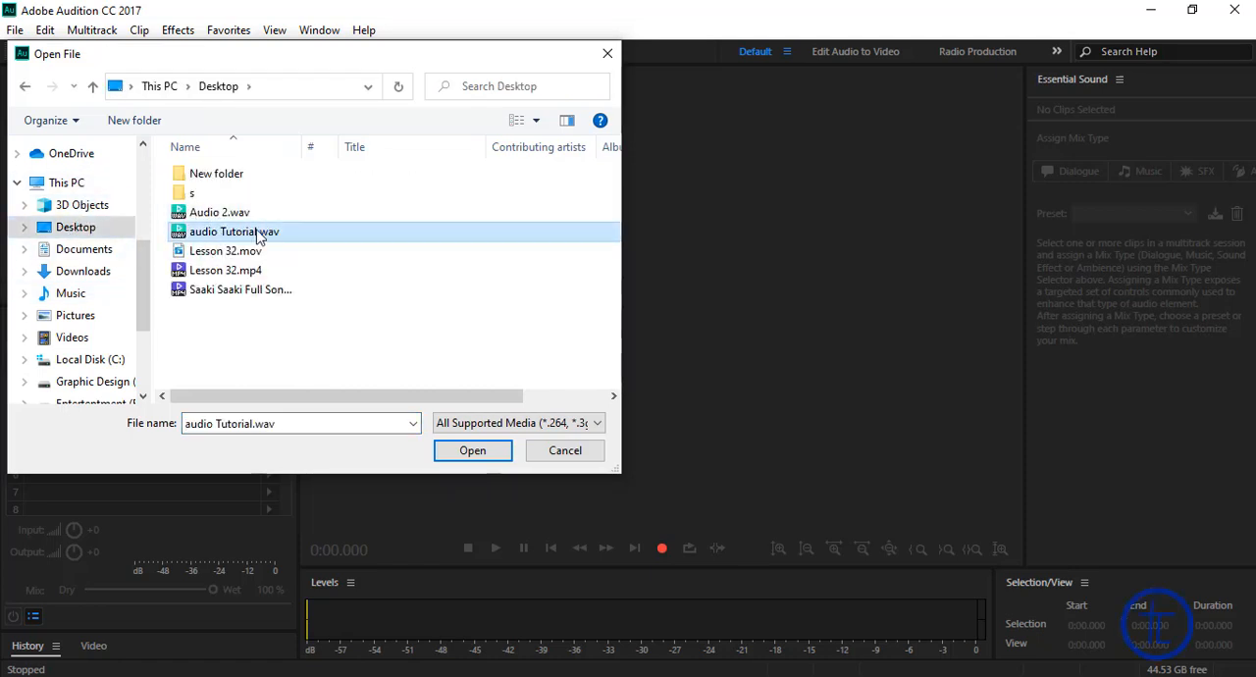
{"action": "left_click", "coordinate": [467, 457]}
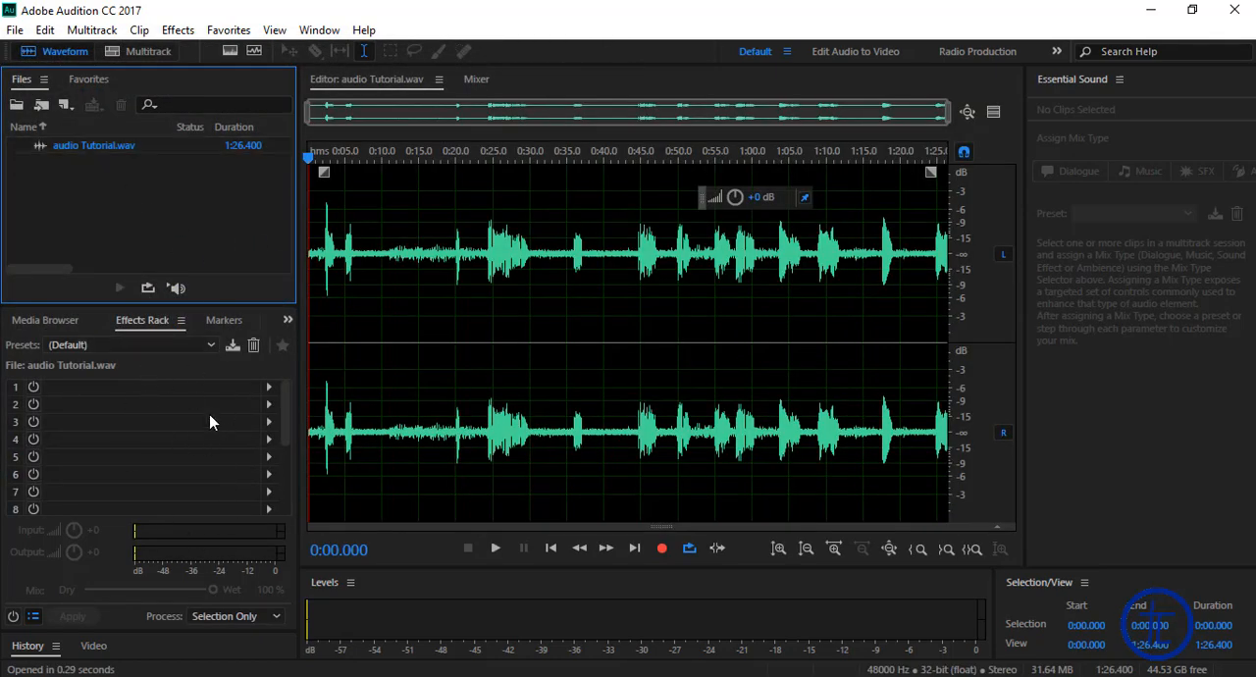
Step: Try selecting the waveform from about 0:39 to the end, then clear the selection
{"action": "left_click", "coordinate": [430, 292]}
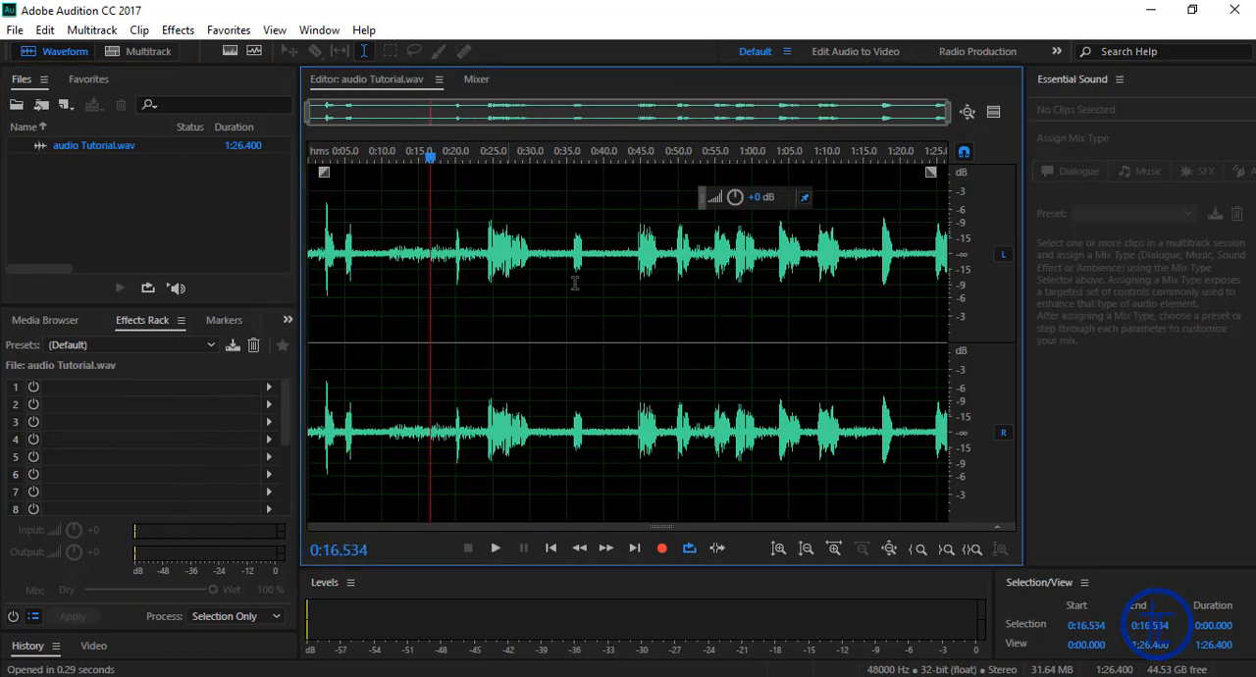
{"action": "left_click_drag", "start_coordinate": [596, 290], "coordinate": [1100, 298]}
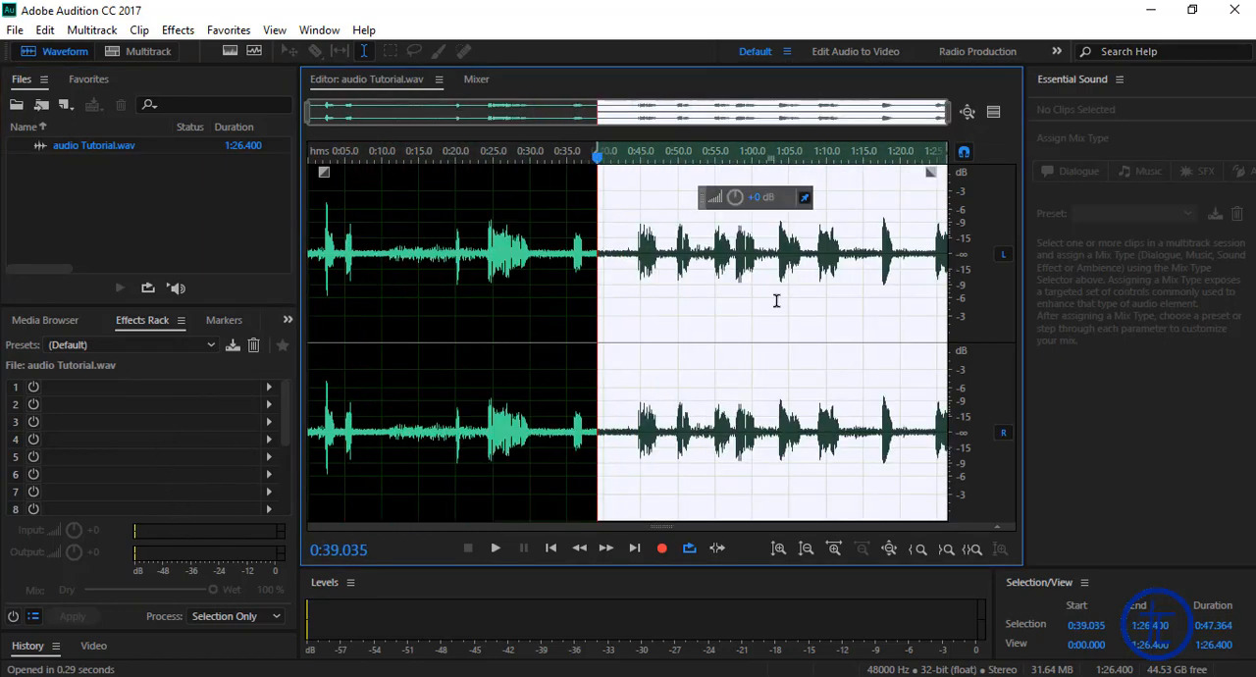
{"action": "left_click_drag", "start_coordinate": [776, 301], "coordinate": [409, 297]}
{"action": "left_click", "coordinate": [518, 285]}
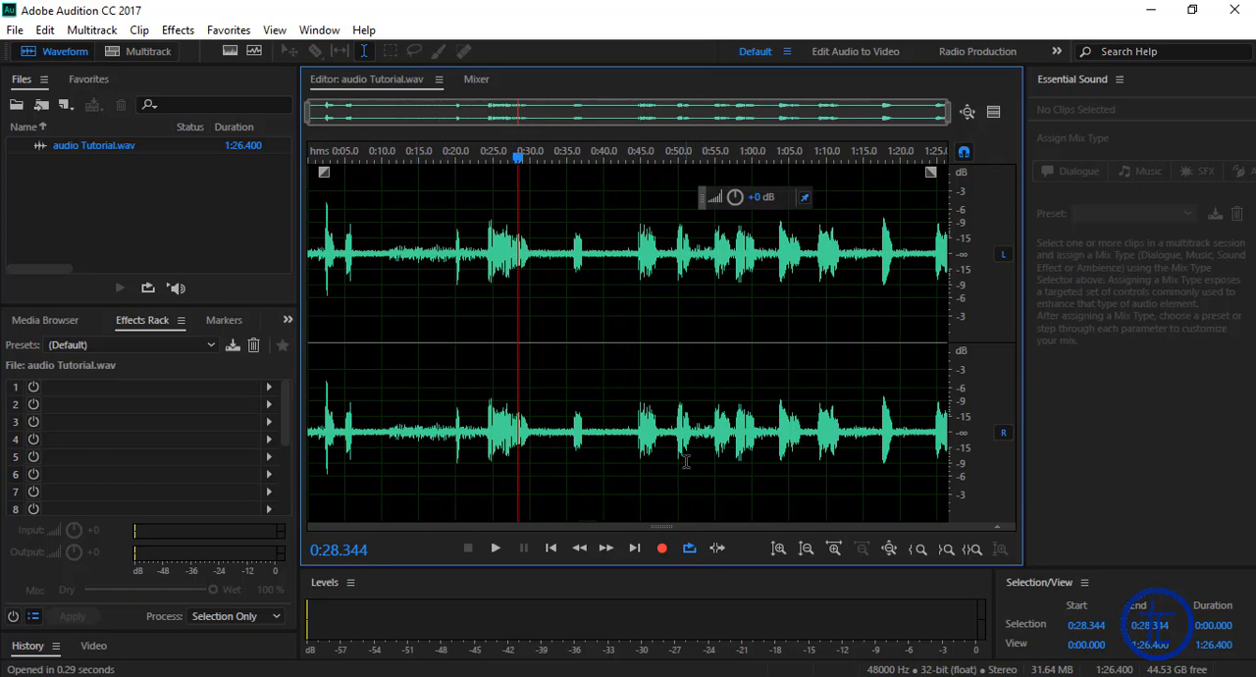
Step: Move the playhead across the timeline to about 0:24 and briefly play the audio from there
{"action": "left_click_drag", "start_coordinate": [566, 160], "coordinate": [957, 152]}
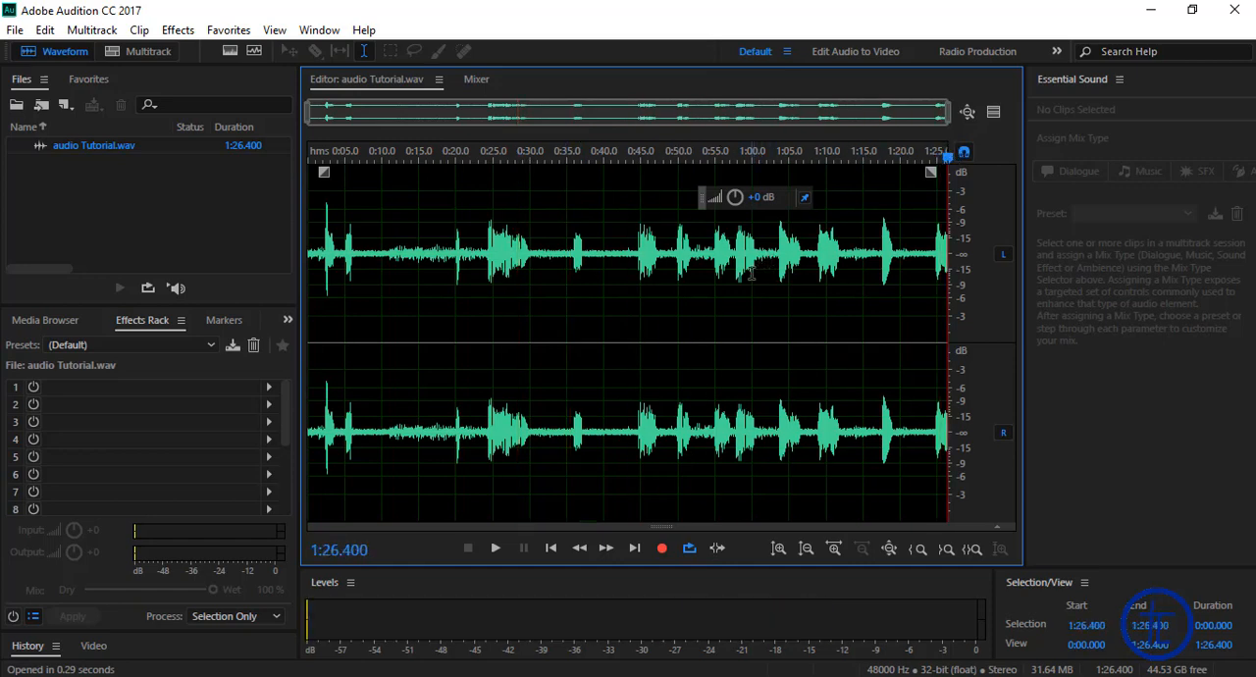
{"action": "left_click_drag", "start_coordinate": [346, 149], "coordinate": [487, 185]}
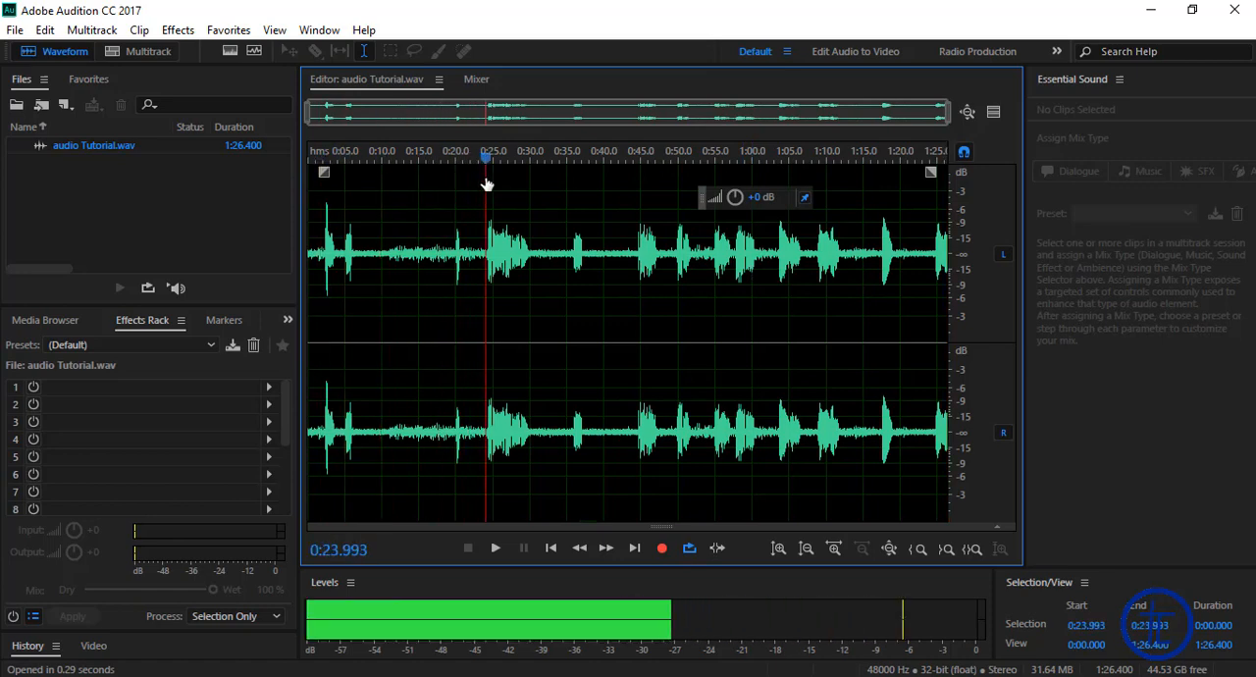
{"action": "left_click", "coordinate": [498, 549]}
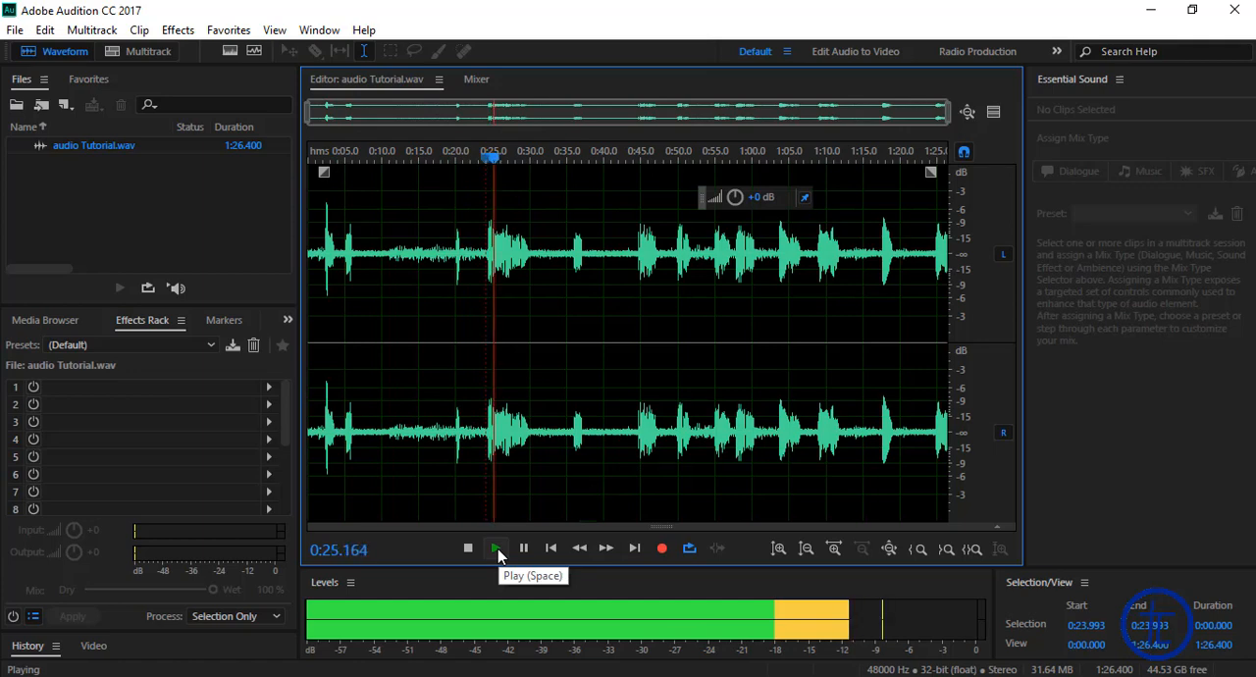
{"action": "left_click", "coordinate": [497, 548]}
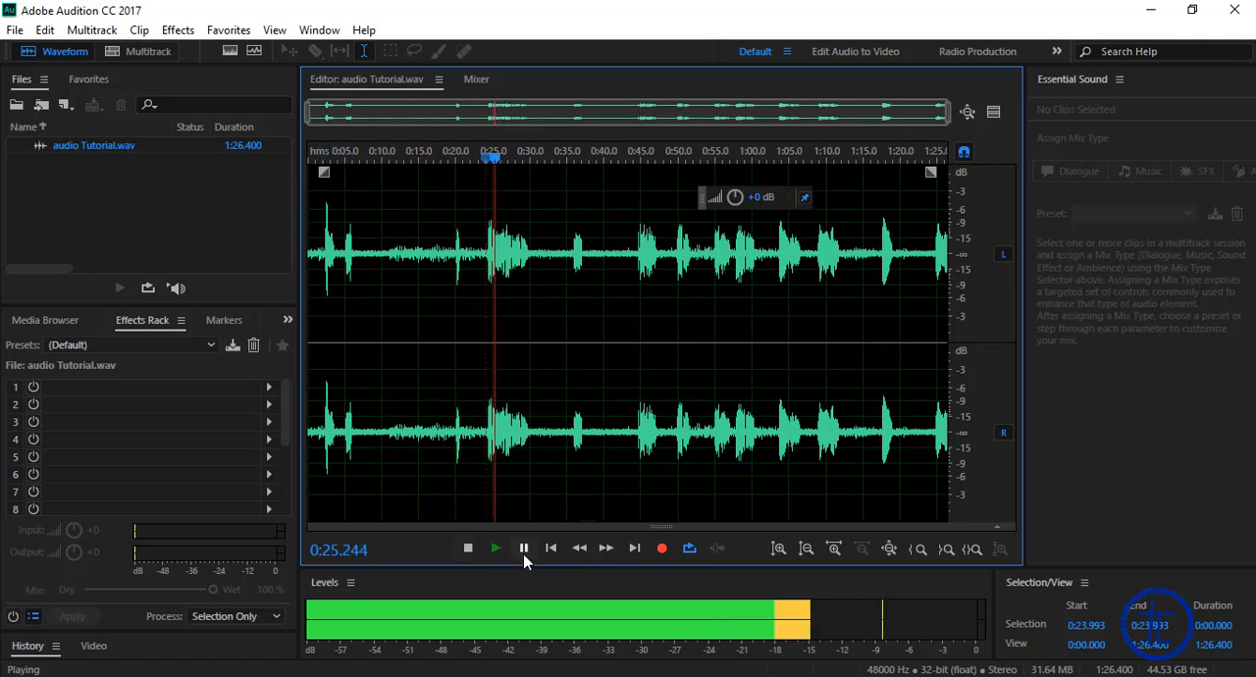
{"action": "left_click", "coordinate": [524, 550]}
Step: Audition the audio near the first sound at about 0:02, restart playback from the 0:24 mark and pause
{"action": "left_click_drag", "start_coordinate": [343, 157], "coordinate": [325, 158]}
{"action": "left_click", "coordinate": [496, 550]}
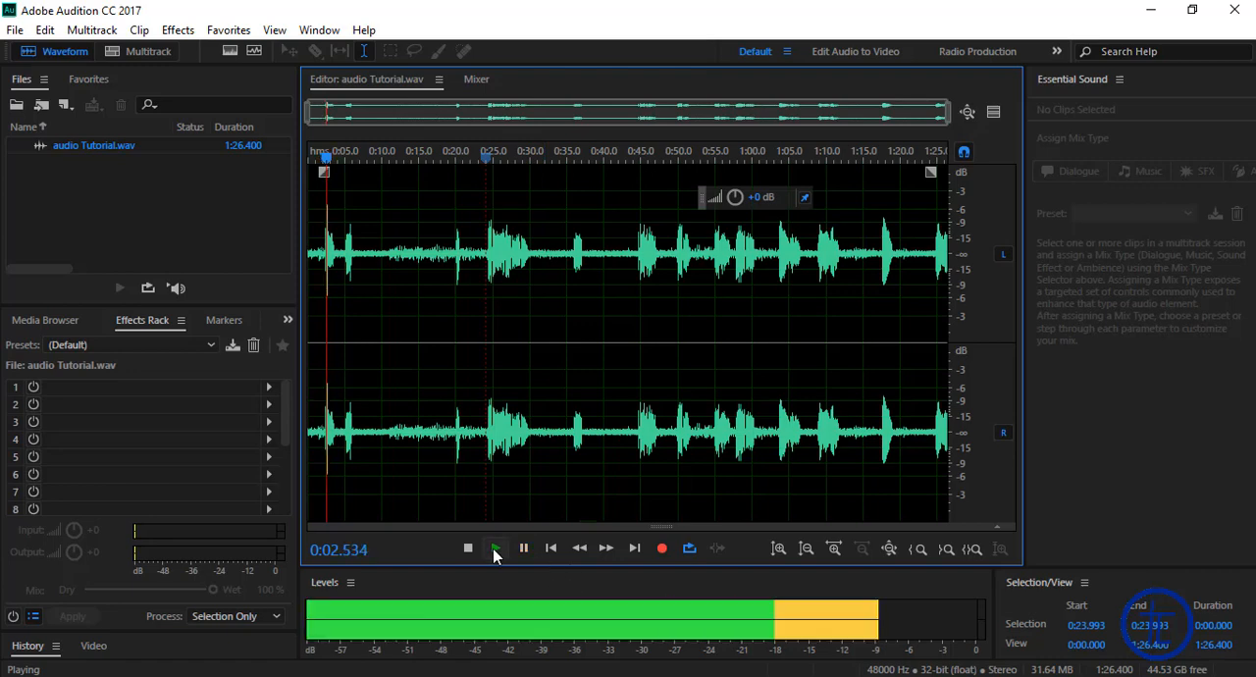
{"action": "left_click", "coordinate": [496, 550]}
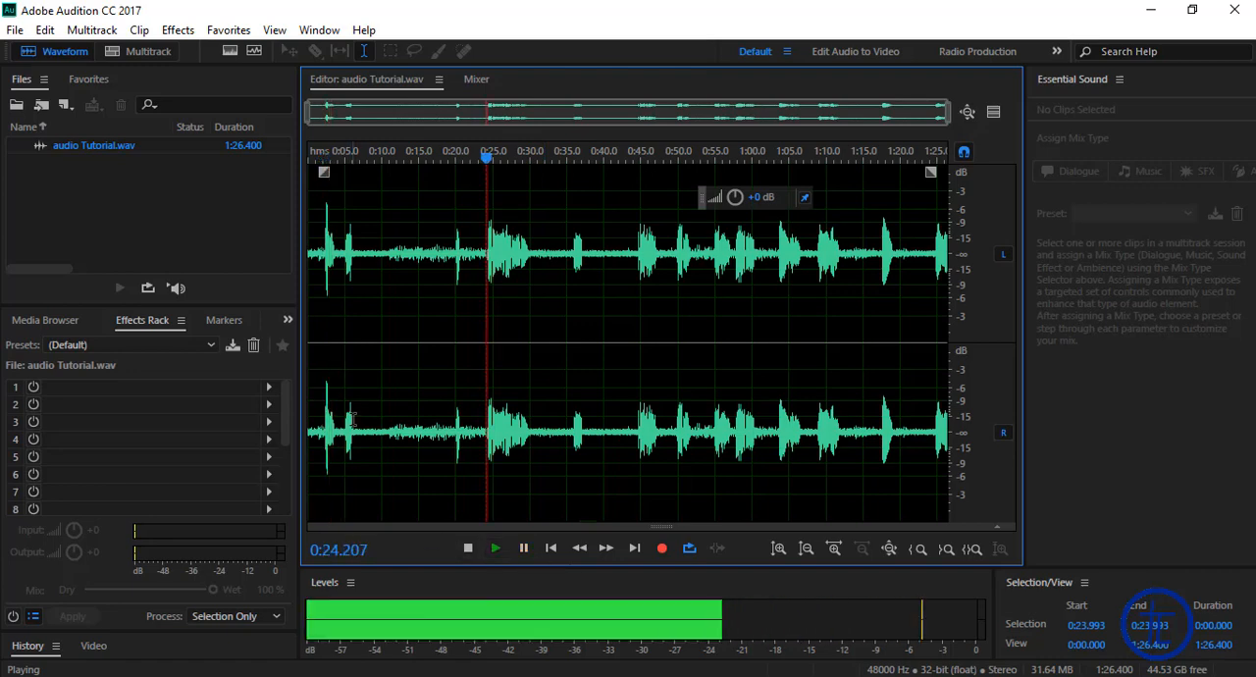
{"action": "left_click", "coordinate": [523, 549]}
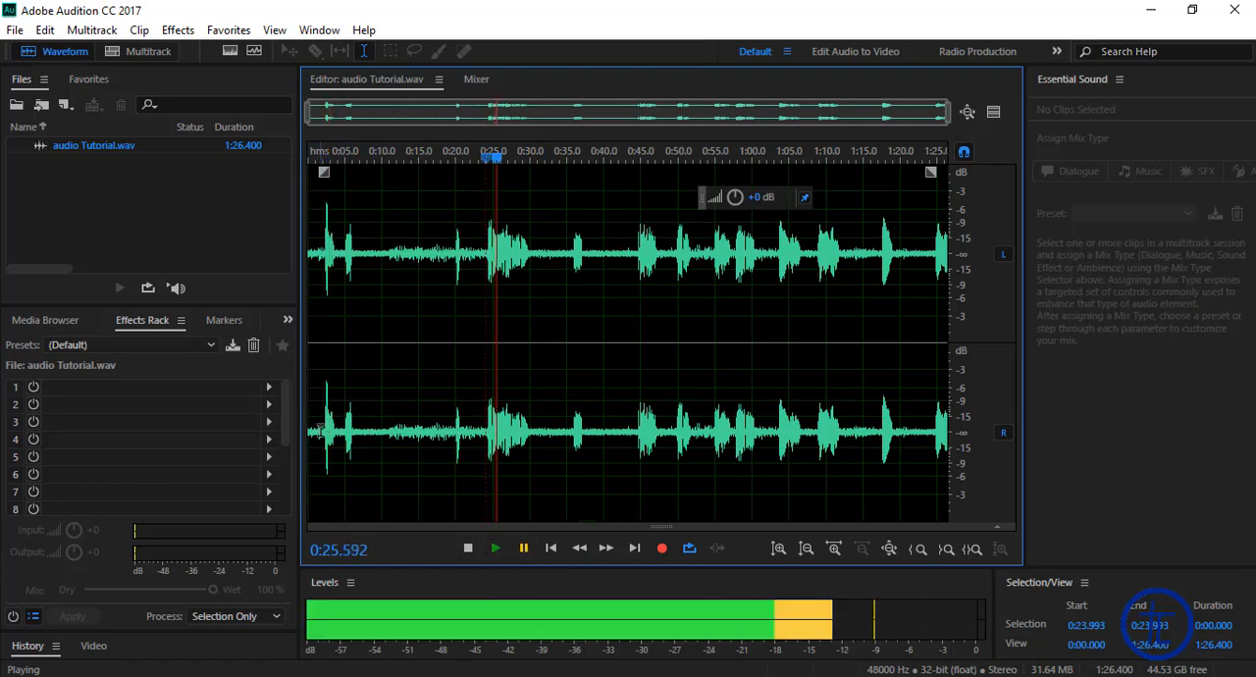
Step: Set the playhead at about 0:19, just before the short burst, and play that passage before pausing
{"action": "scroll", "coordinate": [322, 431], "scroll_direction": "up", "scroll_amount": 4}
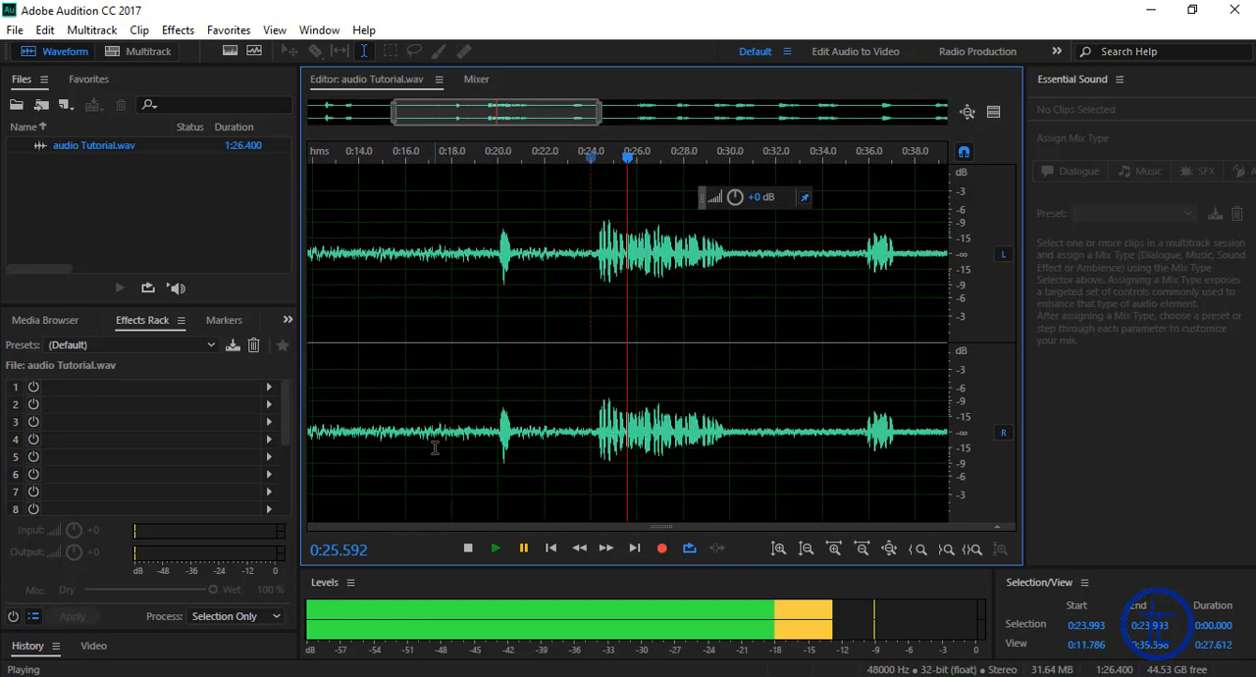
{"action": "scroll", "coordinate": [435, 447], "scroll_direction": "down", "scroll_amount": 1}
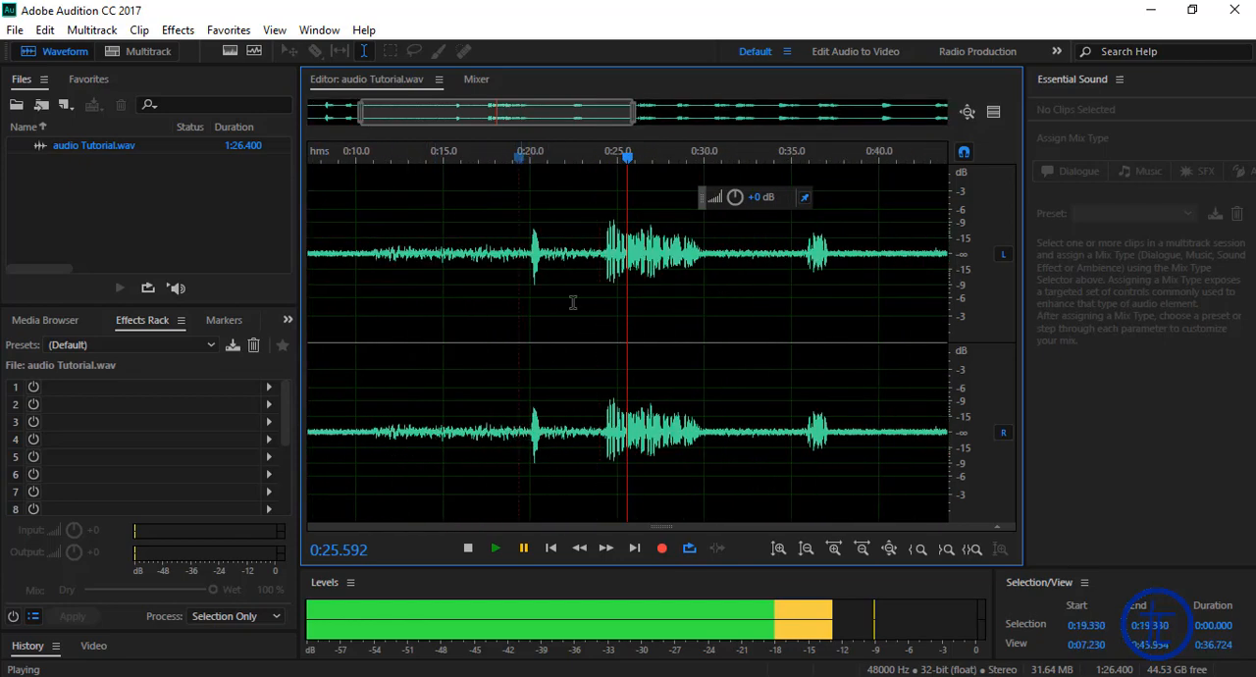
{"action": "left_click", "coordinate": [518, 159]}
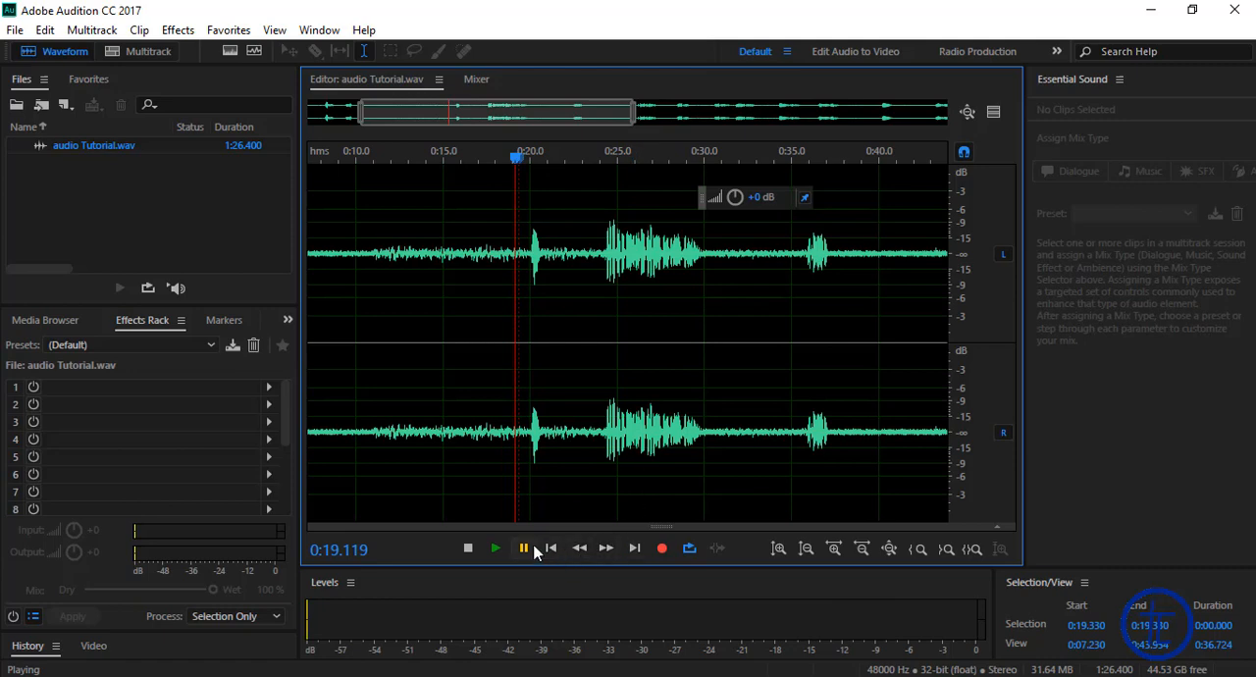
{"action": "left_click", "coordinate": [495, 548]}
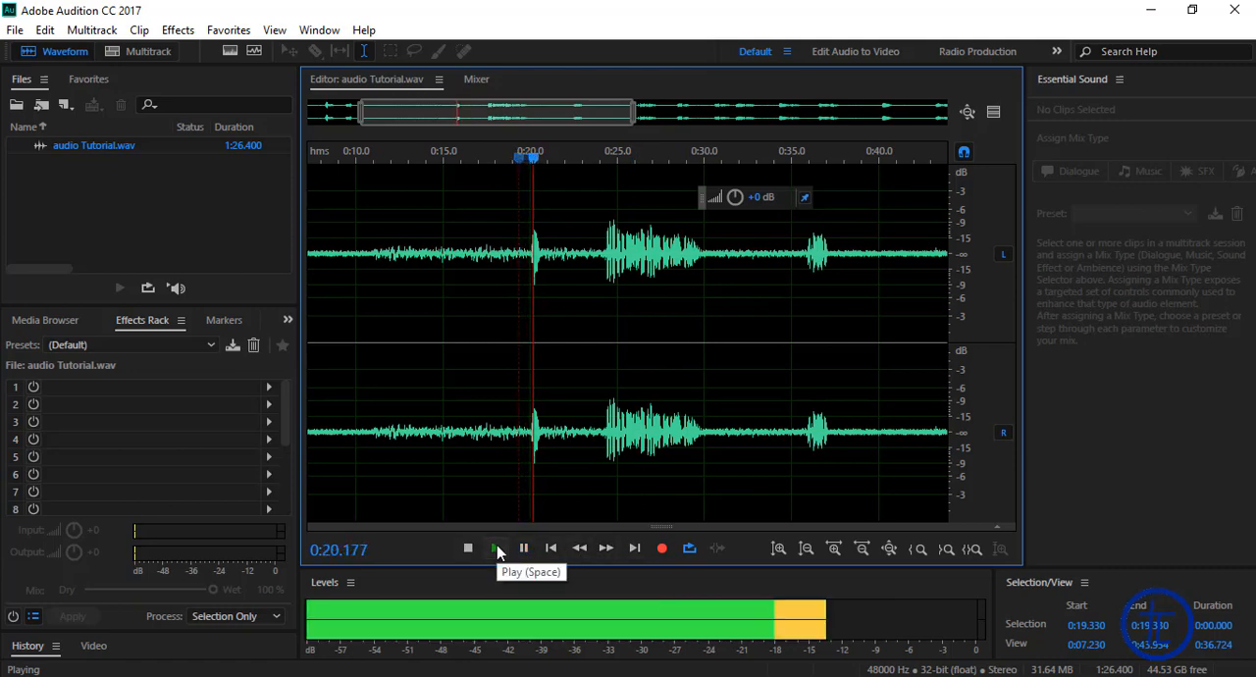
{"action": "left_click", "coordinate": [496, 546]}
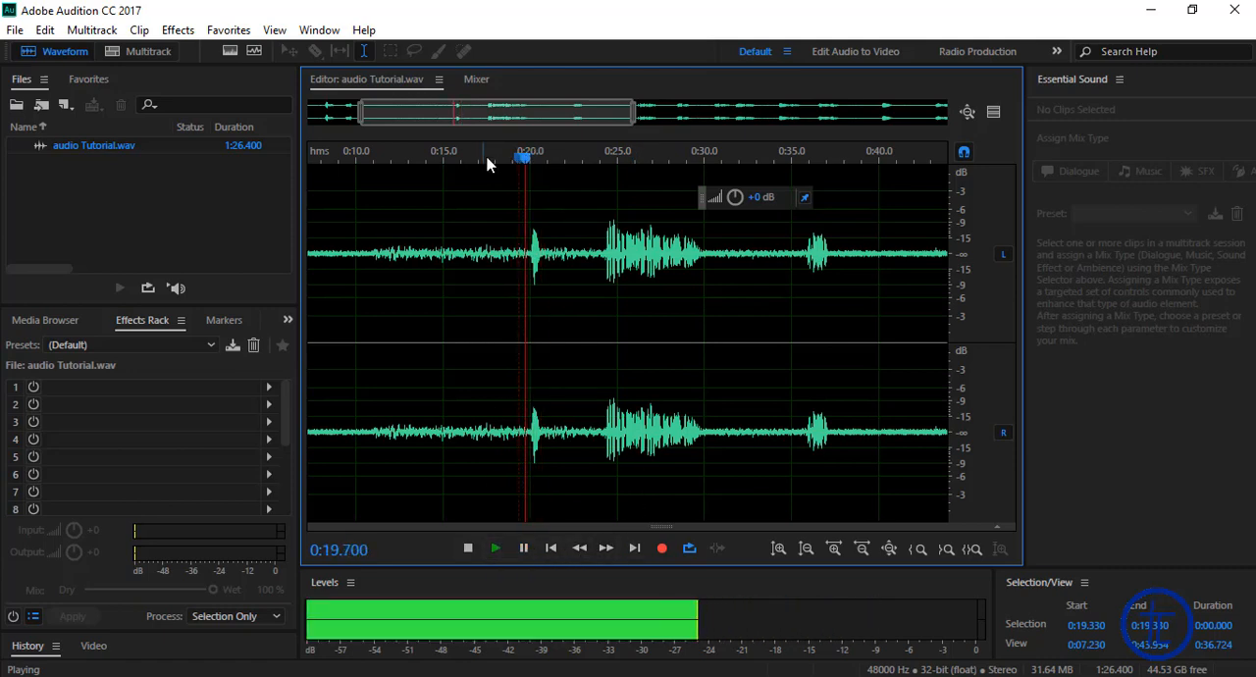
{"action": "left_click", "coordinate": [531, 548]}
Step: Move the playhead close to the start of the file and audition the opening, pausing playback at the end
{"action": "left_click_drag", "start_coordinate": [475, 160], "coordinate": [127, 159]}
{"action": "left_click", "coordinate": [494, 549]}
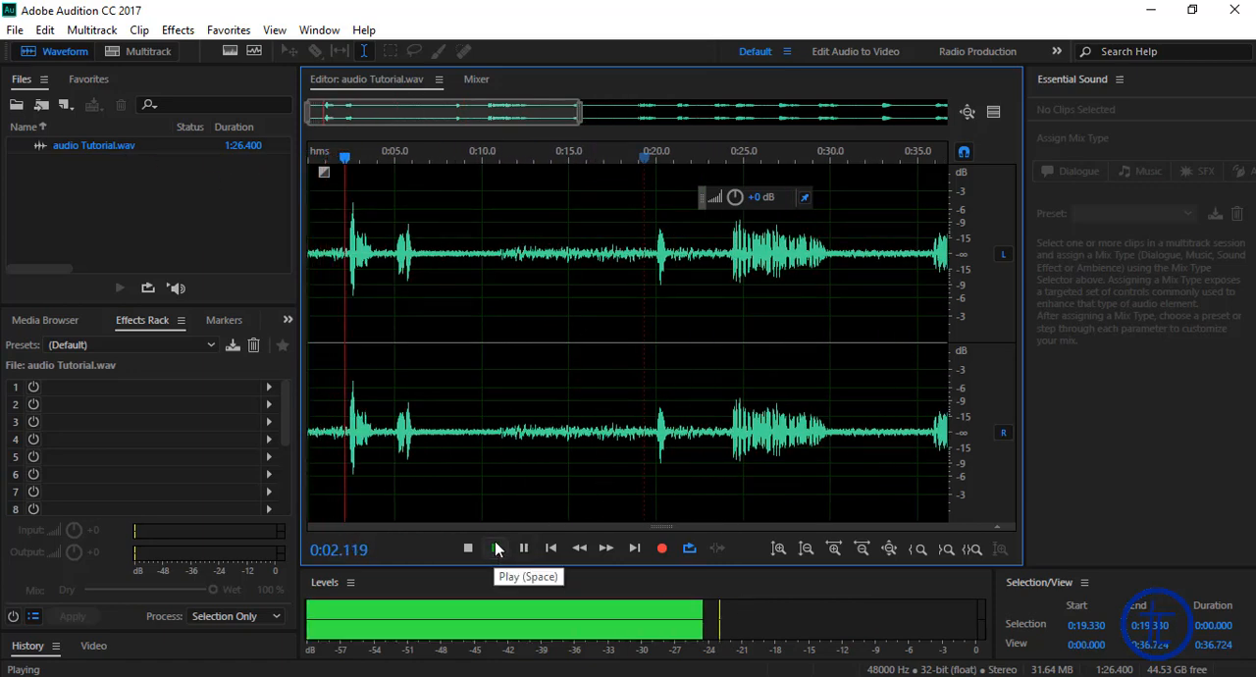
{"action": "key", "text": "space"}
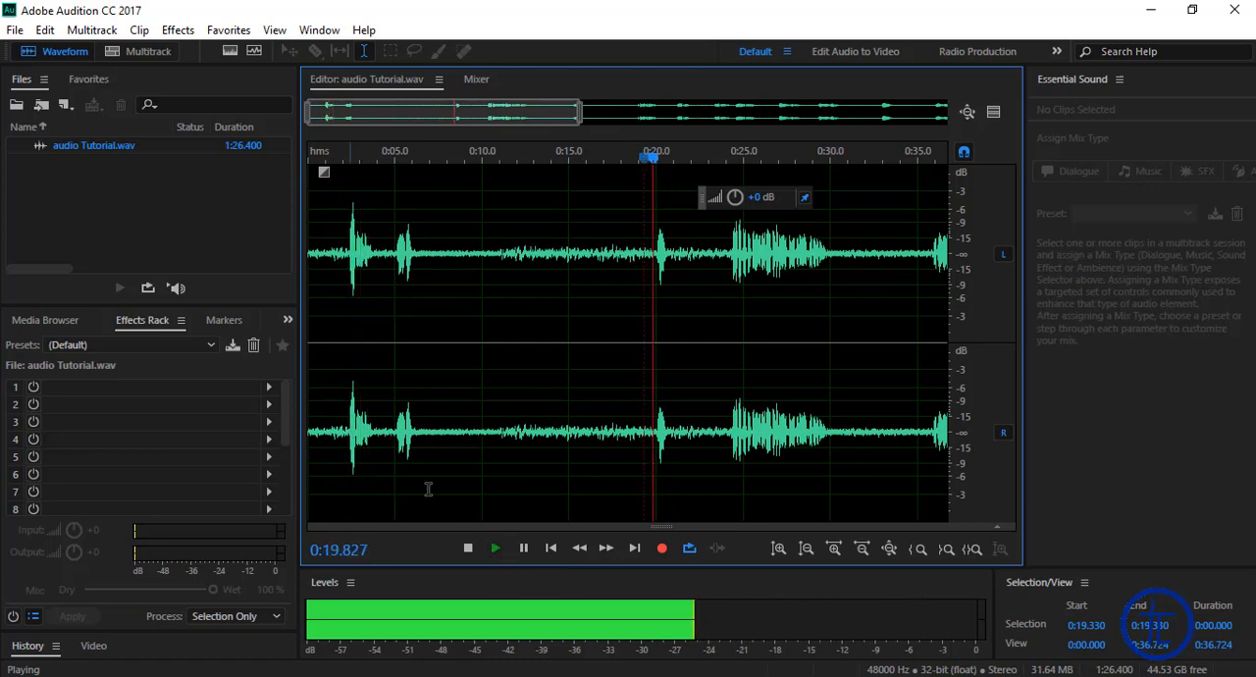
{"action": "left_click", "coordinate": [523, 549]}
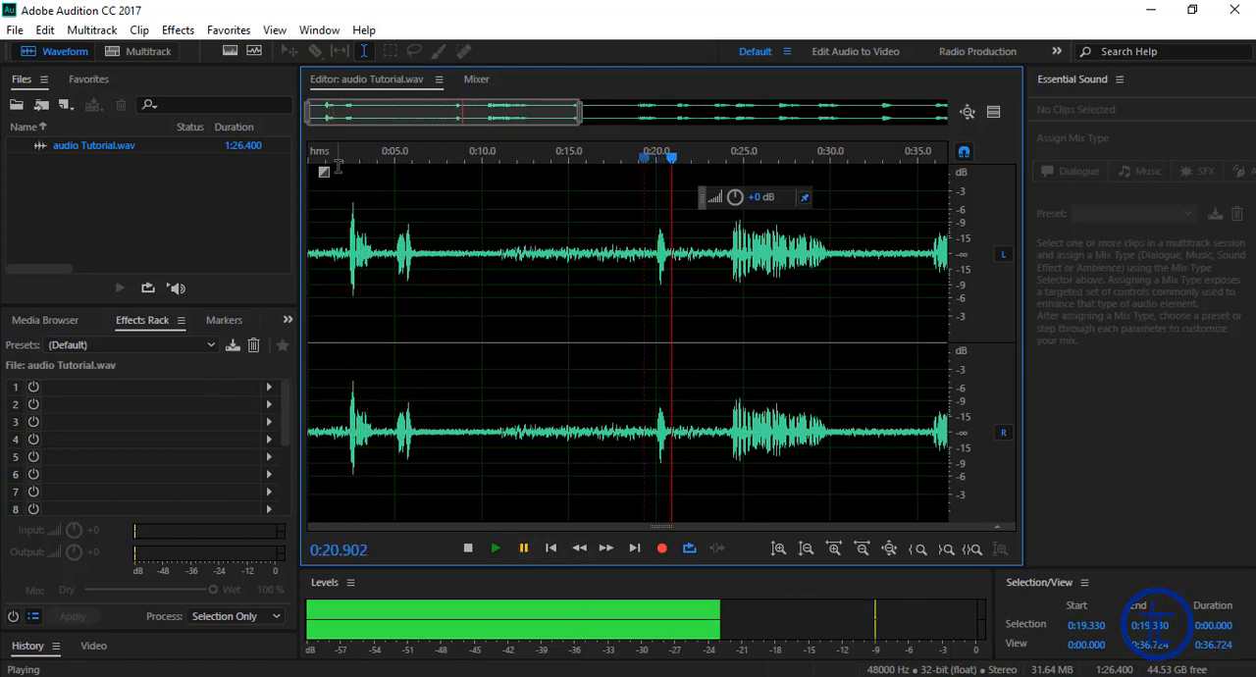
Step: Delete the opening noise before the first spoken sound, from 0:00 to about 0:01.955
{"action": "left_click_drag", "start_coordinate": [337, 167], "coordinate": [342, 168]}
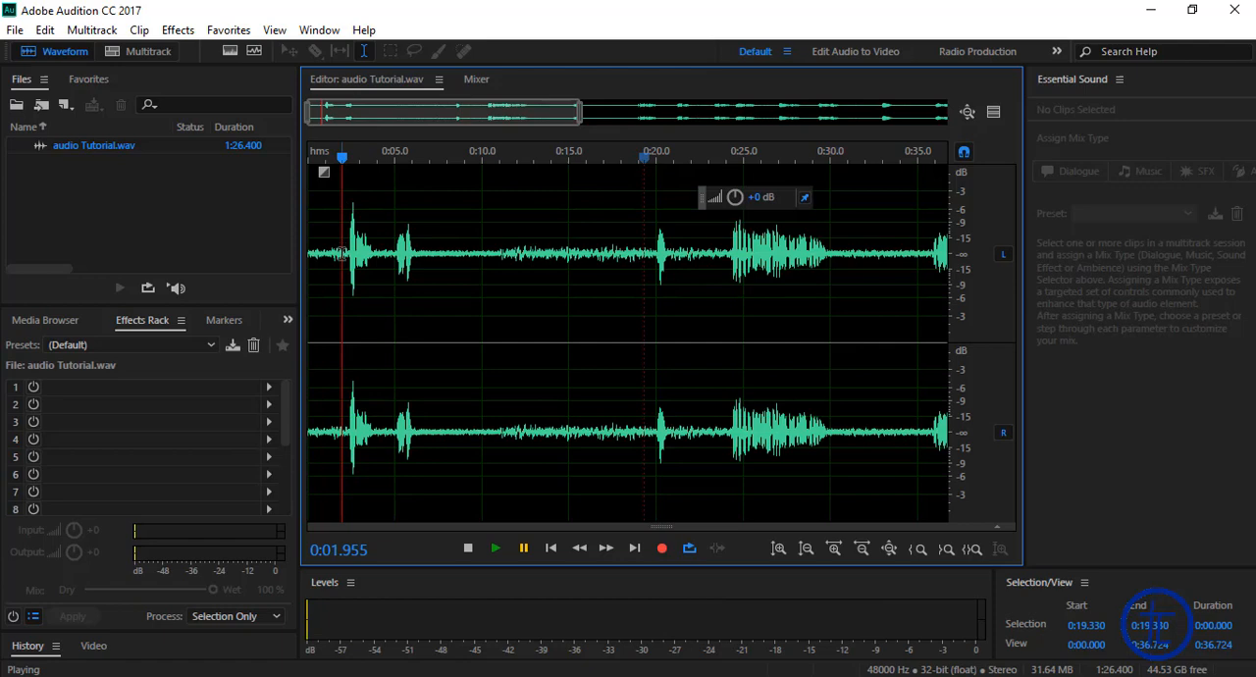
{"action": "left_click_drag", "start_coordinate": [341, 254], "coordinate": [65, 265]}
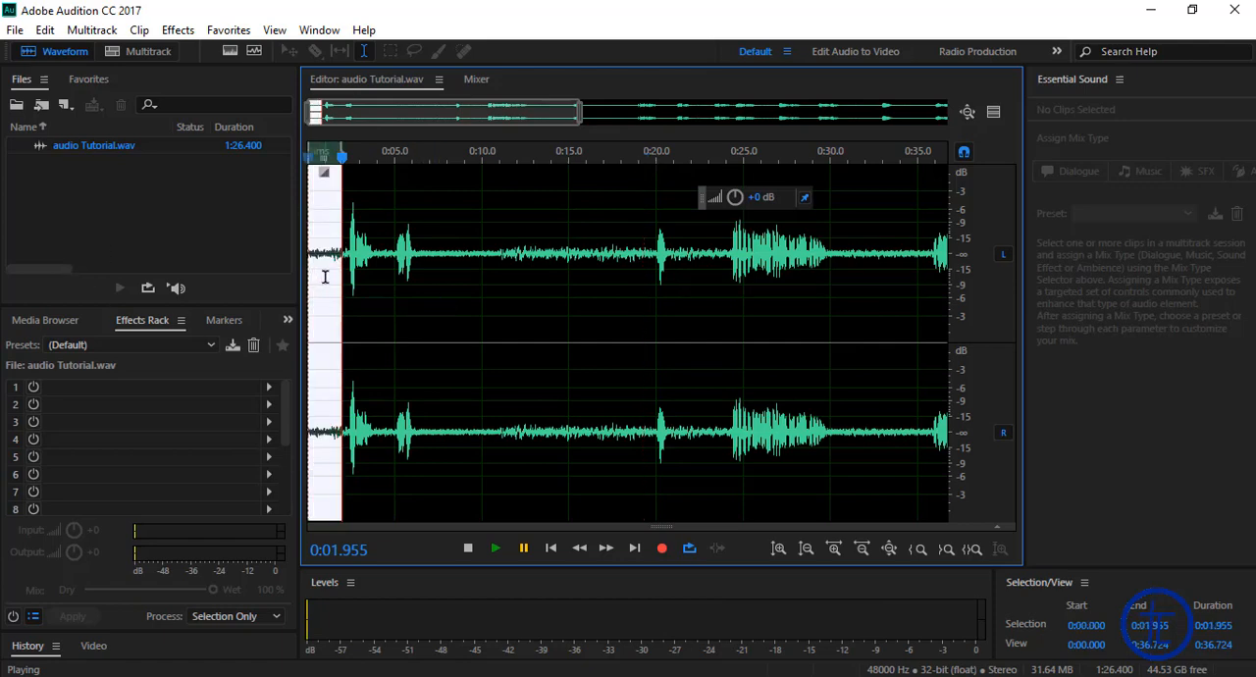
{"action": "key", "text": "Delete"}
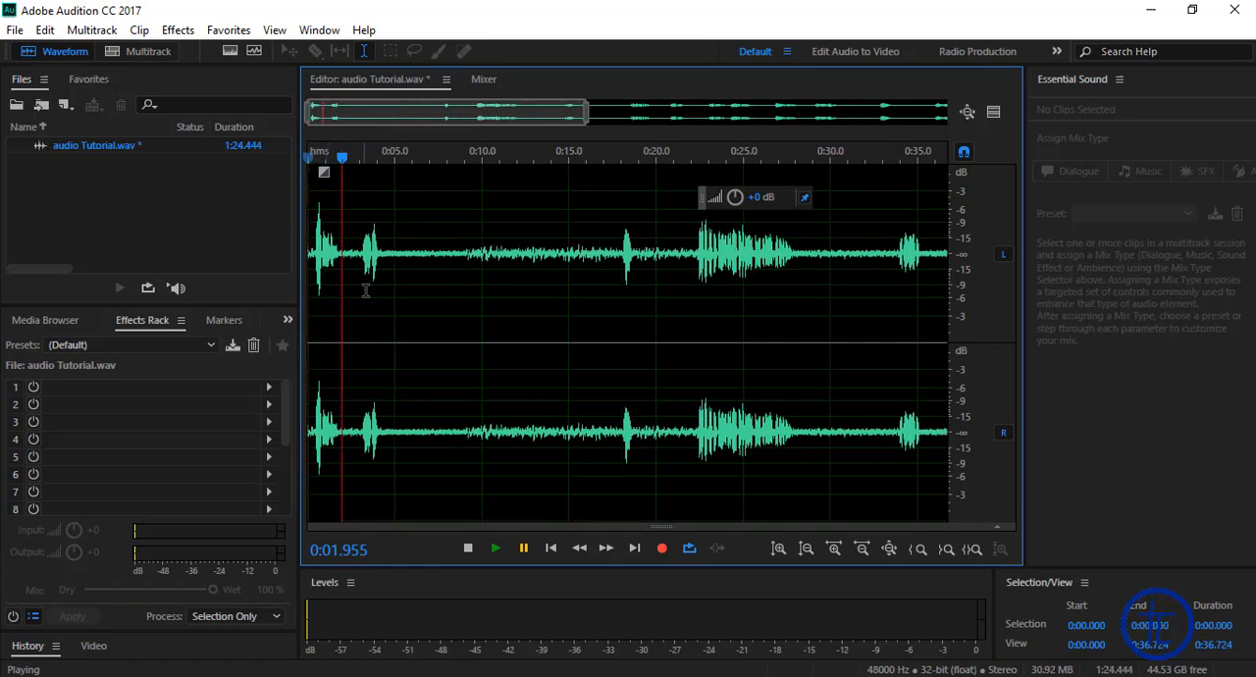
Step: Play the trimmed audio from 0:00 and stop at about 0:05, past the second sound
{"action": "left_click_drag", "start_coordinate": [343, 158], "coordinate": [232, 168]}
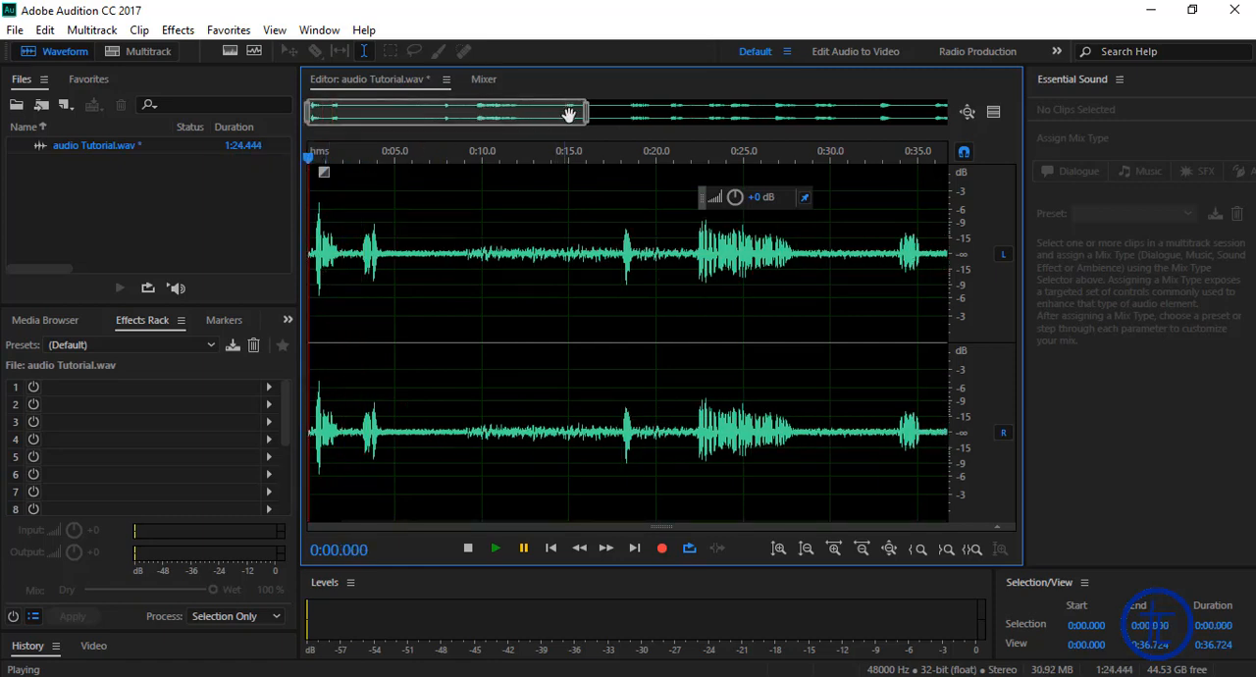
{"action": "scroll", "coordinate": [569, 114], "scroll_direction": "down", "scroll_amount": 2}
{"action": "left_click_drag", "start_coordinate": [359, 162], "coordinate": [309, 222]}
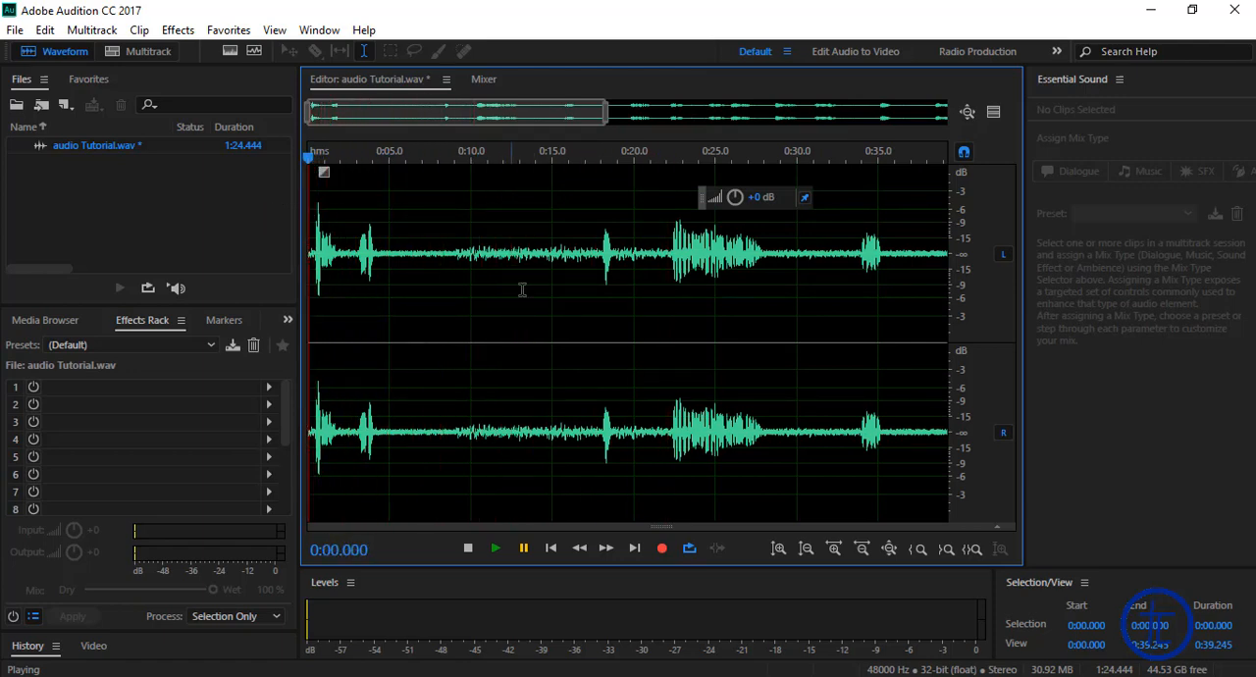
{"action": "key", "text": "space"}
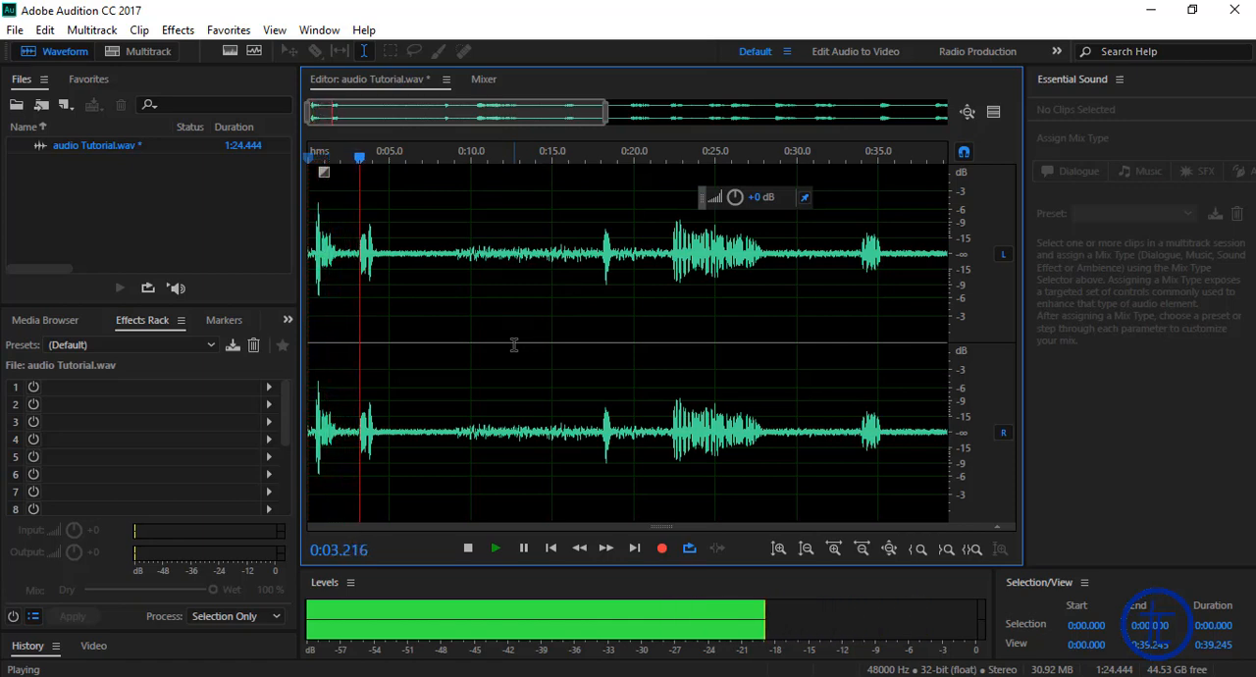
{"action": "key", "text": "space"}
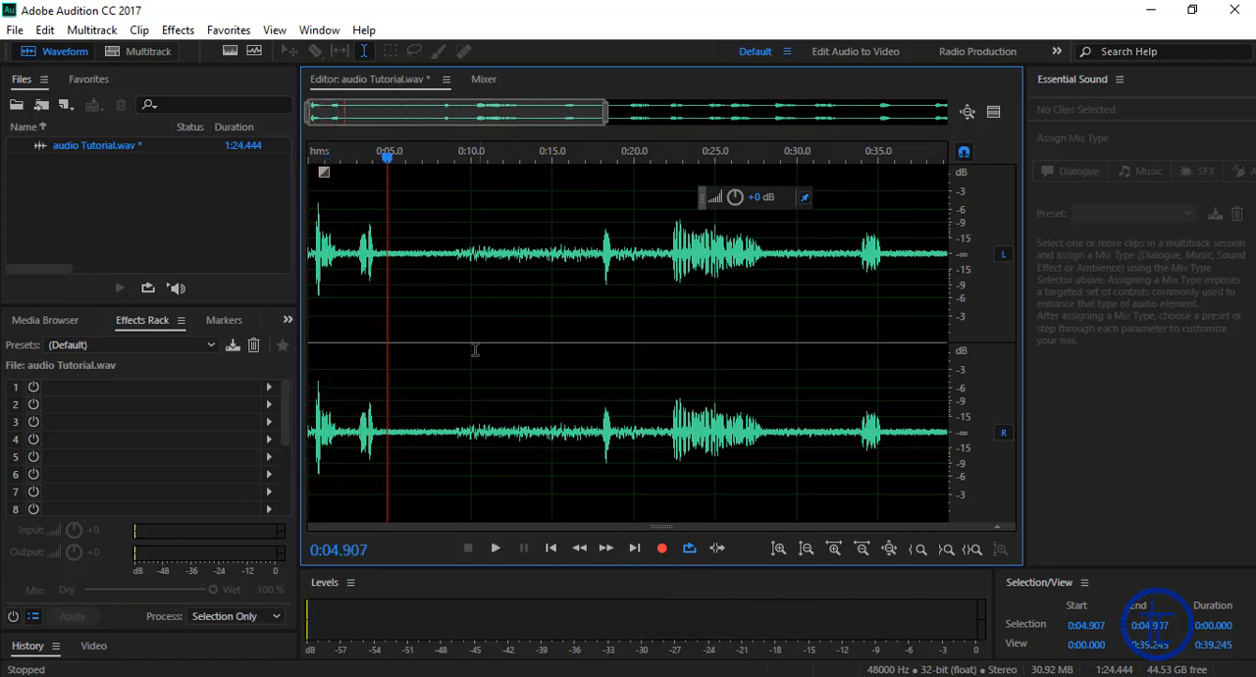
Step: Delete the quiet section from 0:05.000 to about 0:17.335 and place the playhead back at 0:05.000
{"action": "left_click_drag", "start_coordinate": [389, 253], "coordinate": [592, 257]}
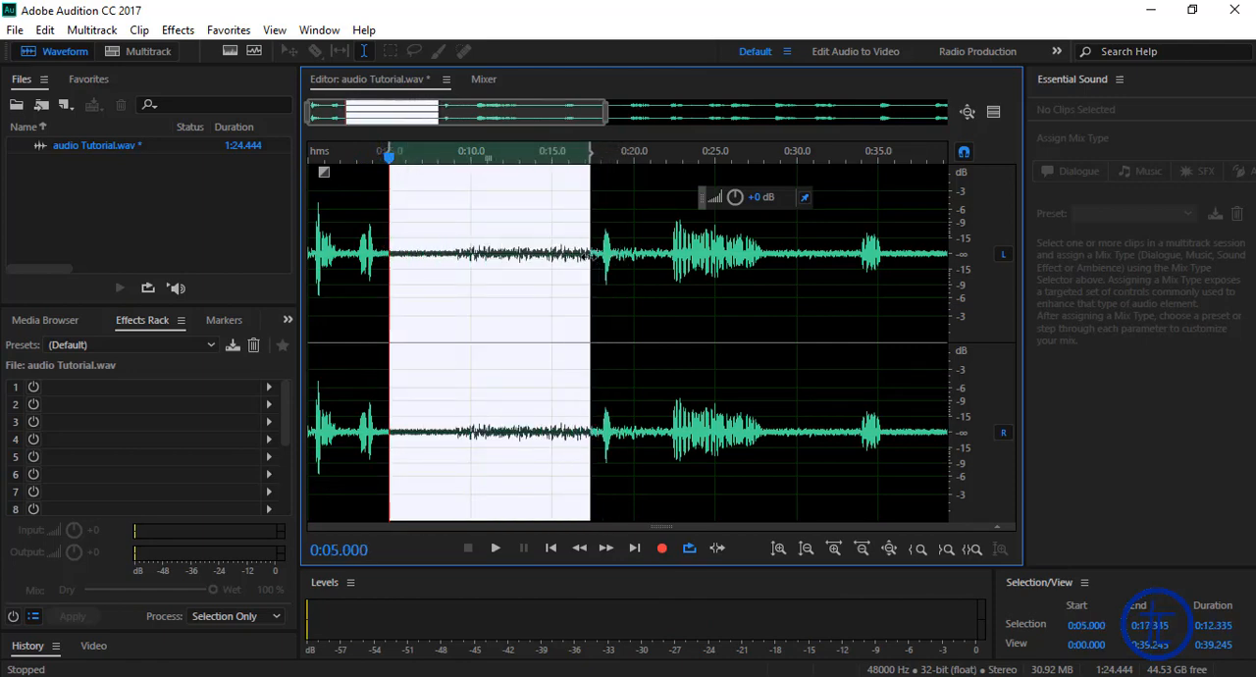
{"action": "key", "text": "Delete"}
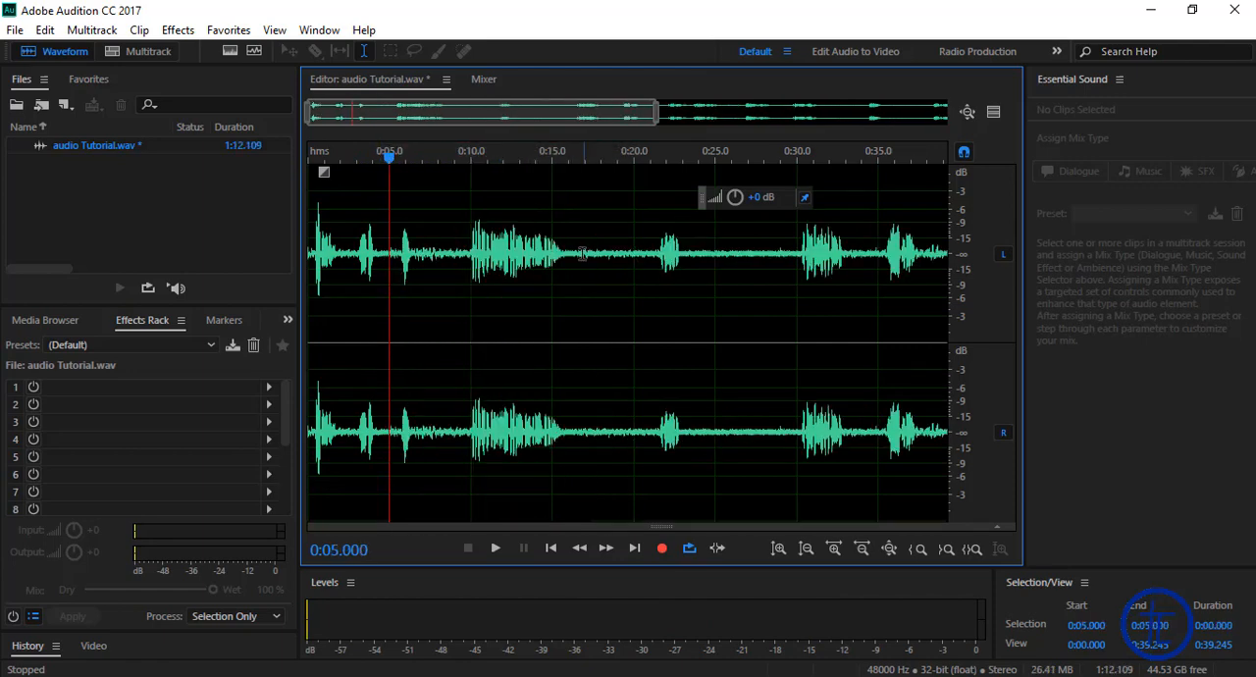
{"action": "left_click", "coordinate": [419, 253]}
{"action": "left_click", "coordinate": [398, 253]}
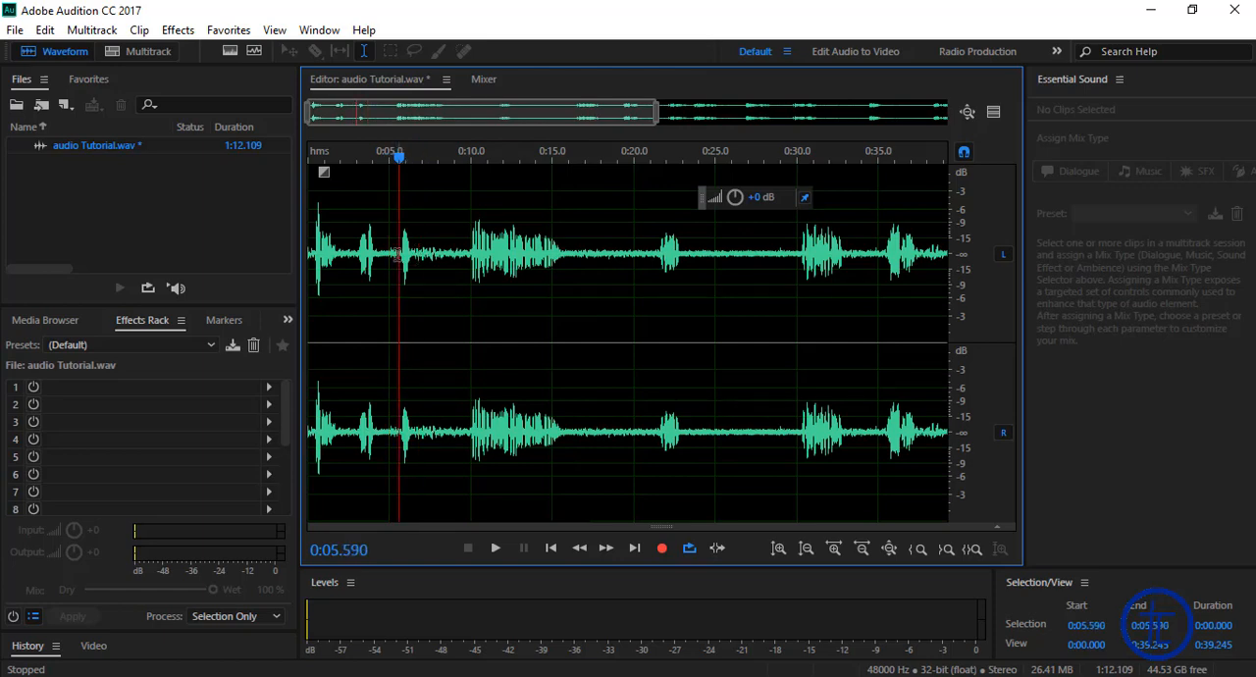
{"action": "left_click", "coordinate": [390, 222]}
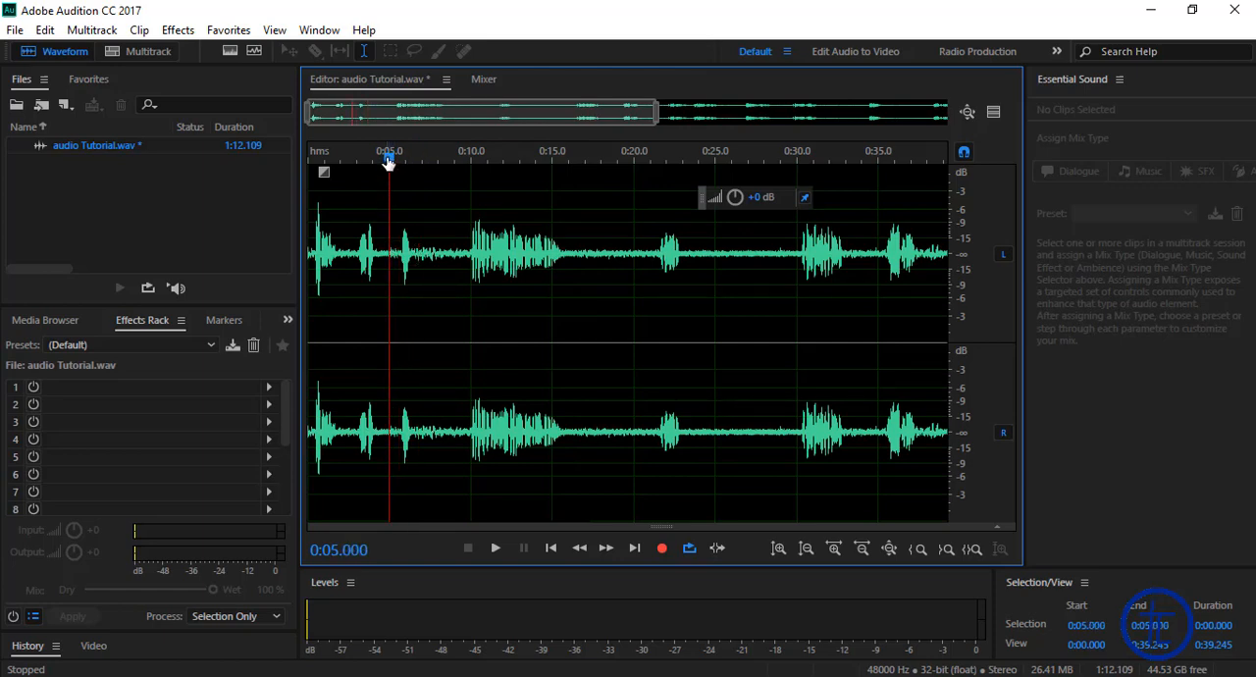
Step: Play from 0:05.000 past the third sound and delete about 2.6 s of silence starting at 0:06.889, before the long phrase
{"action": "key", "text": "space"}
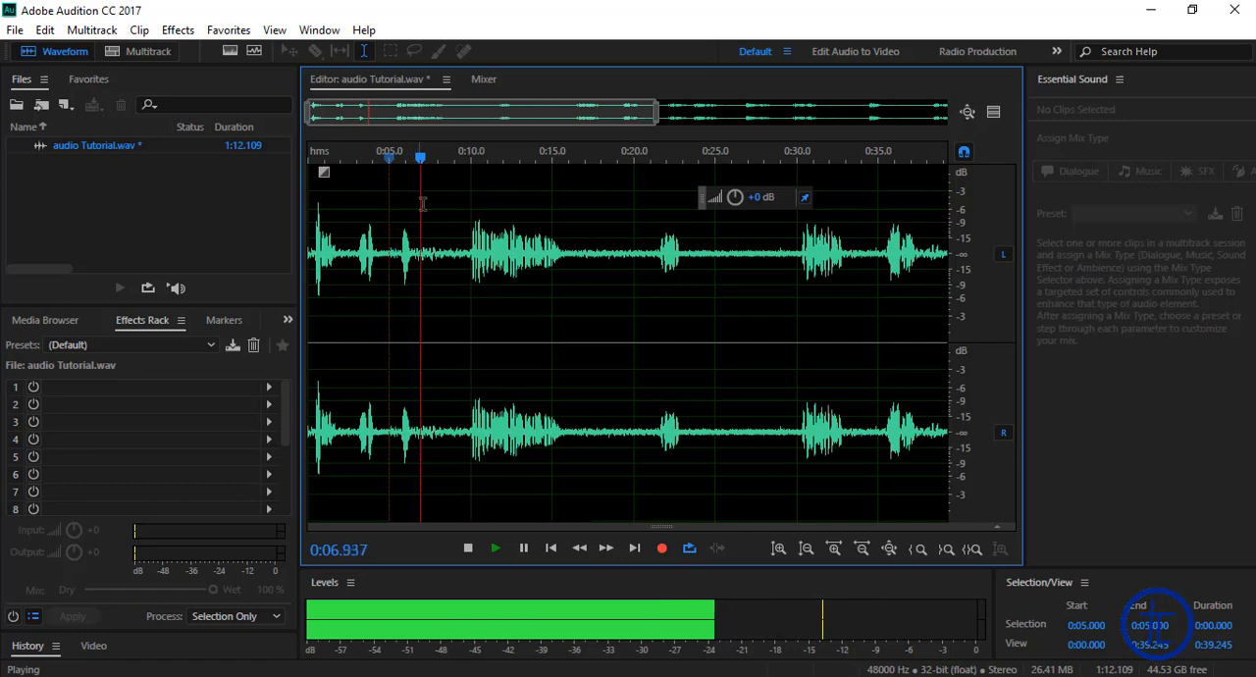
{"action": "key", "text": "space"}
{"action": "left_click_drag", "start_coordinate": [420, 250], "coordinate": [463, 263]}
{"action": "key", "text": "Delete"}
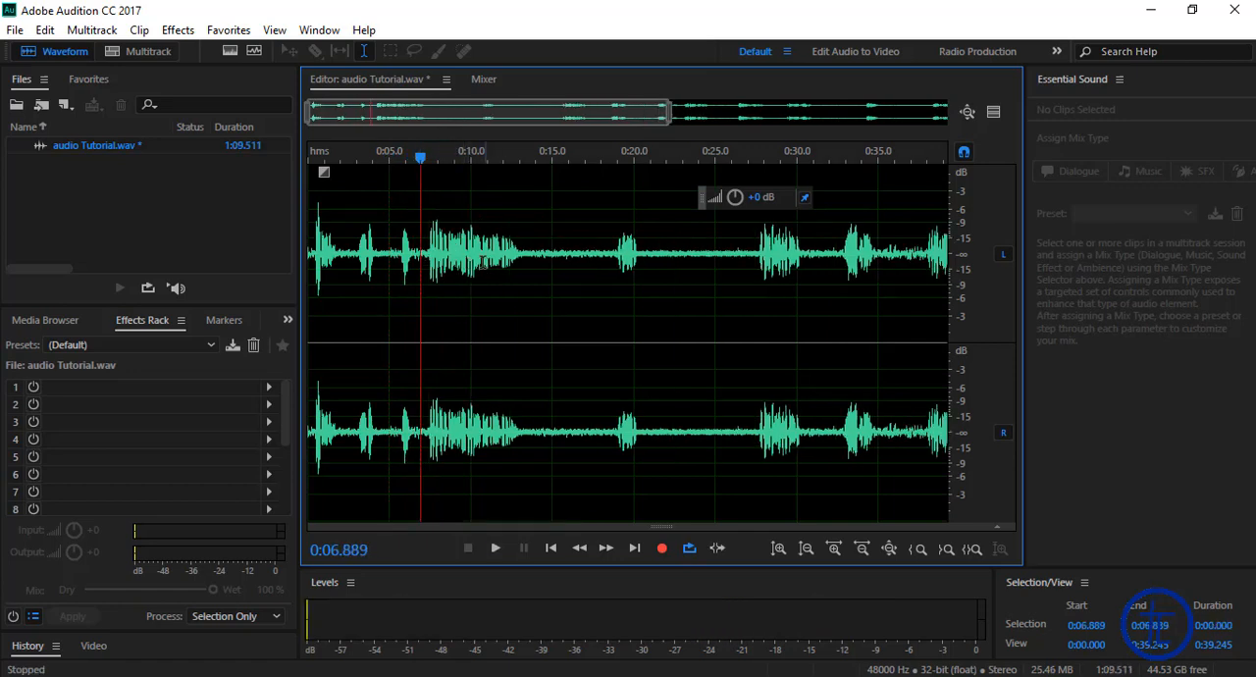
Step: Play the long phrase from 0:07.623 and delete about 4.8 s of silence after it, starting at 0:13.495
{"action": "left_click", "coordinate": [432, 250]}
{"action": "key", "text": "space"}
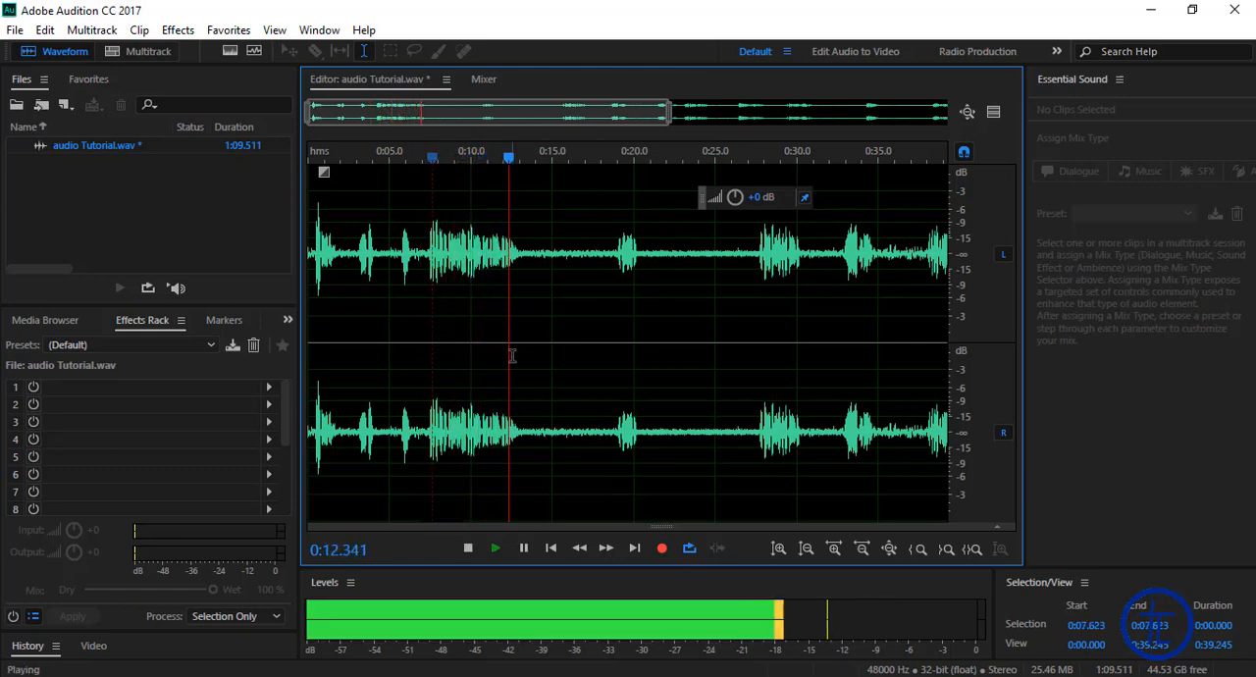
{"action": "key", "text": "space"}
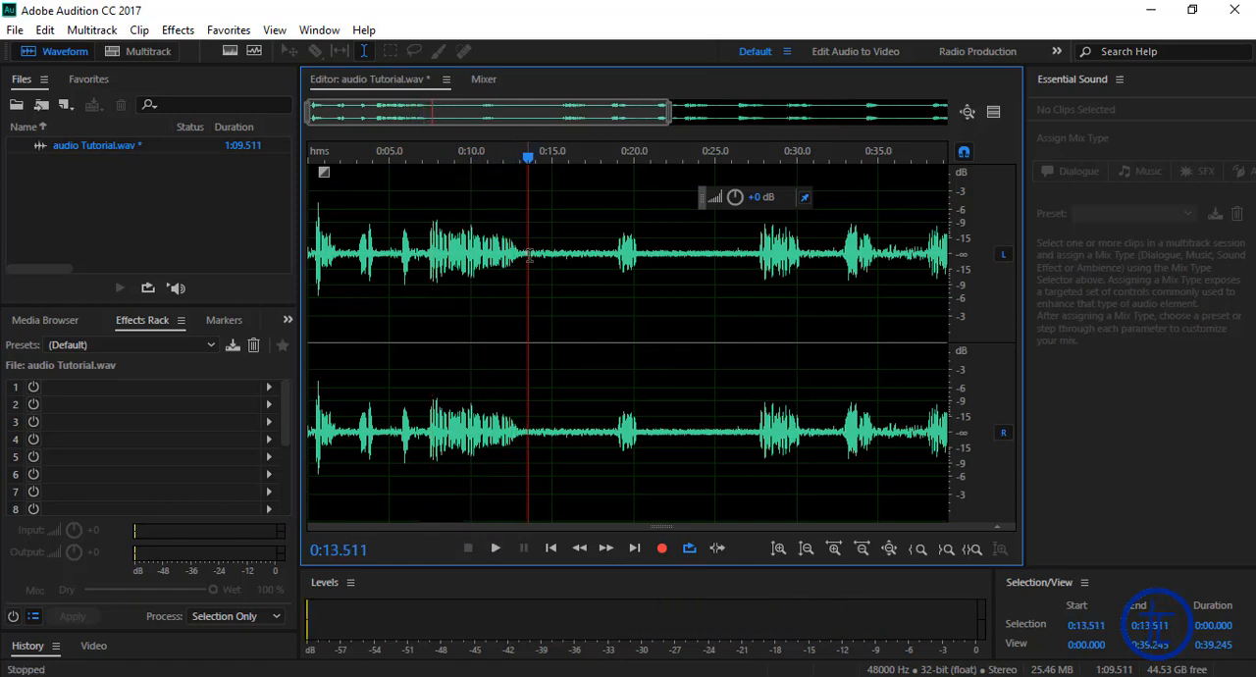
{"action": "left_click_drag", "start_coordinate": [529, 255], "coordinate": [605, 275]}
{"action": "key", "text": "Delete"}
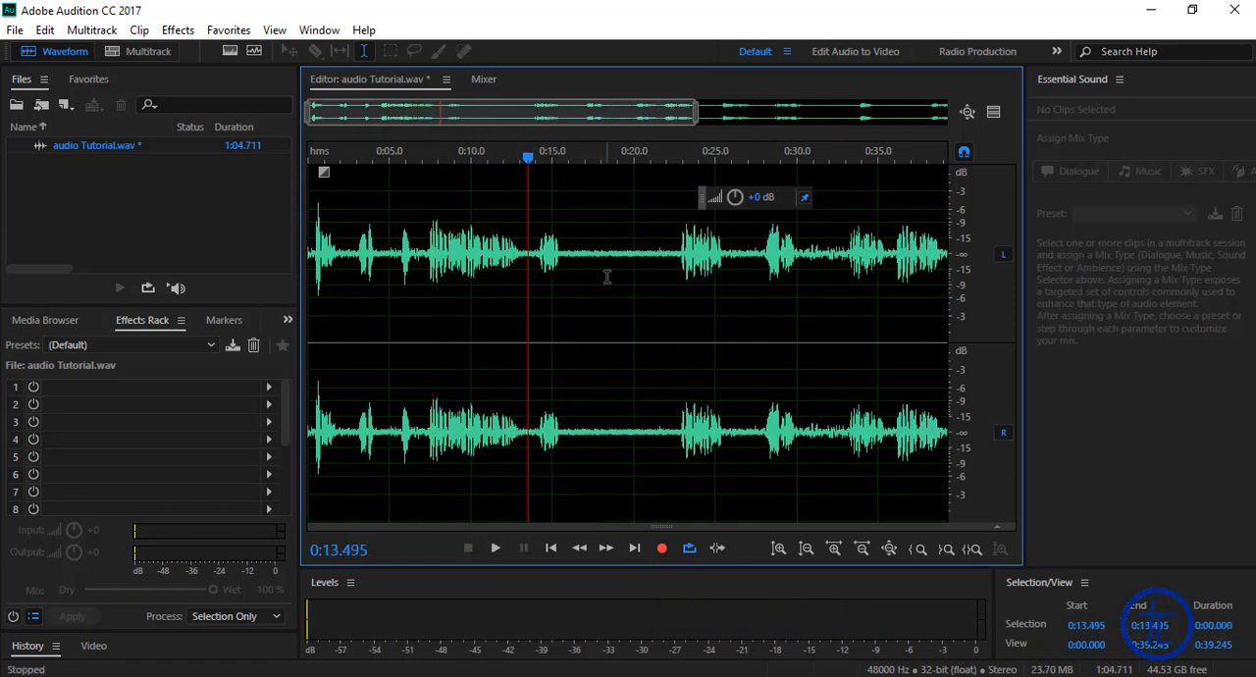
Step: Play the short phrase from 0:13.495 and delete the quiet section after it, from 0:16.149 to about 0:22.248
{"action": "key", "text": "space"}
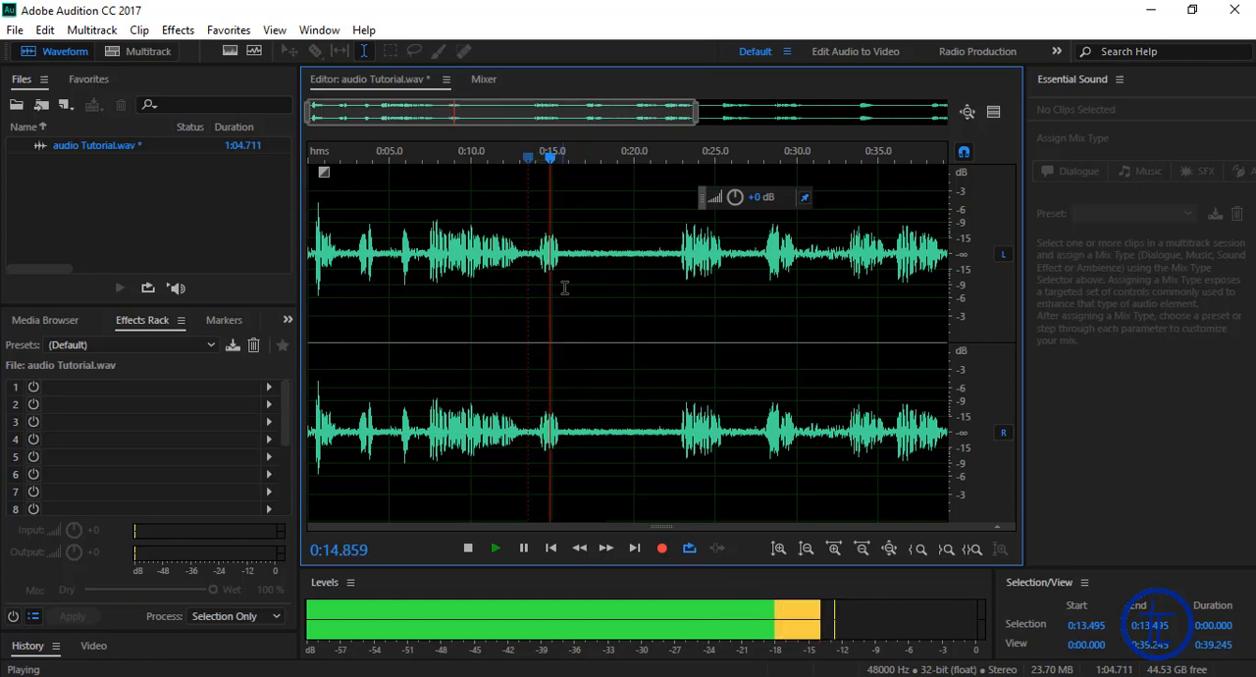
{"action": "key", "text": "space"}
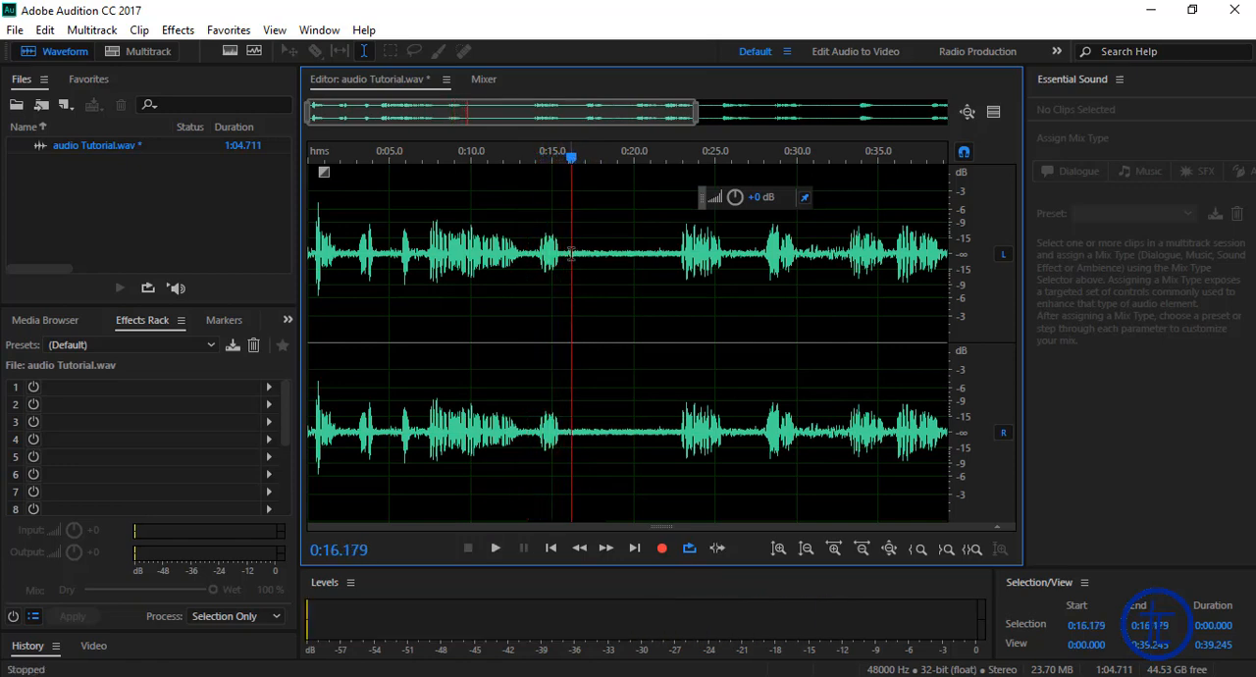
{"action": "left_click_drag", "start_coordinate": [571, 255], "coordinate": [667, 260]}
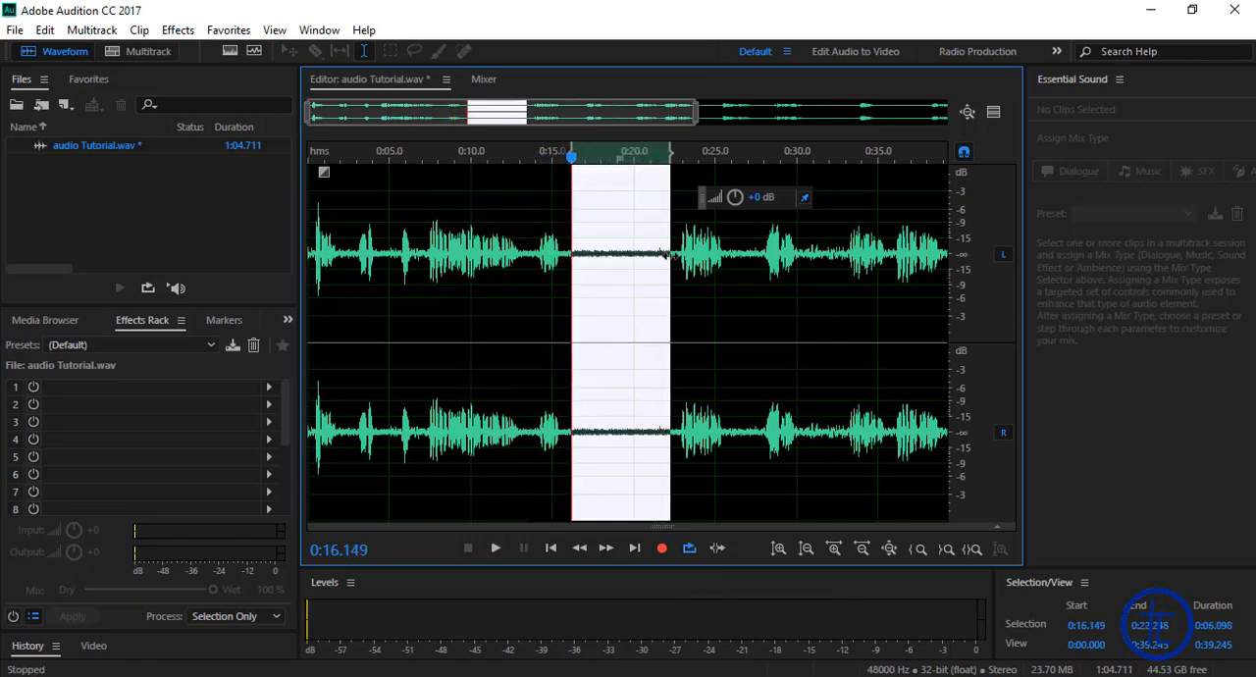
{"action": "key", "text": "Delete"}
Step: Play the following phrase, stop at 0:20.000, and delete about 1.5 s of silence from that point
{"action": "key", "text": "space"}
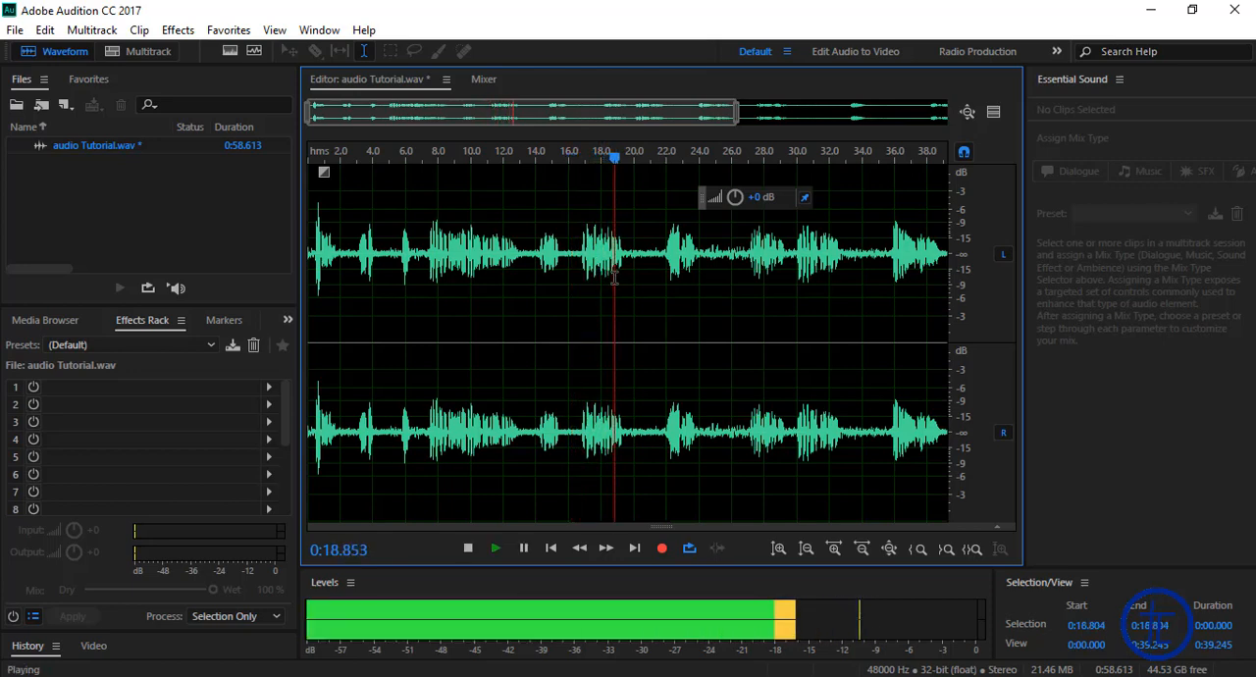
{"action": "key", "text": "space"}
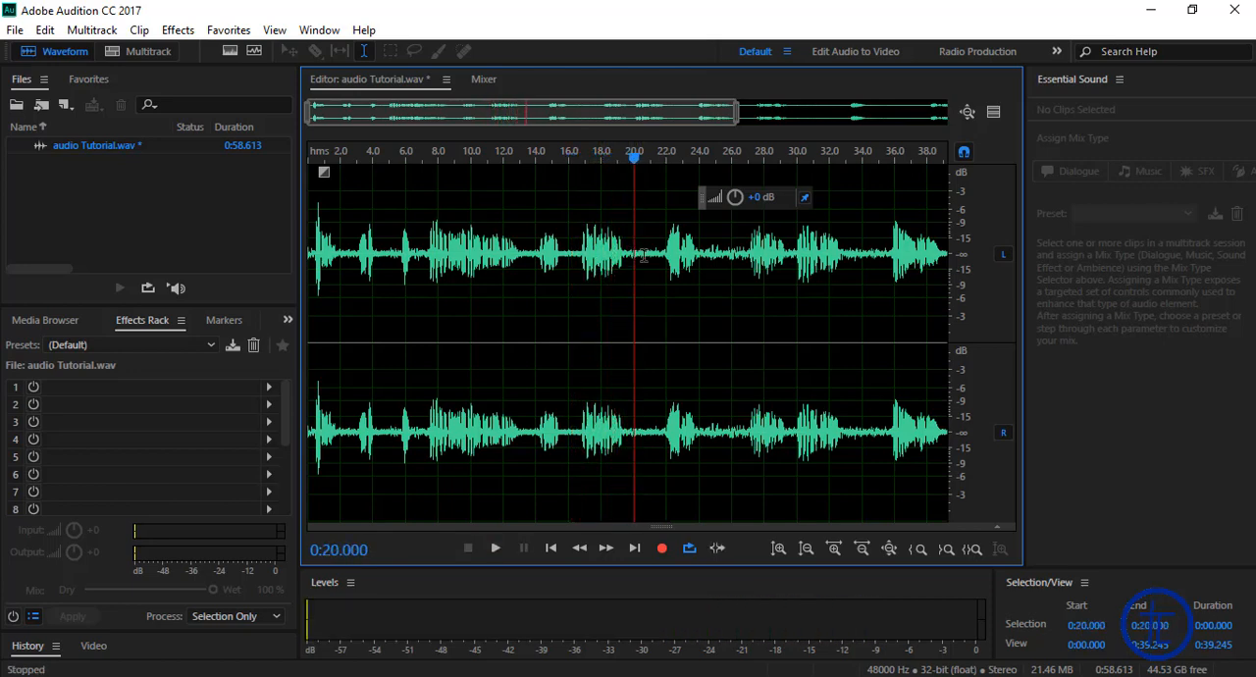
{"action": "left_click_drag", "start_coordinate": [634, 260], "coordinate": [656, 260]}
{"action": "left_click", "coordinate": [654, 258]}
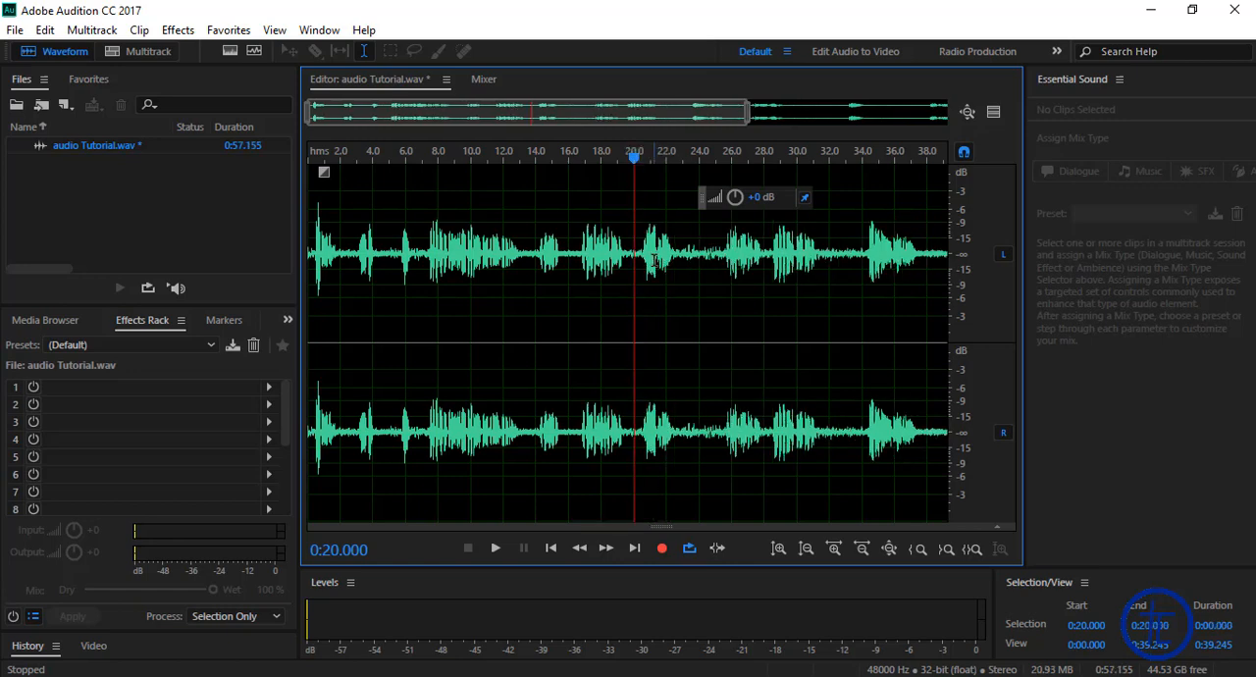
Step: Play on from 0:20.000 and delete about 2 s of background noise starting at 0:23.095, before the following phrase
{"action": "key", "text": "space"}
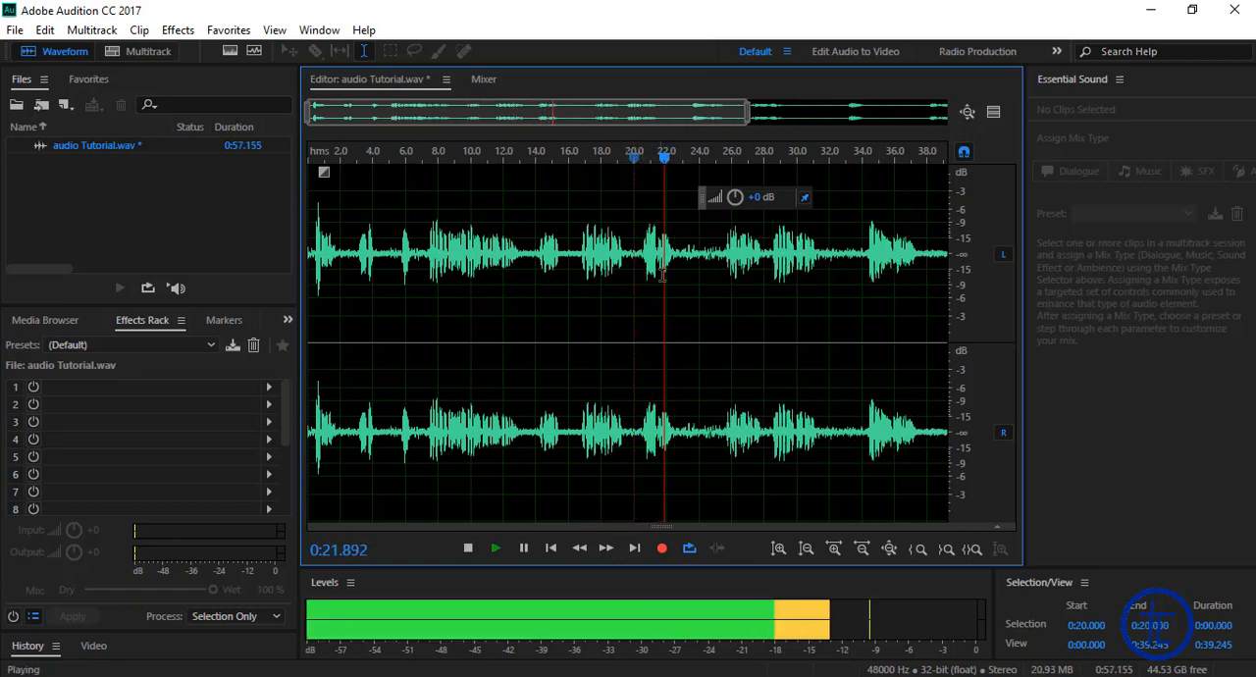
{"action": "key", "text": "space"}
{"action": "left_click_drag", "start_coordinate": [685, 251], "coordinate": [719, 260]}
{"action": "key", "text": "Delete"}
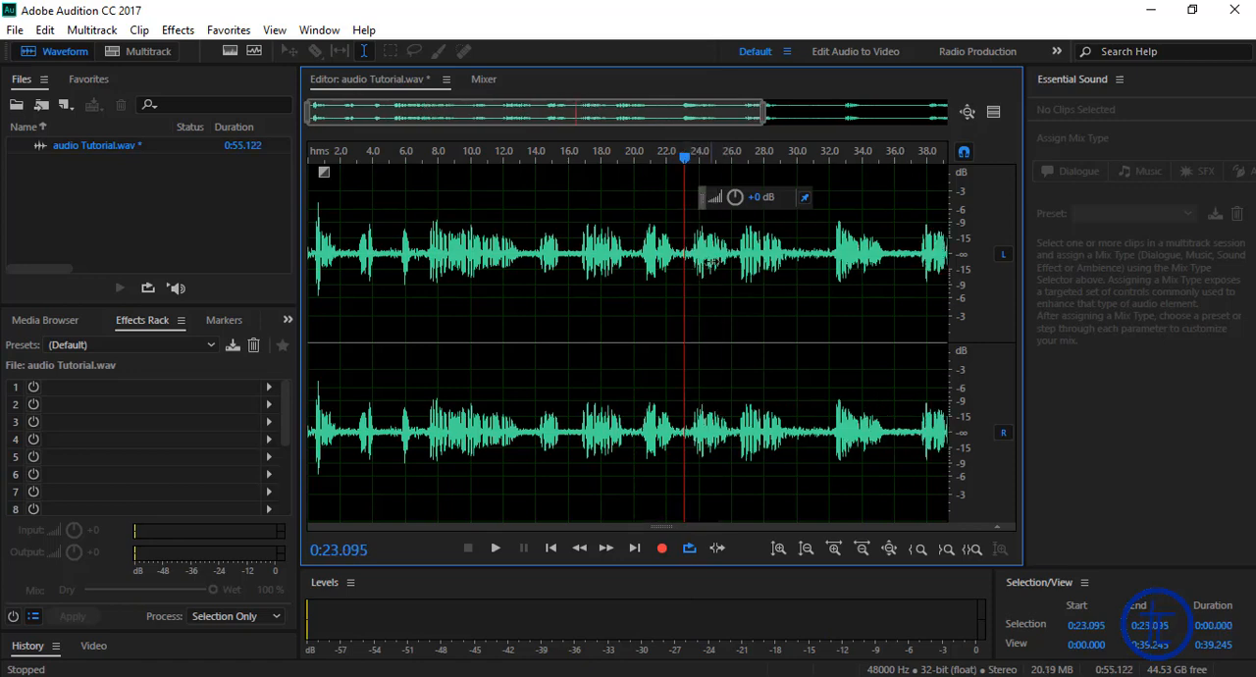
Step: Play the two phrases after 0:23.095 and delete about 2 s of silence starting at 0:30.000
{"action": "key", "text": "space"}
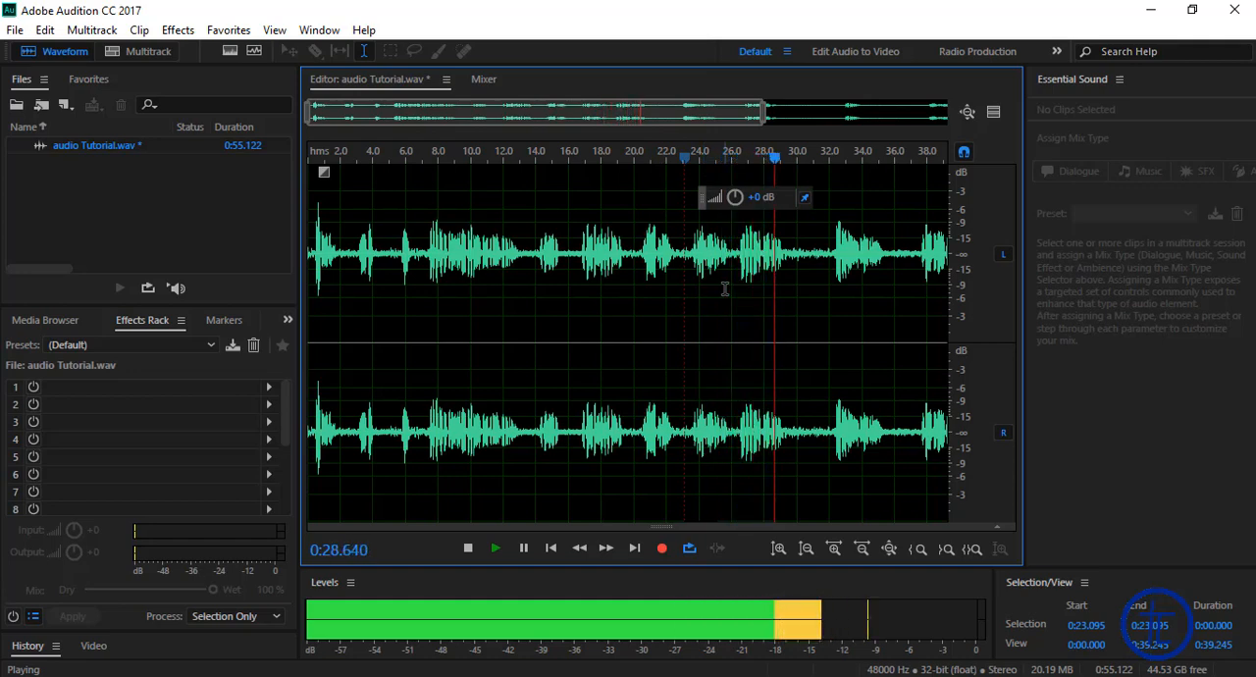
{"action": "key", "text": "space"}
{"action": "left_click_drag", "start_coordinate": [797, 257], "coordinate": [823, 263]}
{"action": "key", "text": "Delete"}
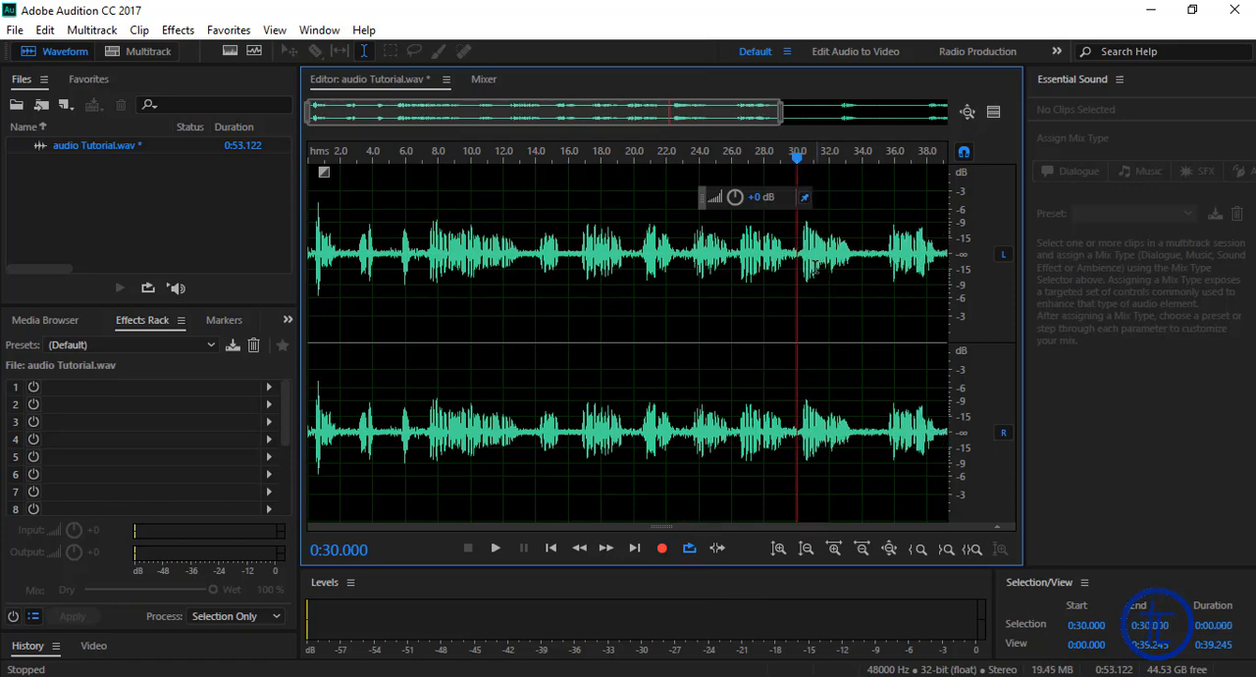
Step: Play the phrase from 0:30.000 and delete the quiet section after it, from 0:34.000 to 0:35.179
{"action": "key", "text": "space"}
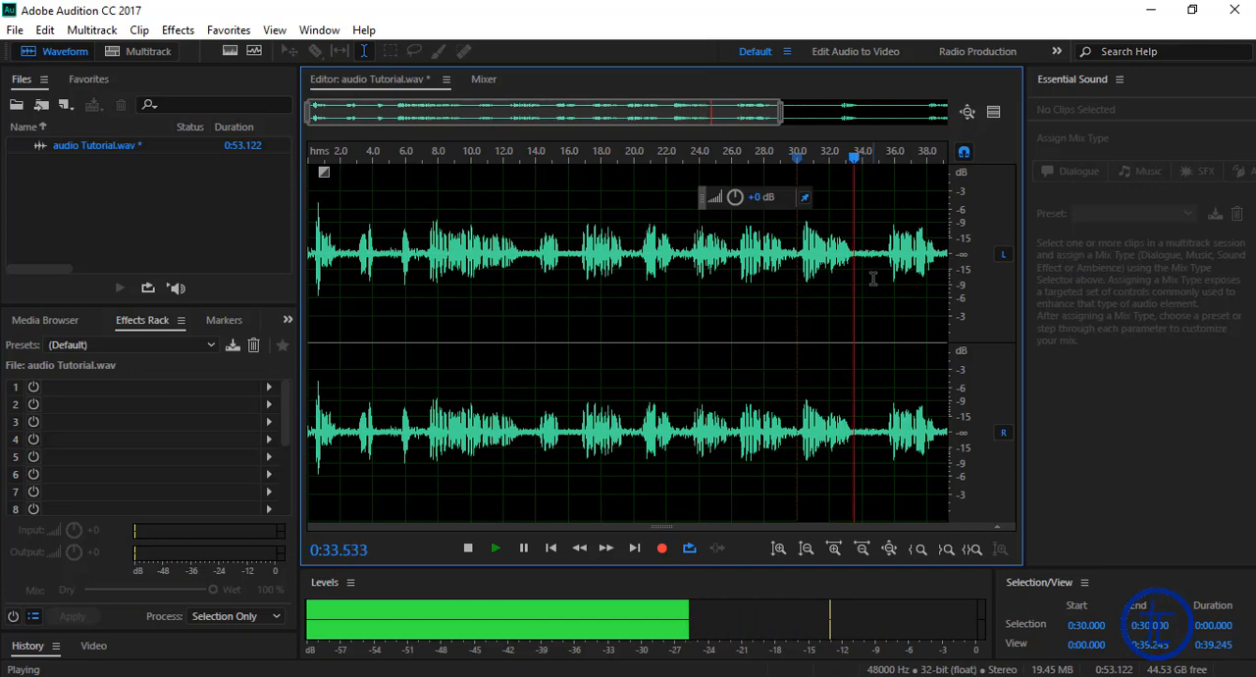
{"action": "key", "text": "space"}
{"action": "left_click_drag", "start_coordinate": [870, 257], "coordinate": [882, 263]}
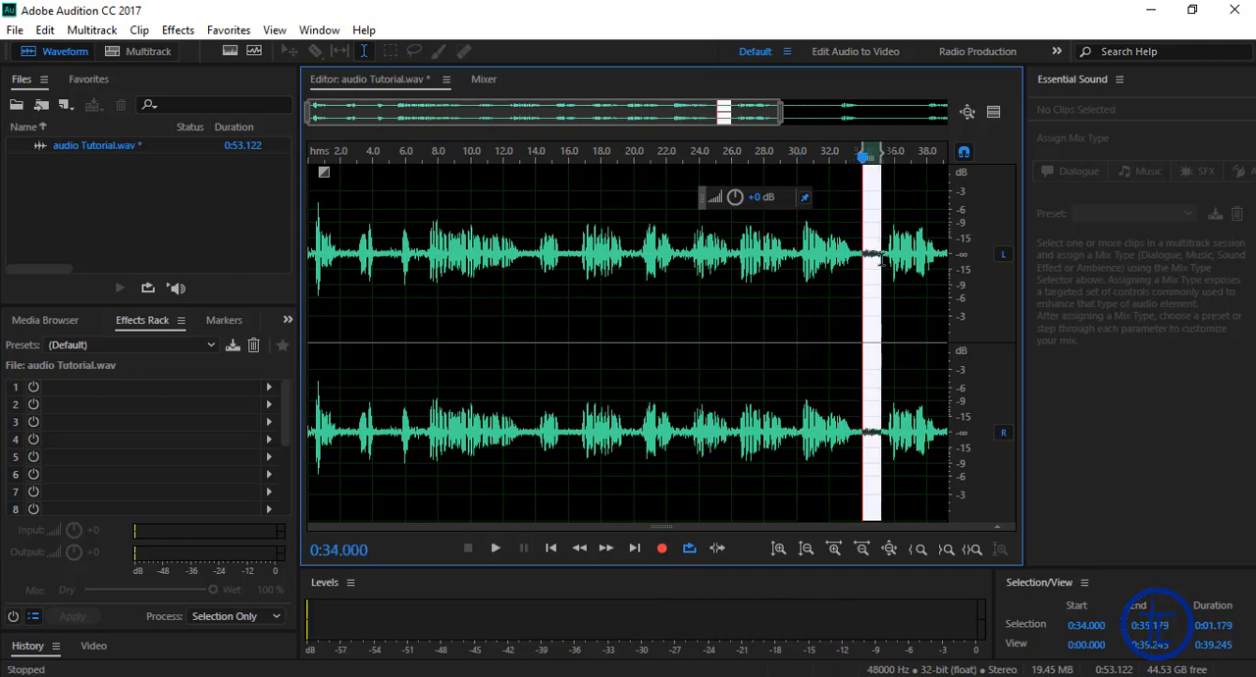
{"action": "key", "text": "Delete"}
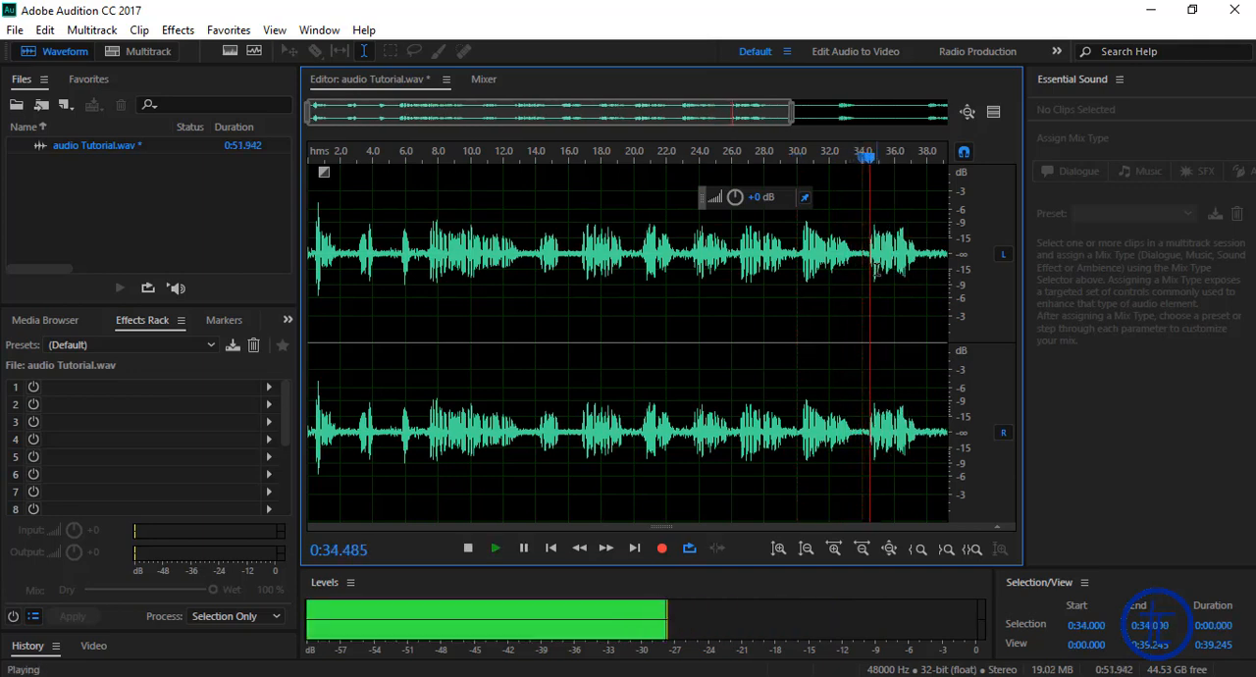
Step: Play the phrase after 0:34.000, stop at about 0:37.565, and show the waveform through to the end of the file
{"action": "left_click_drag", "start_coordinate": [792, 126], "coordinate": [905, 117]}
{"action": "key", "text": "space"}
{"action": "left_click_drag", "start_coordinate": [698, 118], "coordinate": [493, 119]}
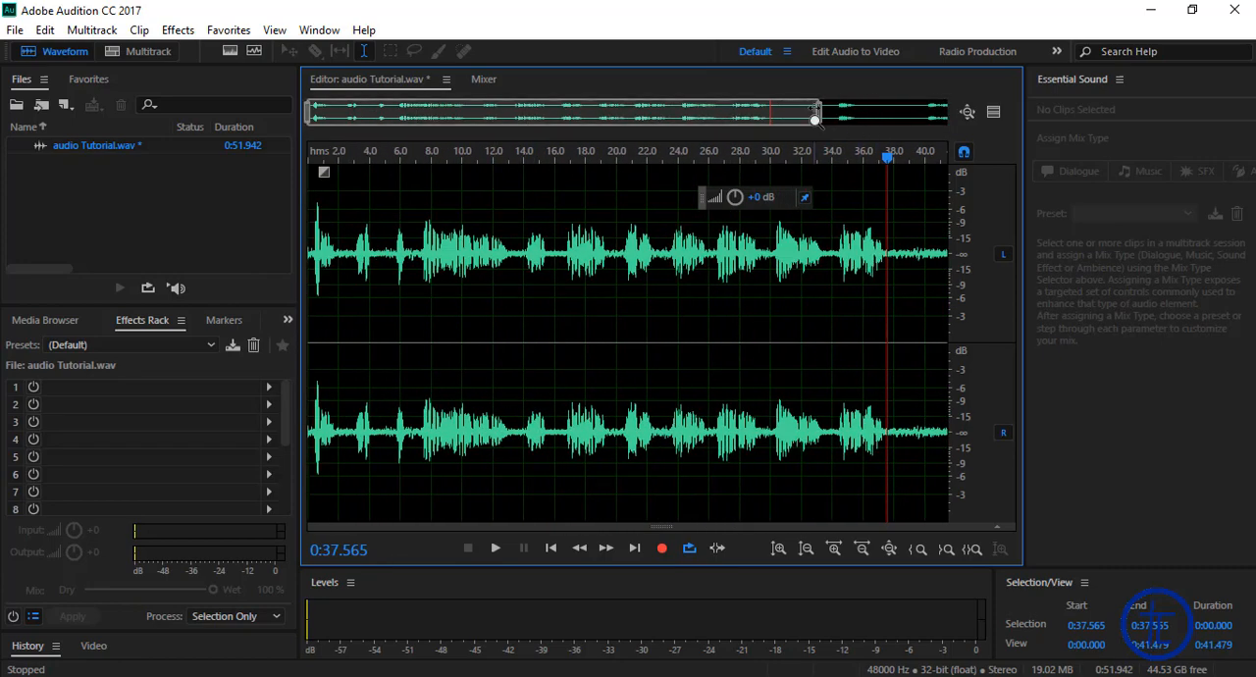
{"action": "left_click_drag", "start_coordinate": [814, 119], "coordinate": [855, 124]}
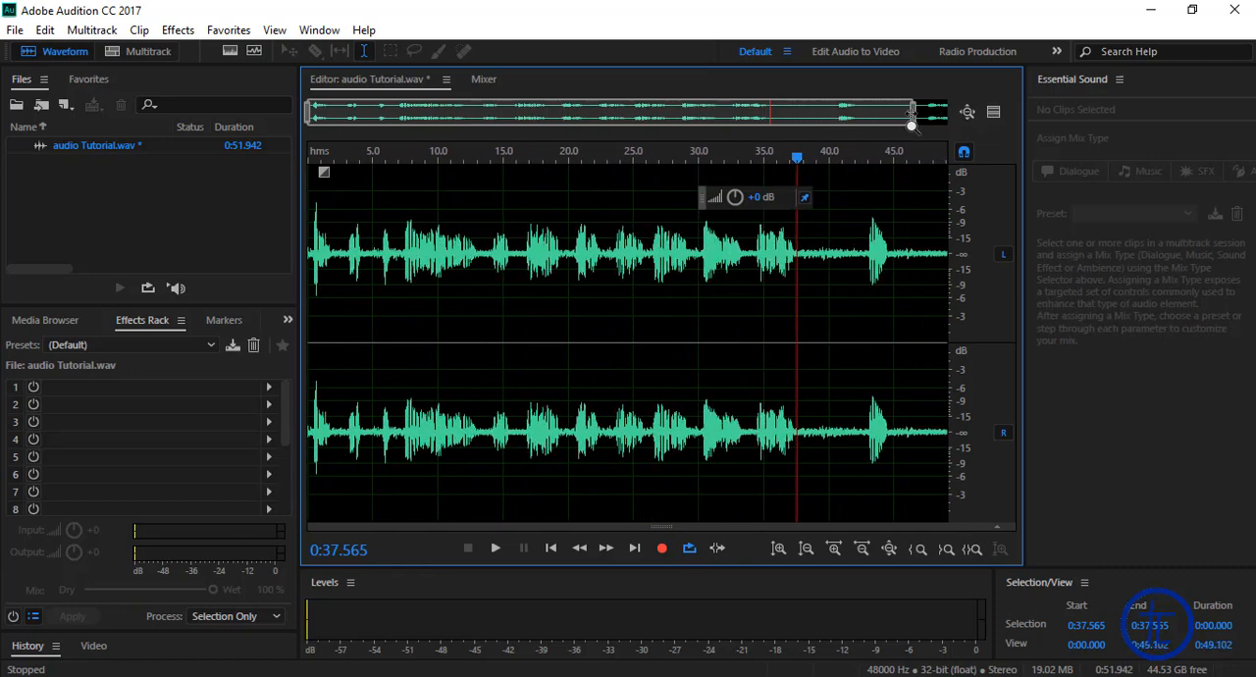
{"action": "left_click_drag", "start_coordinate": [827, 125], "coordinate": [880, 124]}
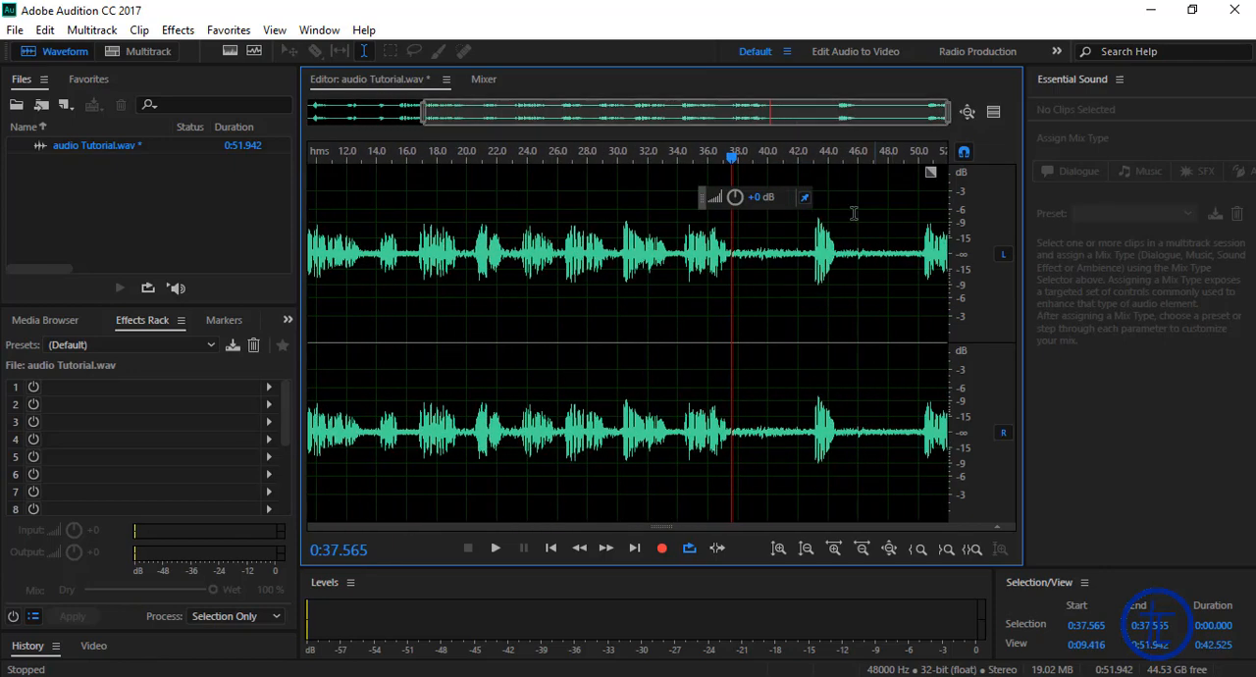
{"action": "left_click_drag", "start_coordinate": [736, 257], "coordinate": [806, 268]}
{"action": "key", "text": "Delete"}
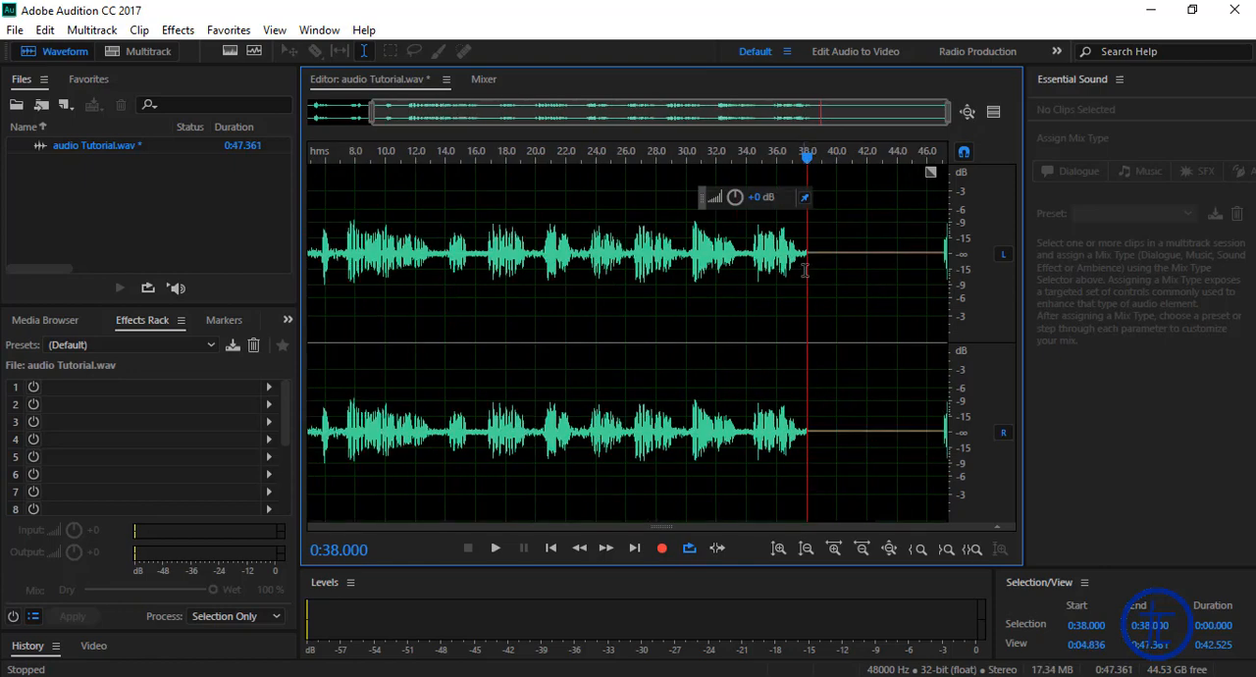
{"action": "key", "text": "ctrl+z"}
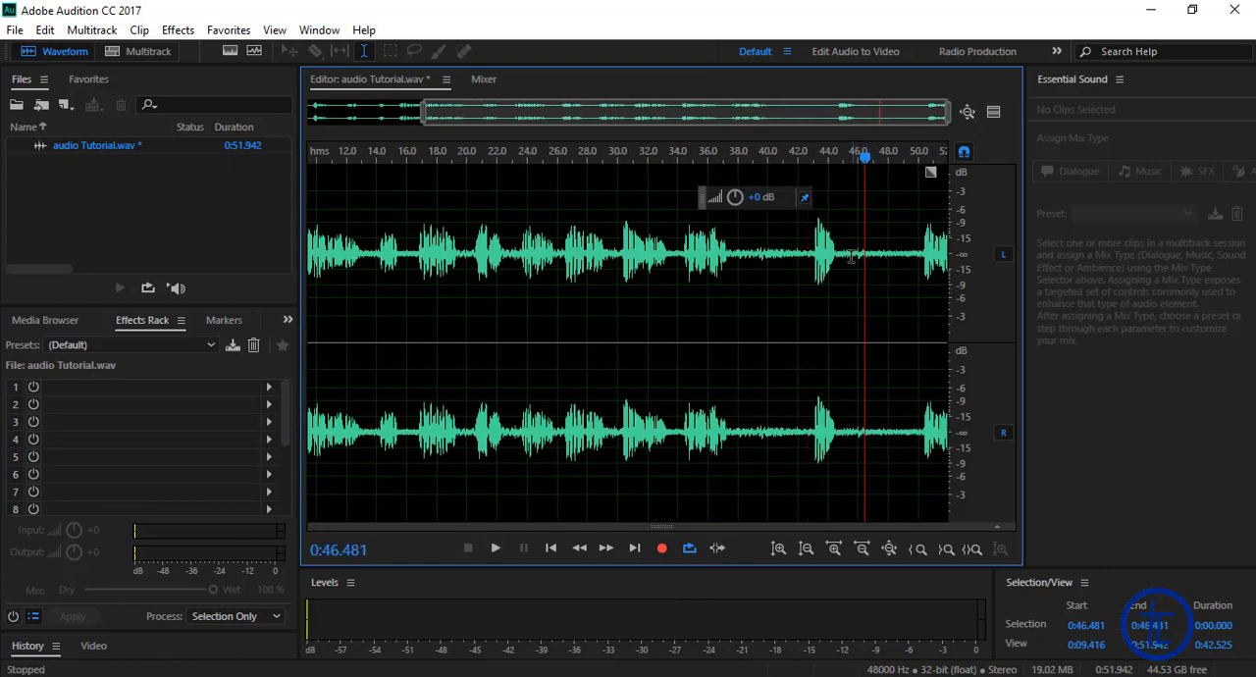
Step: Delete the last two quiet sections, first from 0:45.334 to 0:49.433, then from 0:38.000 to 0:42.519
{"action": "left_click_drag", "start_coordinate": [847, 257], "coordinate": [910, 260]}
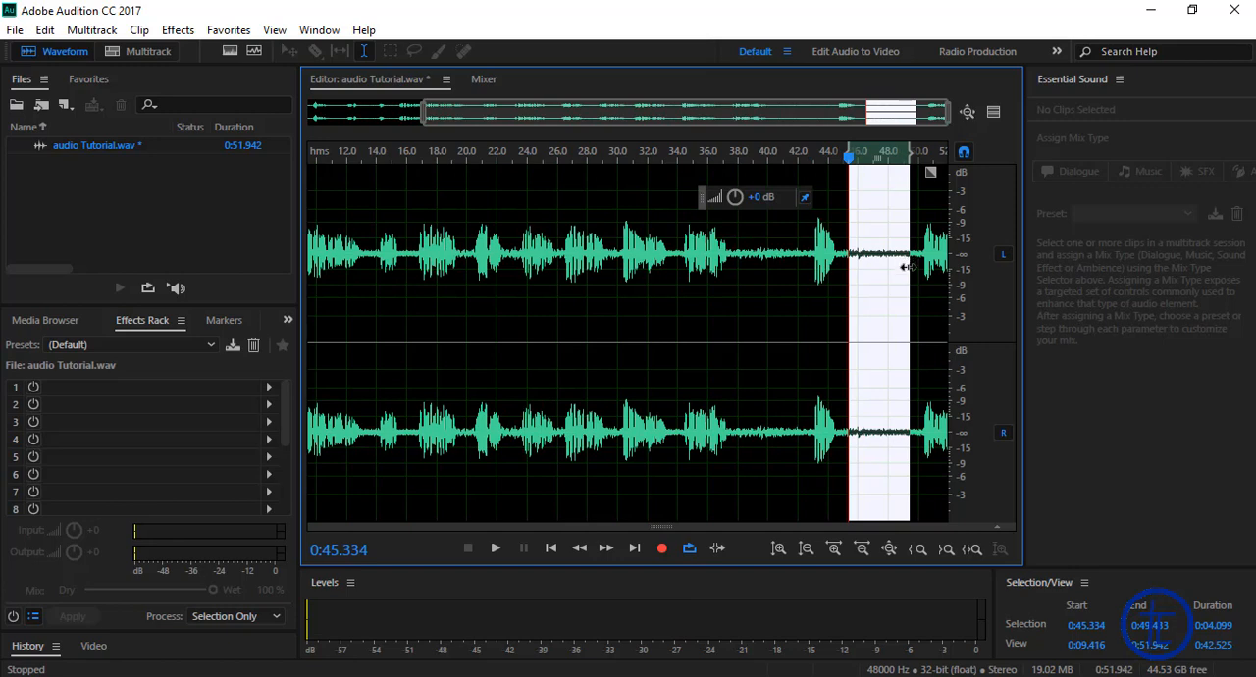
{"action": "key", "text": "Delete"}
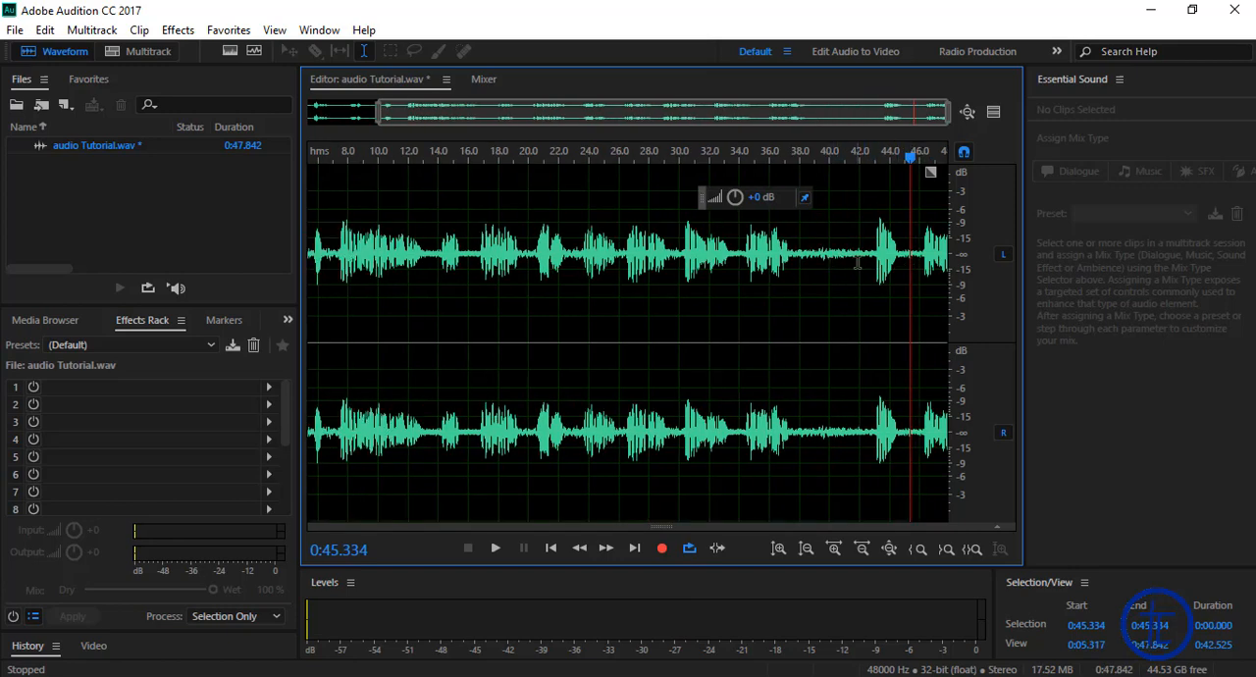
{"action": "left_click_drag", "start_coordinate": [867, 257], "coordinate": [804, 252]}
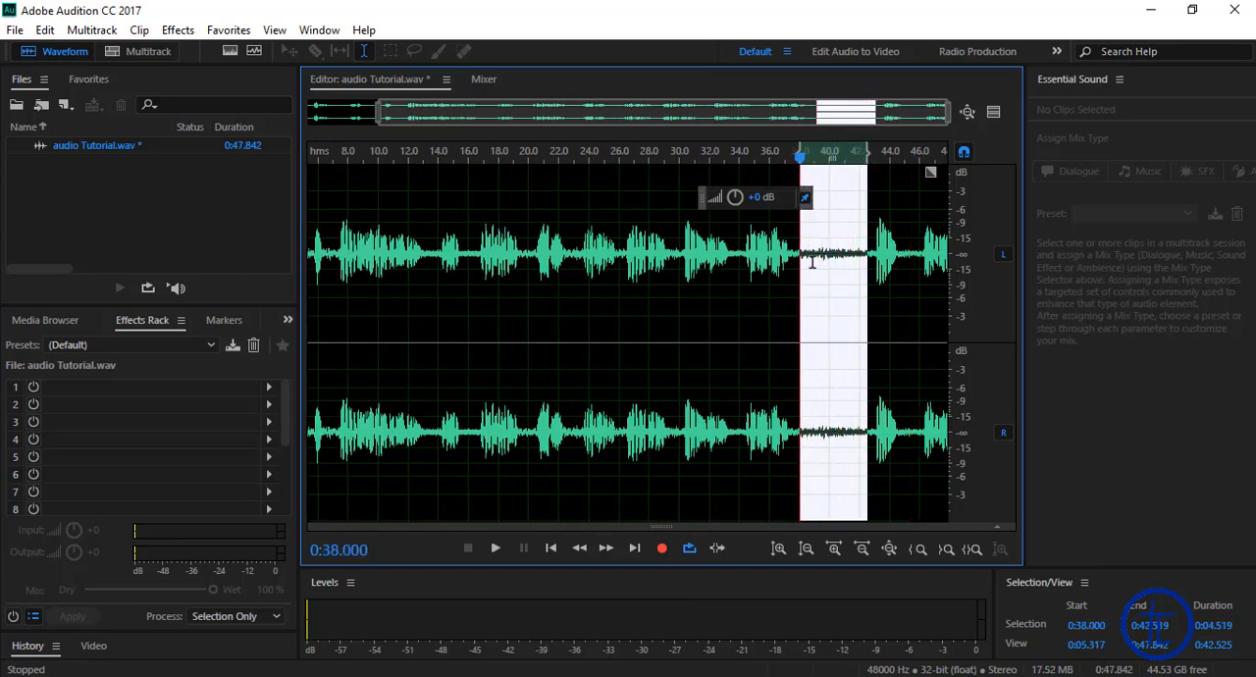
{"action": "key", "text": "Delete"}
Step: Play the trimmed audio from 0:36.000, then scrub the playhead through the file to about 0:24.475
{"action": "left_click", "coordinate": [837, 257]}
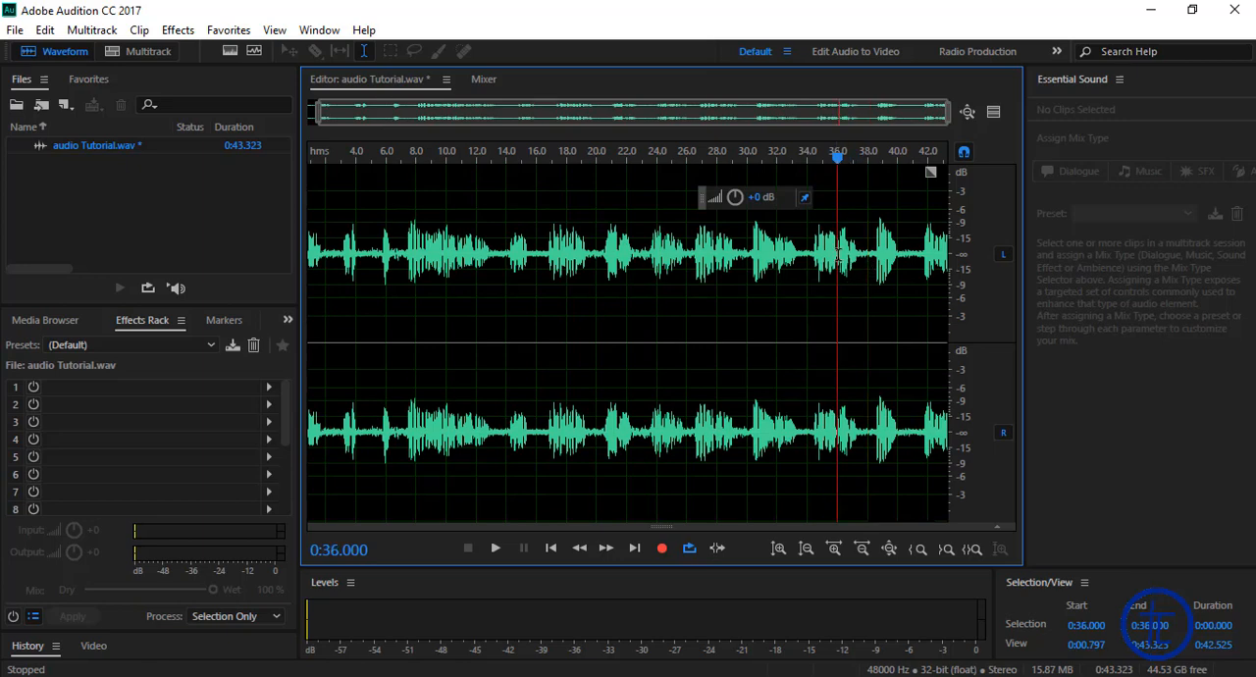
{"action": "key", "text": "space"}
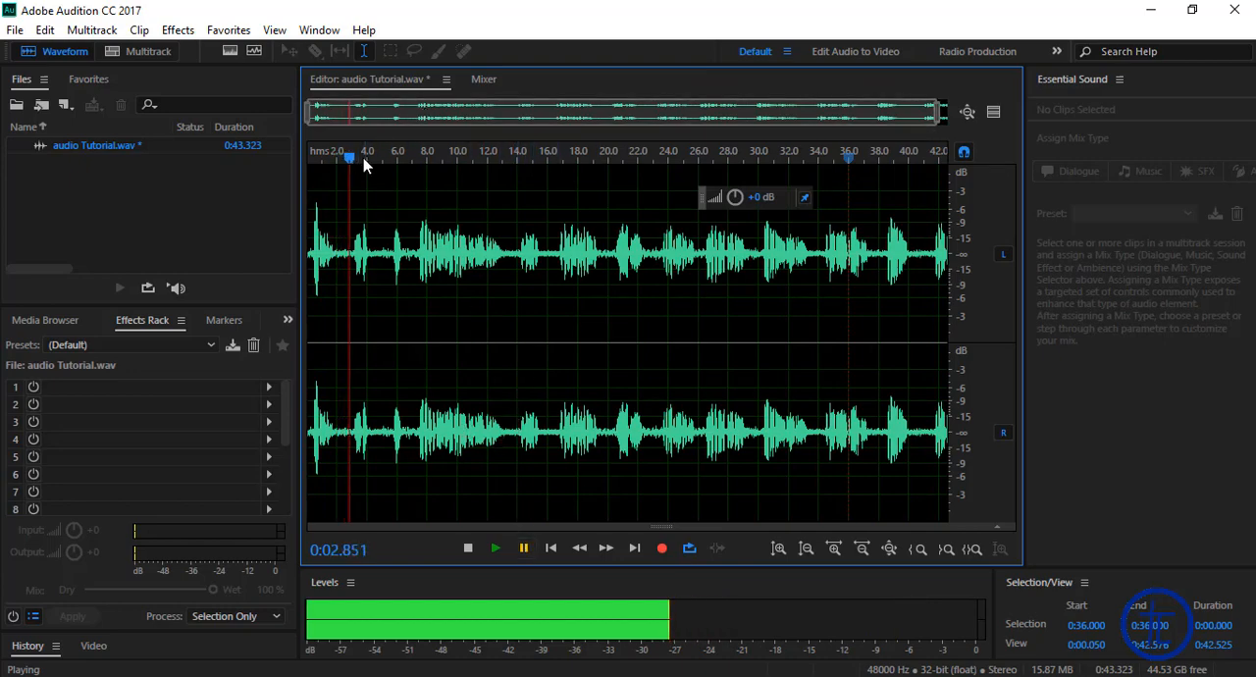
{"action": "left_click_drag", "start_coordinate": [373, 149], "coordinate": [653, 159]}
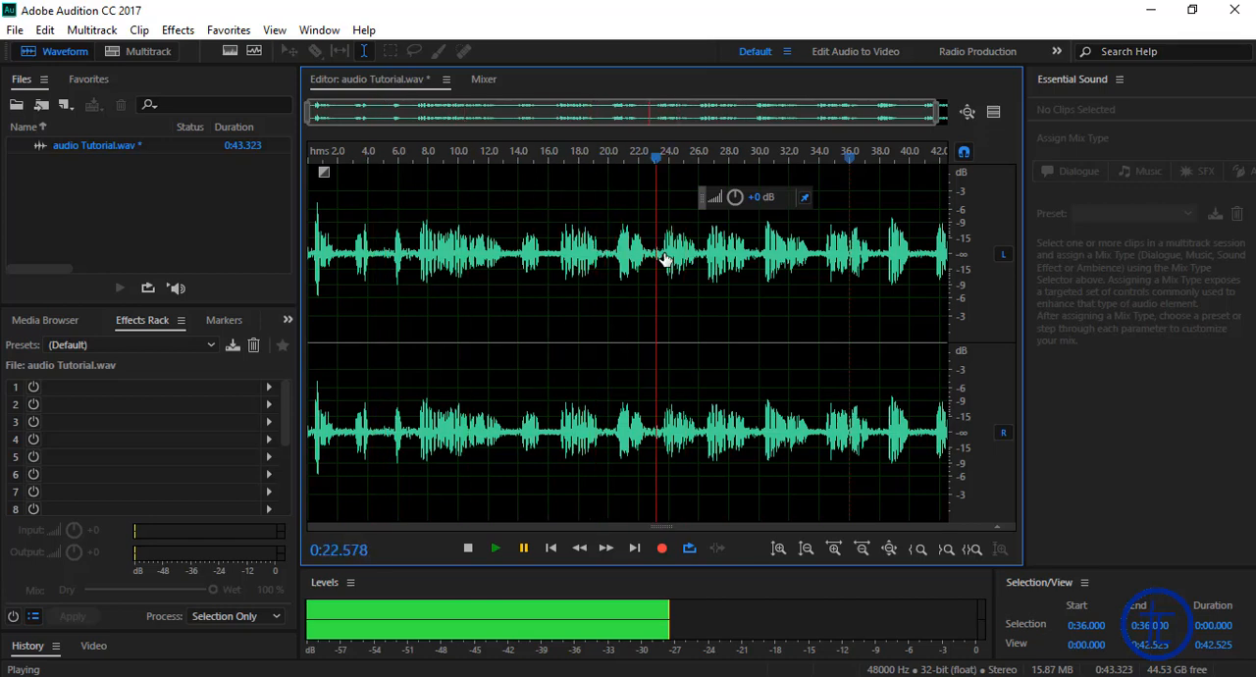
{"action": "left_click", "coordinate": [677, 282]}
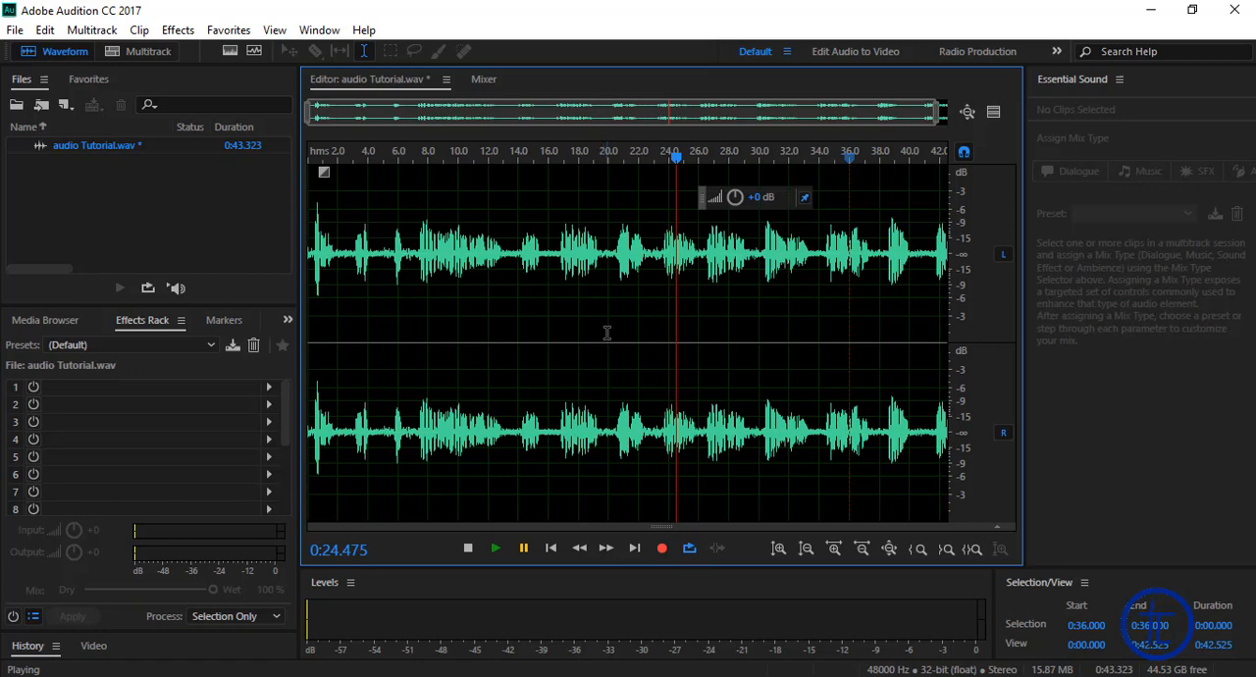
{"action": "left_click", "coordinate": [58, 391]}
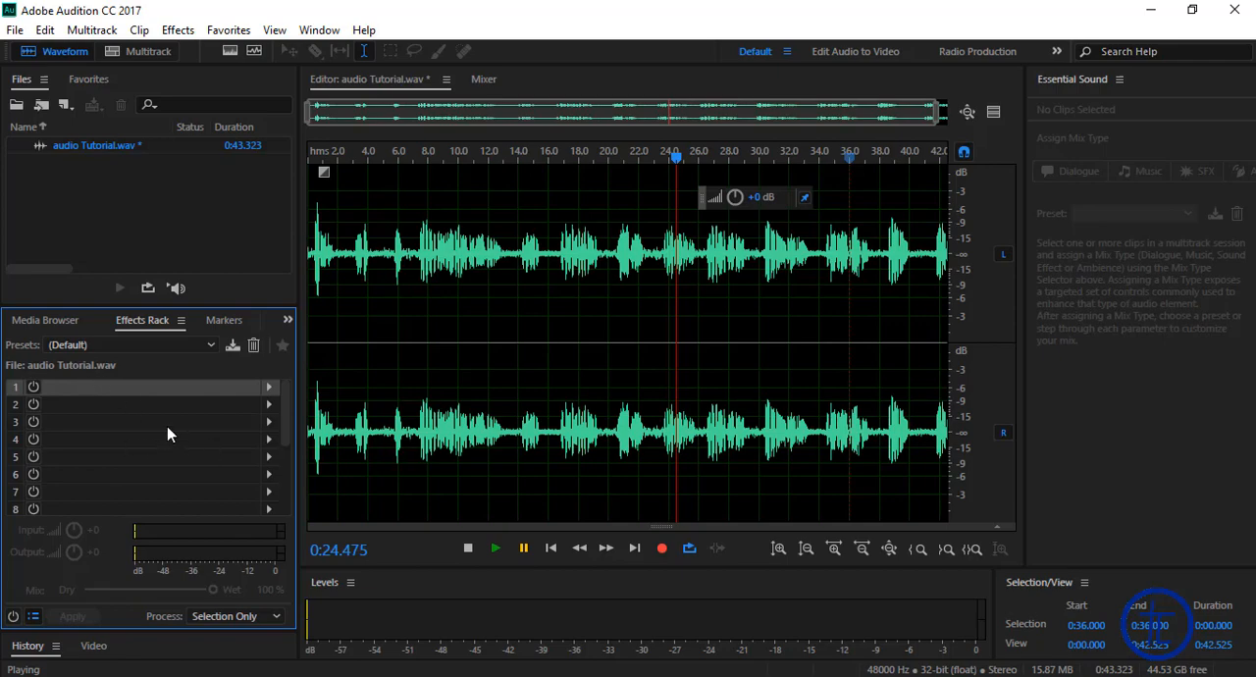
{"action": "left_click", "coordinate": [319, 29]}
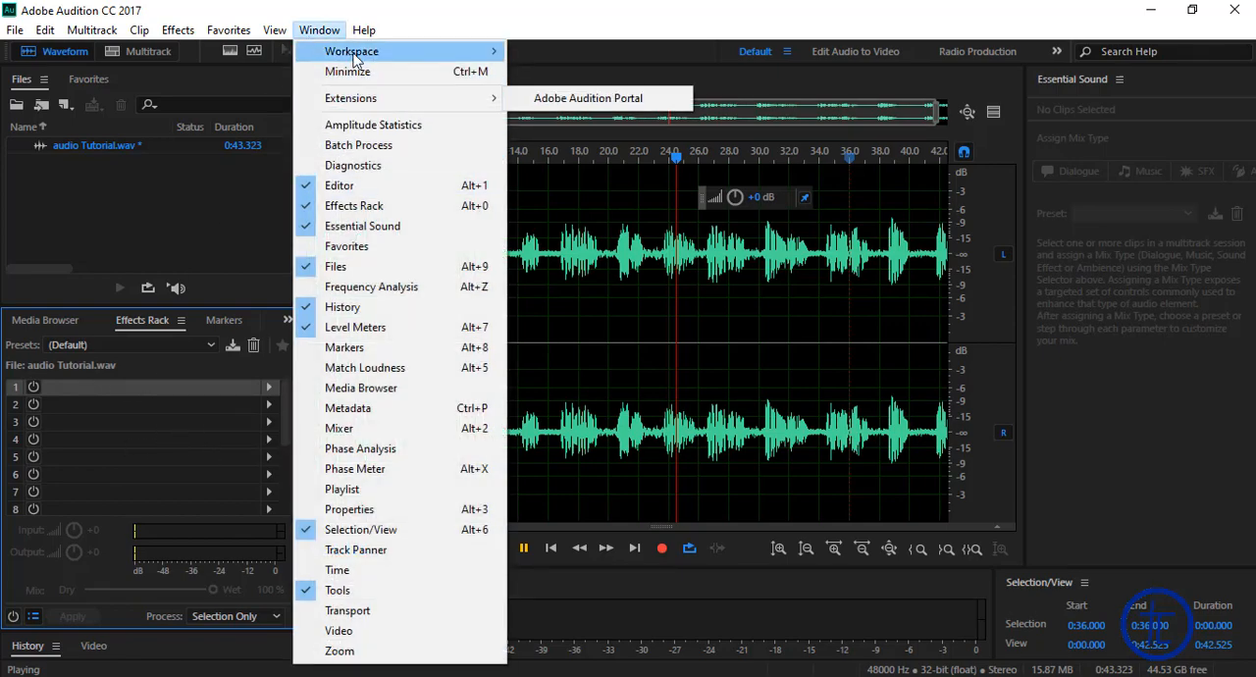
{"action": "mouse_move", "coordinate": [356, 60]}
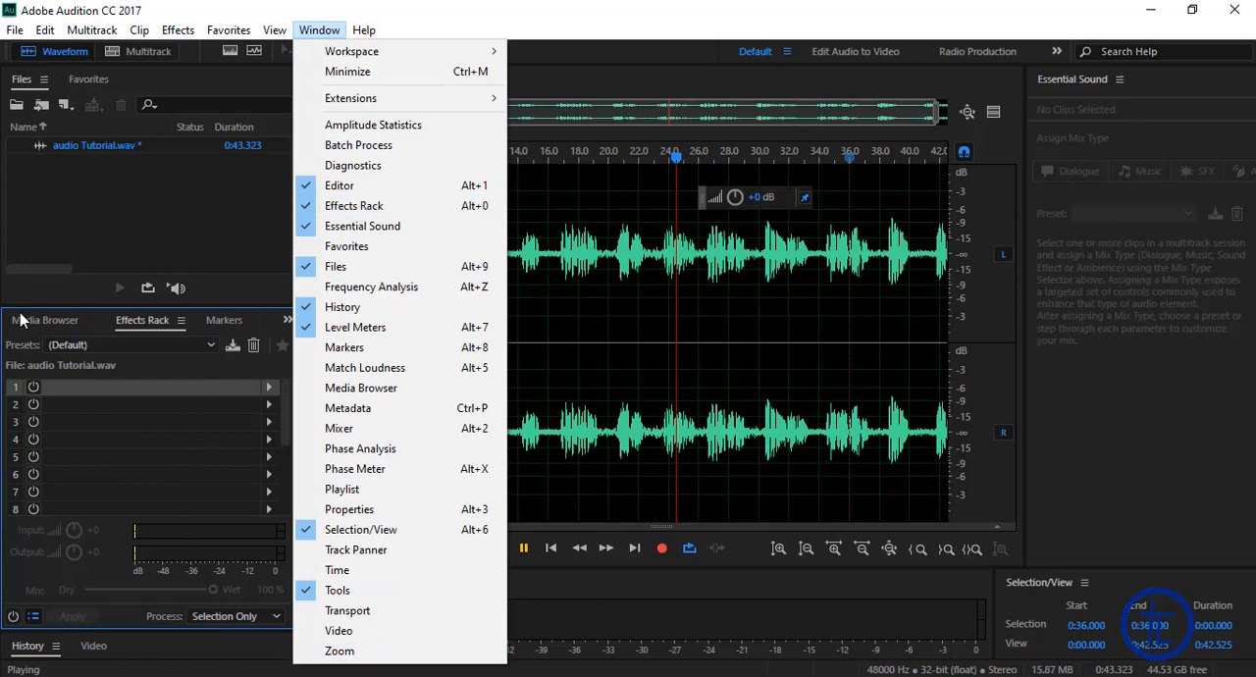
{"action": "left_click", "coordinate": [144, 399]}
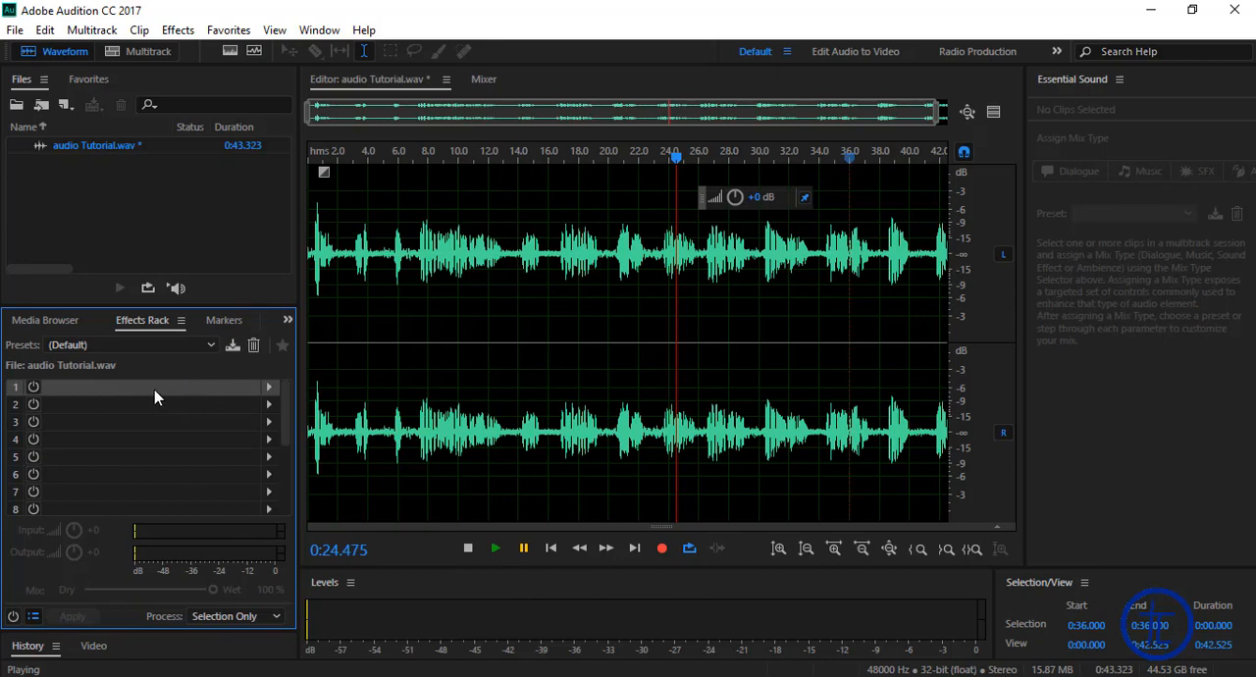
Step: Add the Adaptive Noise Reduction effect to slot 1 of the Effects Rack
{"action": "left_click", "coordinate": [268, 387]}
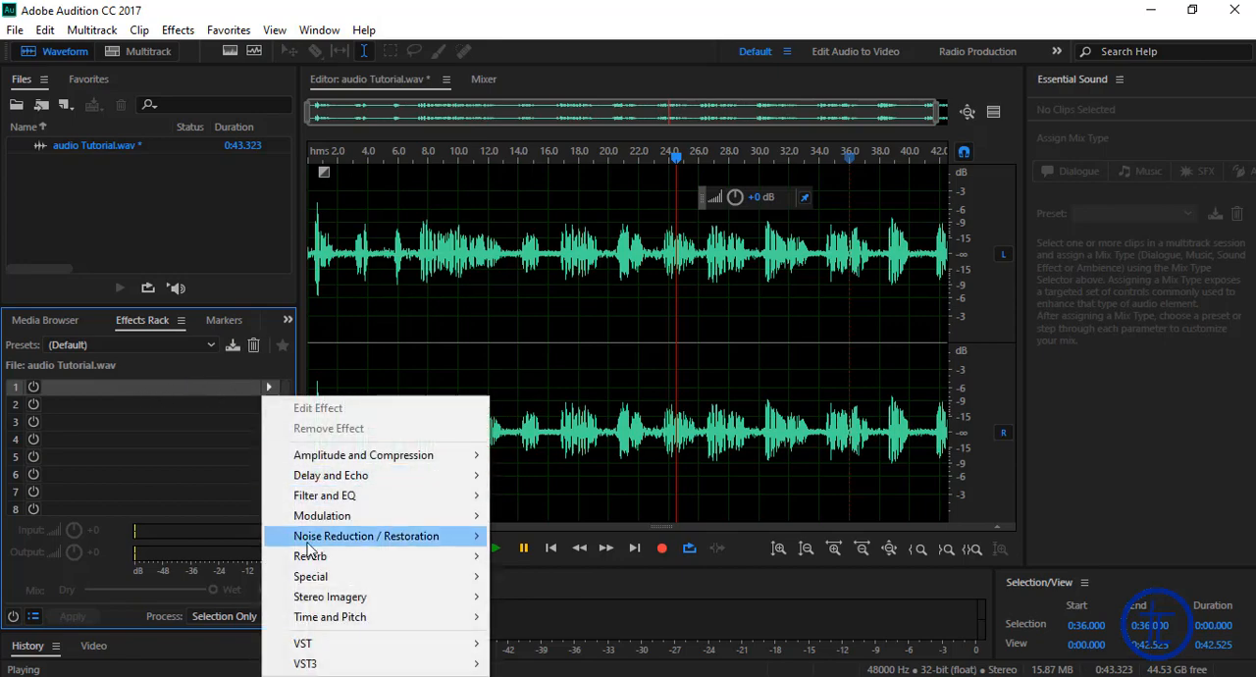
{"action": "mouse_move", "coordinate": [358, 551]}
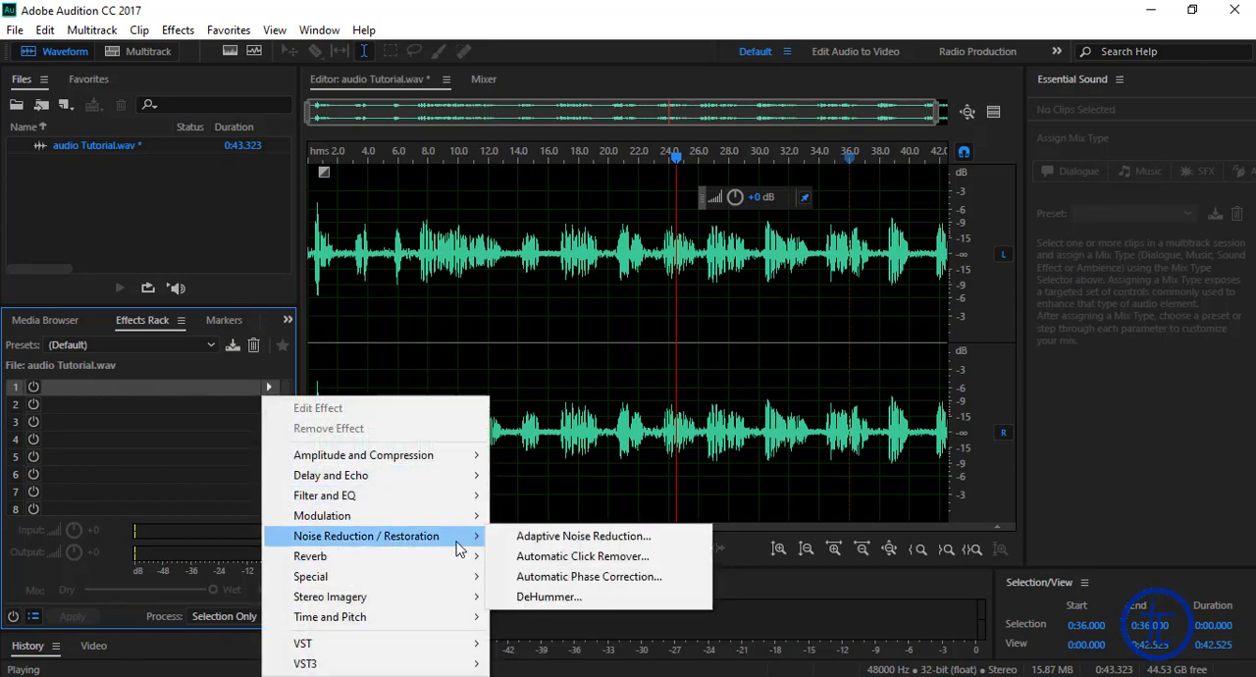
{"action": "left_click", "coordinate": [593, 541]}
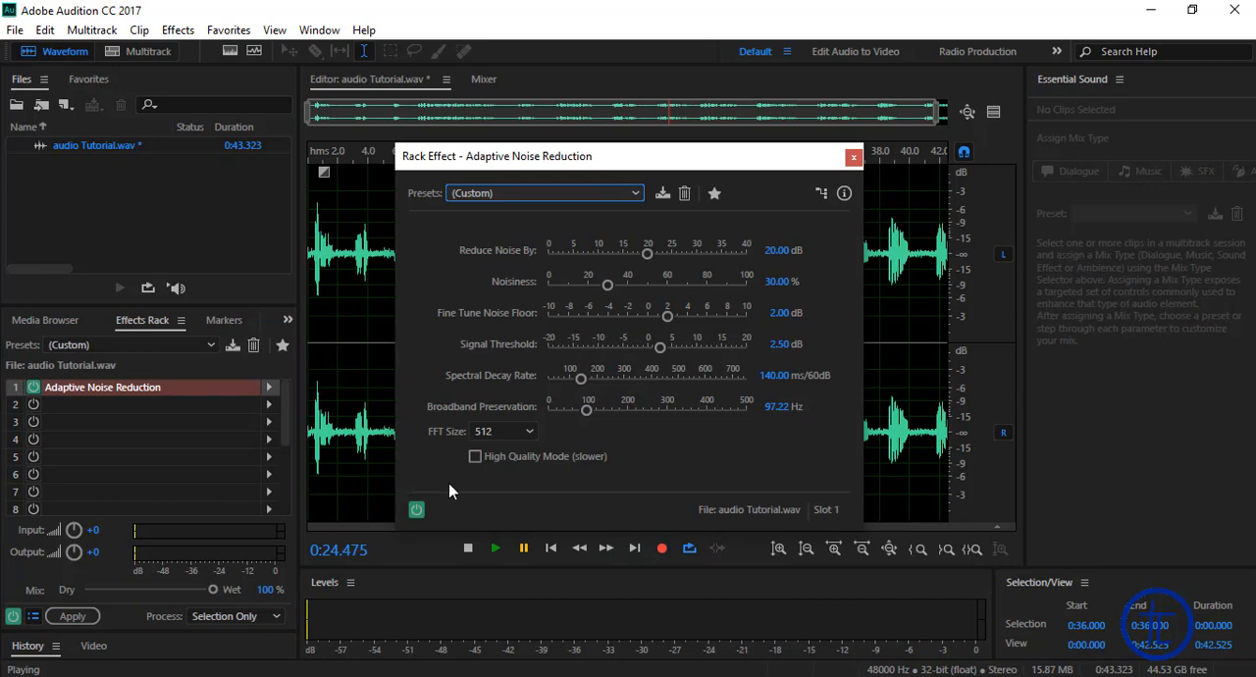
Step: Preview the audio from 0:24.475 with Adaptive Noise Reduction, pause at about 0:29.798, and close the effect's settings
{"action": "left_click_drag", "start_coordinate": [532, 163], "coordinate": [541, 116]}
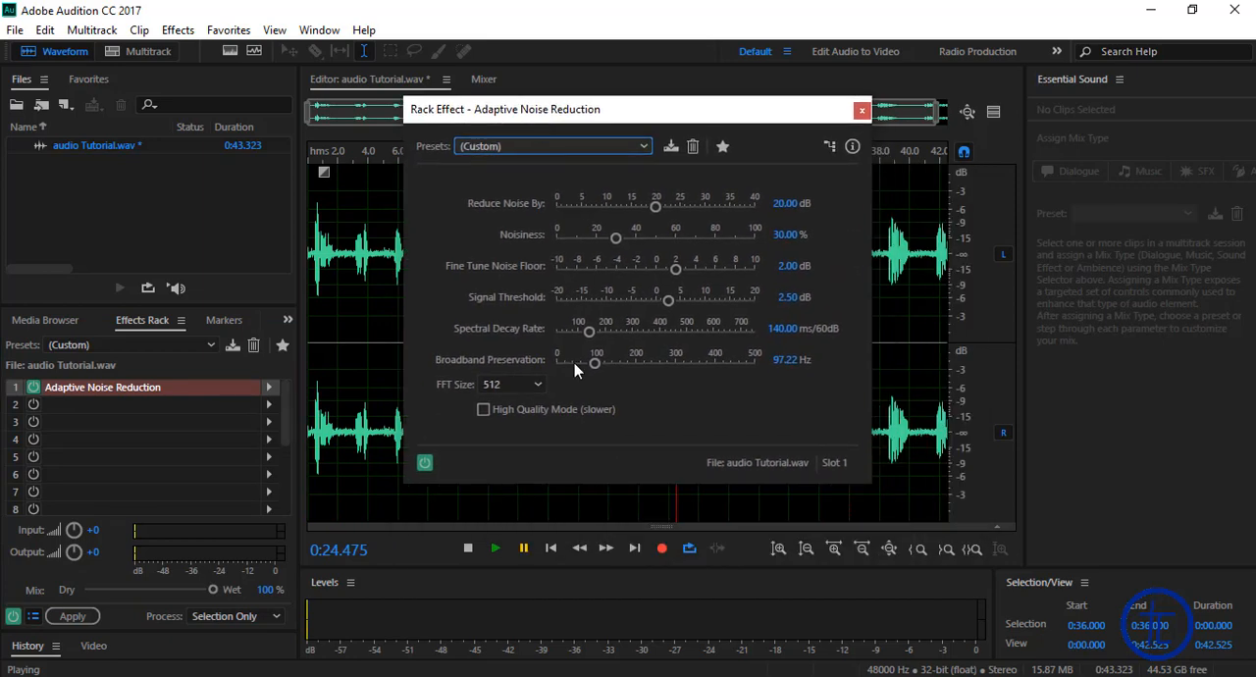
{"action": "left_click", "coordinate": [494, 552]}
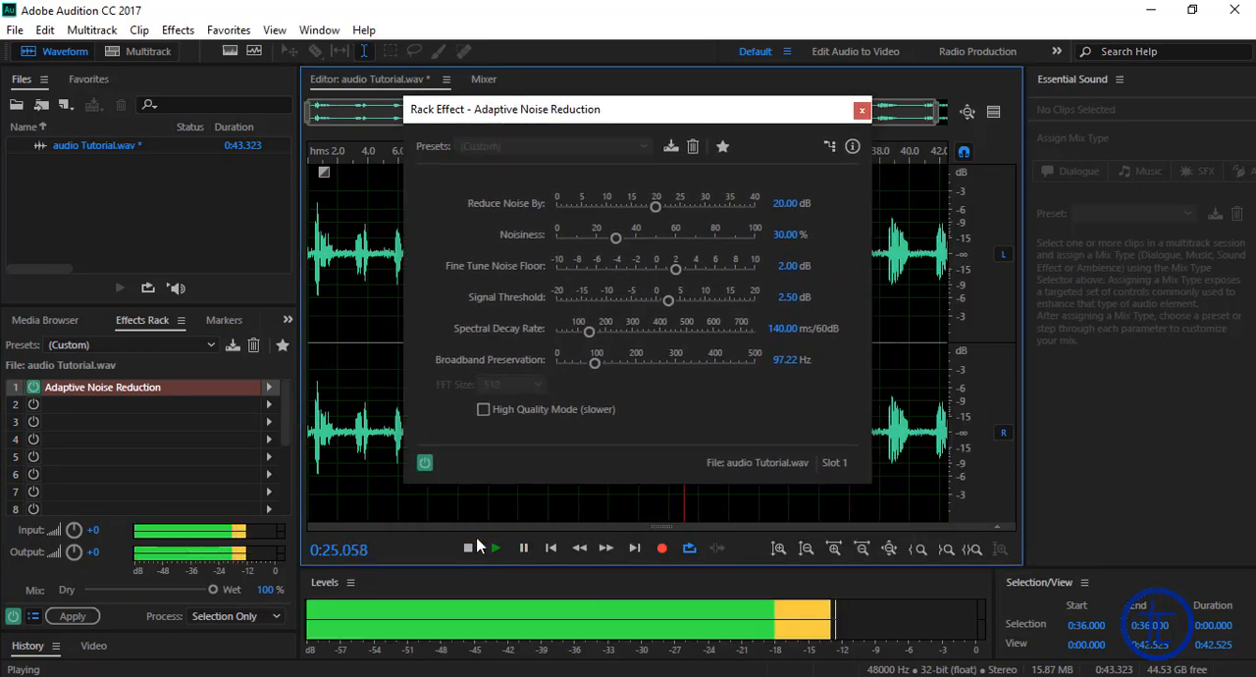
{"action": "left_click", "coordinate": [523, 548]}
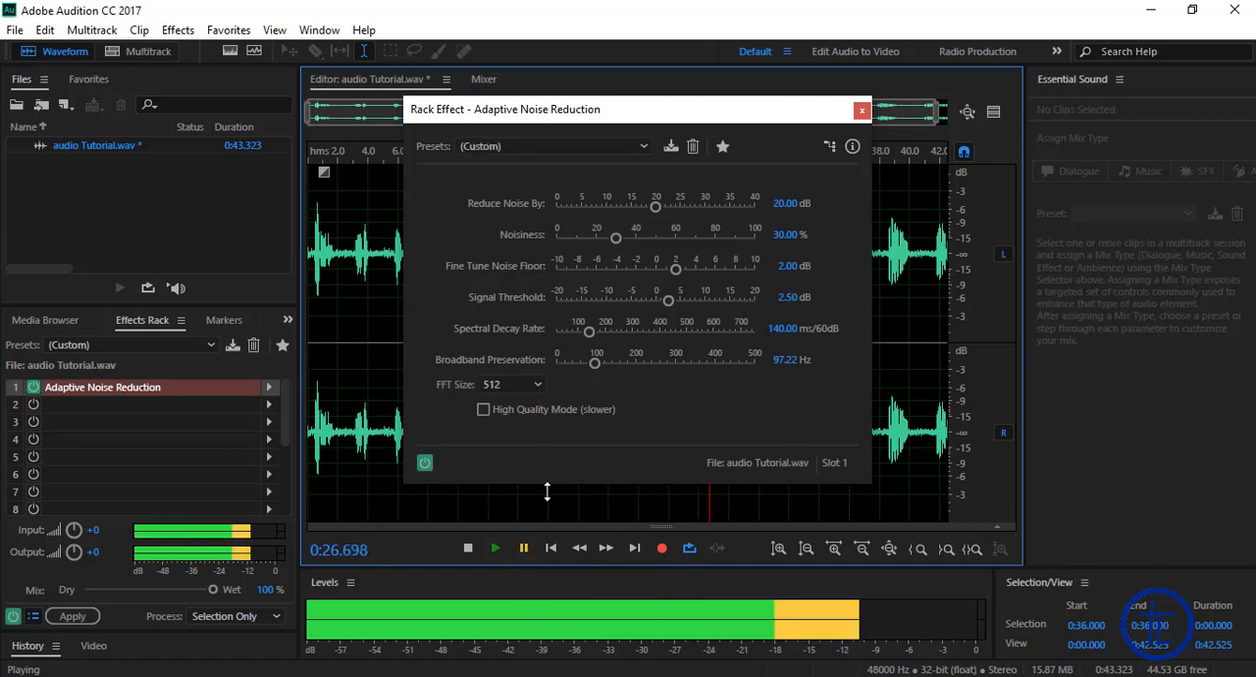
{"action": "left_click", "coordinate": [525, 547]}
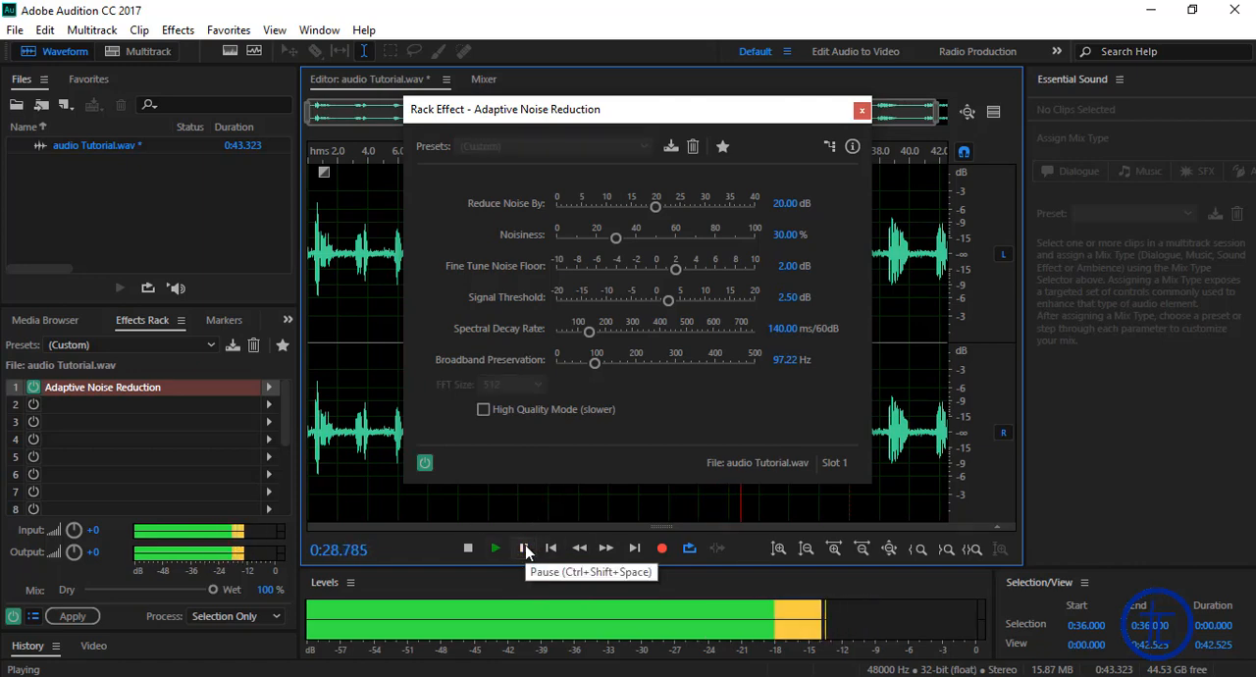
{"action": "left_click", "coordinate": [524, 547]}
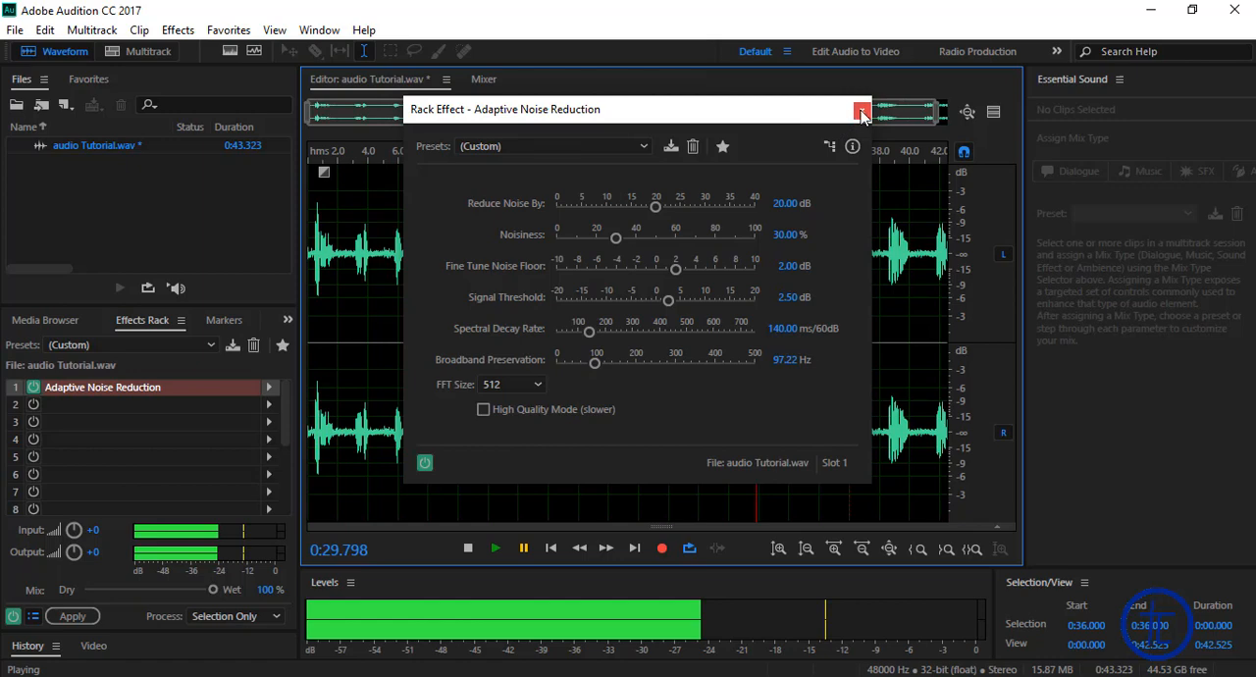
{"action": "left_click_drag", "start_coordinate": [546, 109], "coordinate": [501, 156]}
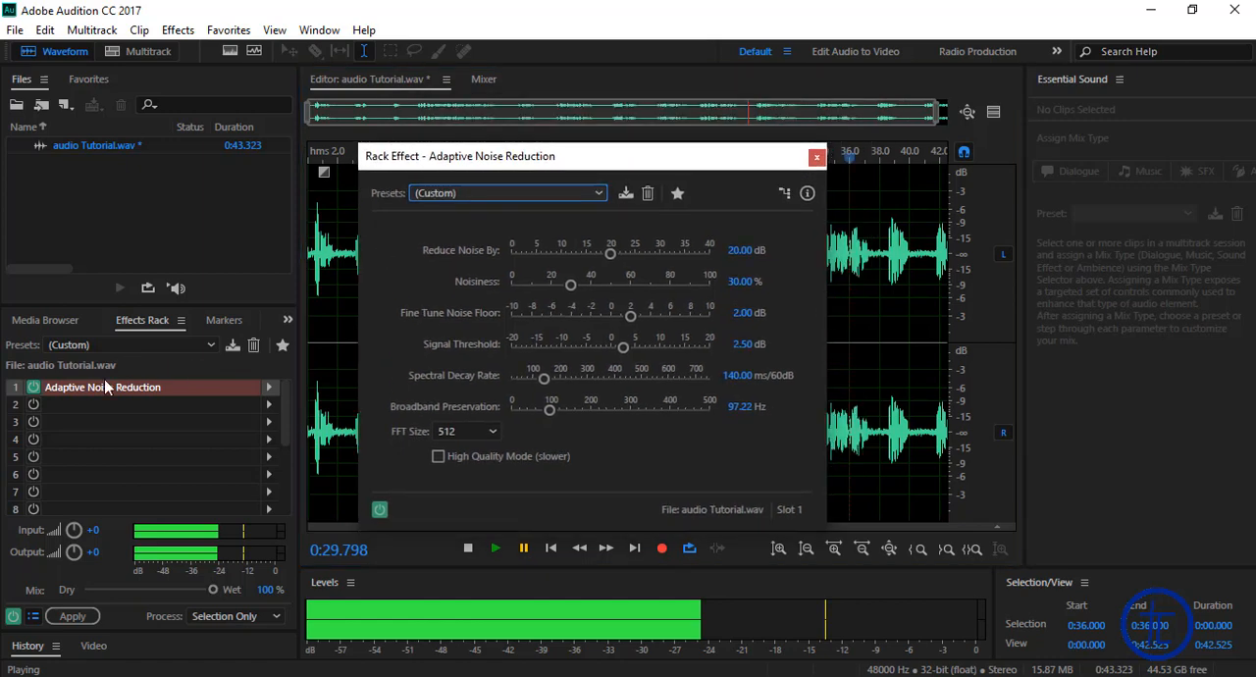
{"action": "left_click", "coordinate": [816, 159]}
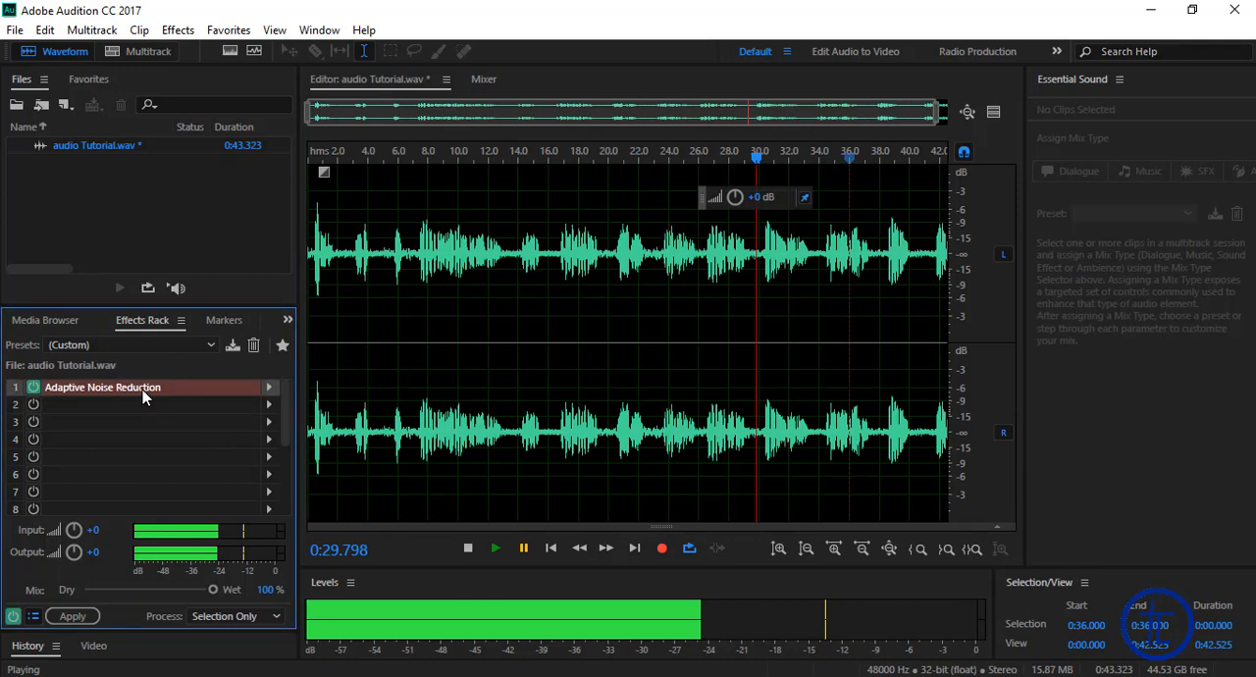
Step: Add the Hard Limiter effect from the Amplitude and Compression group to slot 2 of the Effects Rack
{"action": "left_click", "coordinate": [77, 404]}
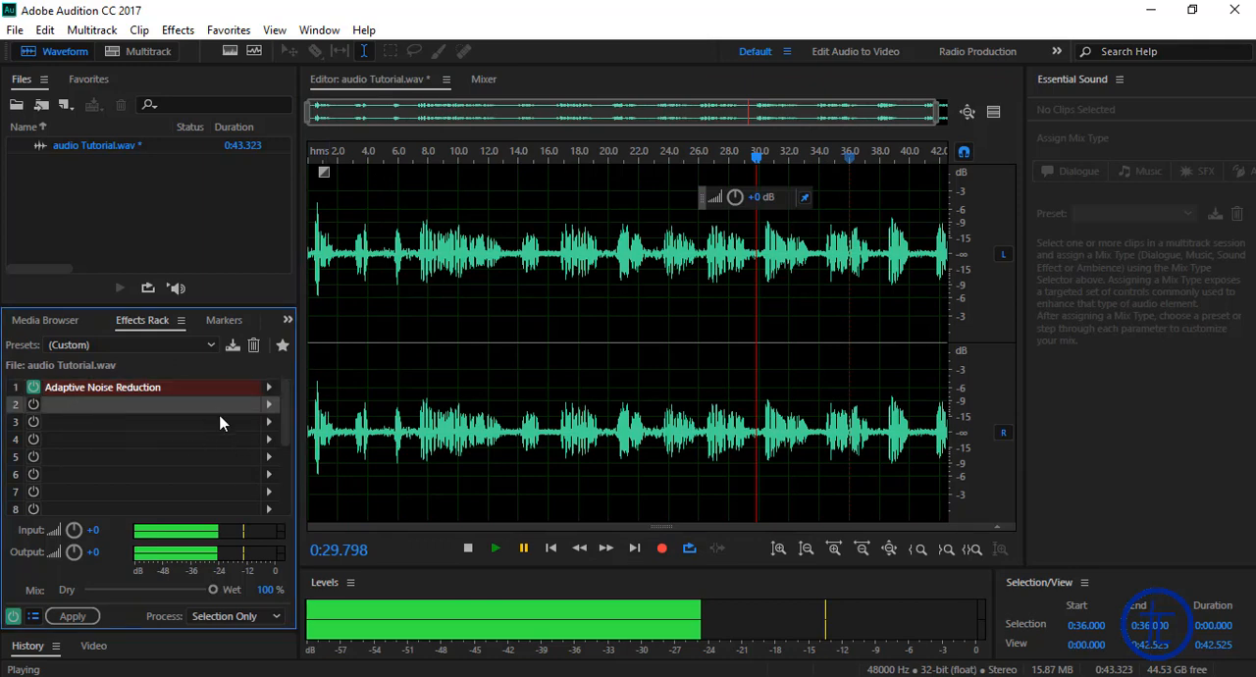
{"action": "left_click", "coordinate": [268, 408]}
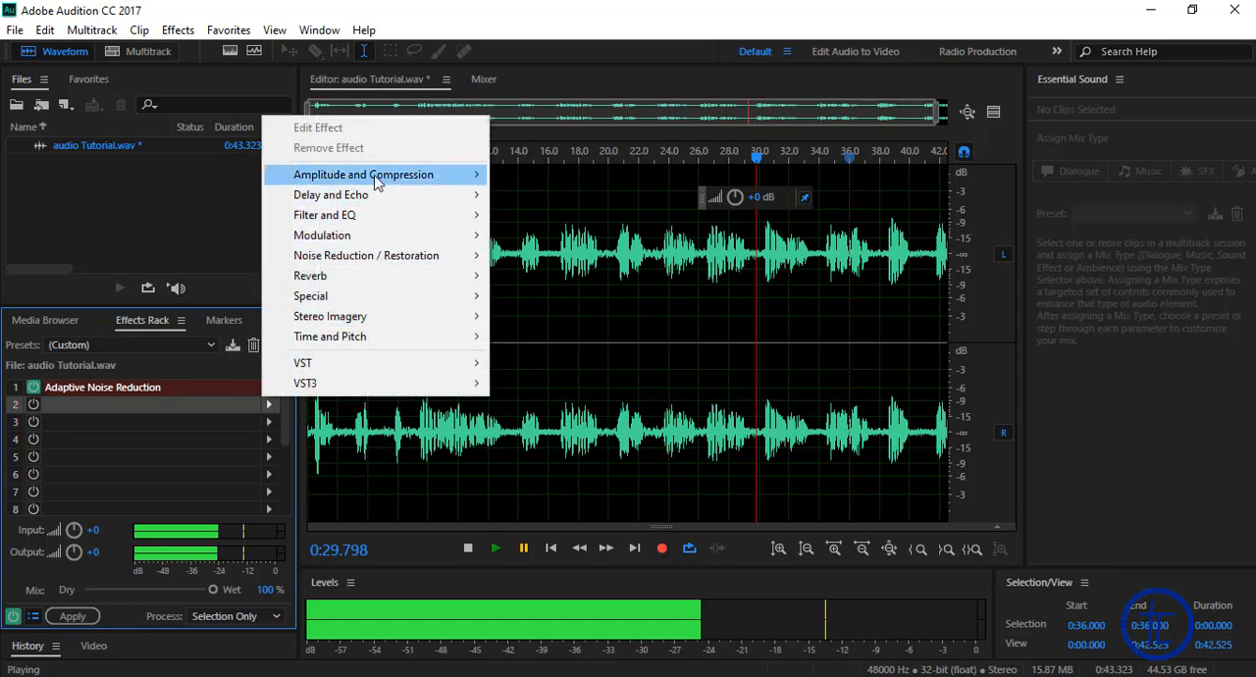
{"action": "mouse_move", "coordinate": [379, 180]}
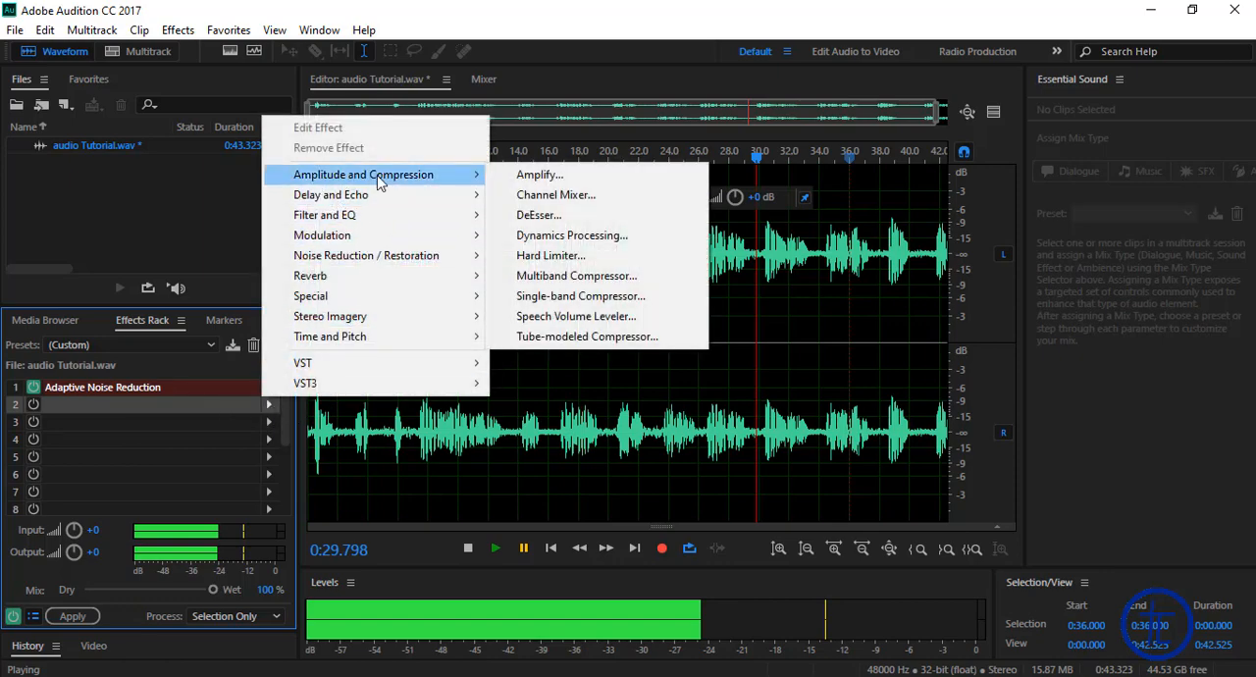
{"action": "left_click", "coordinate": [541, 259]}
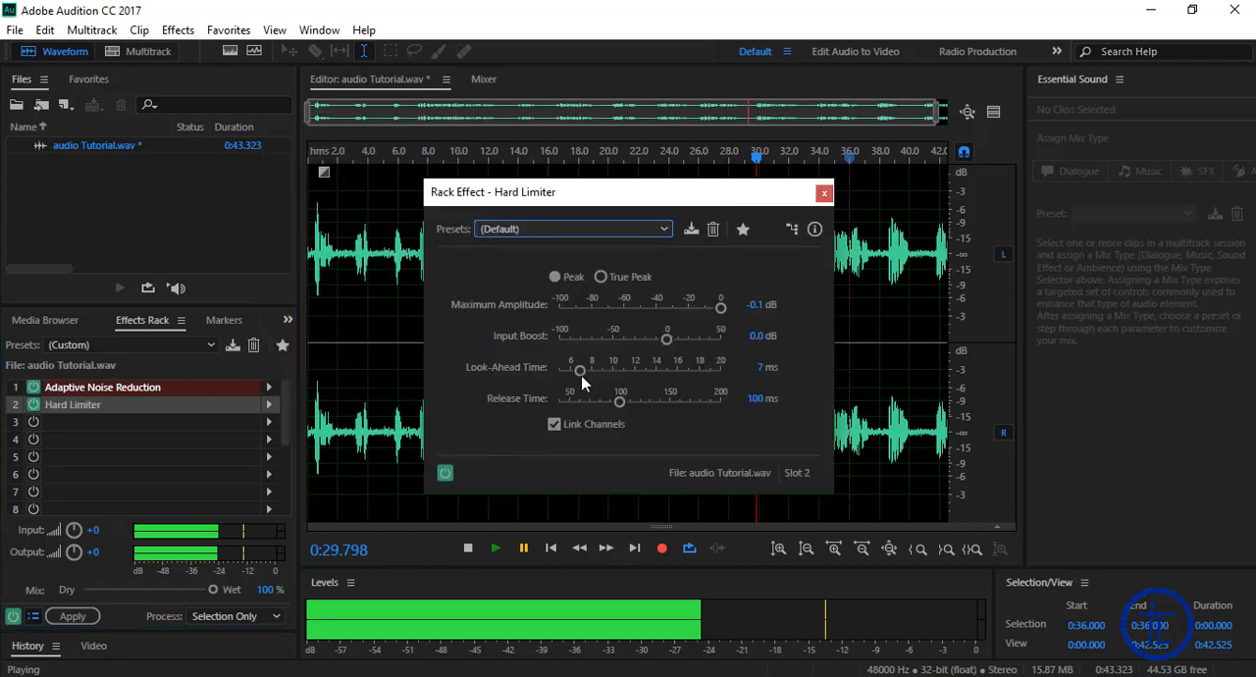
Step: Play the audio and set the Hard Limiter's Input Boost to 7 dB
{"action": "left_click", "coordinate": [493, 552]}
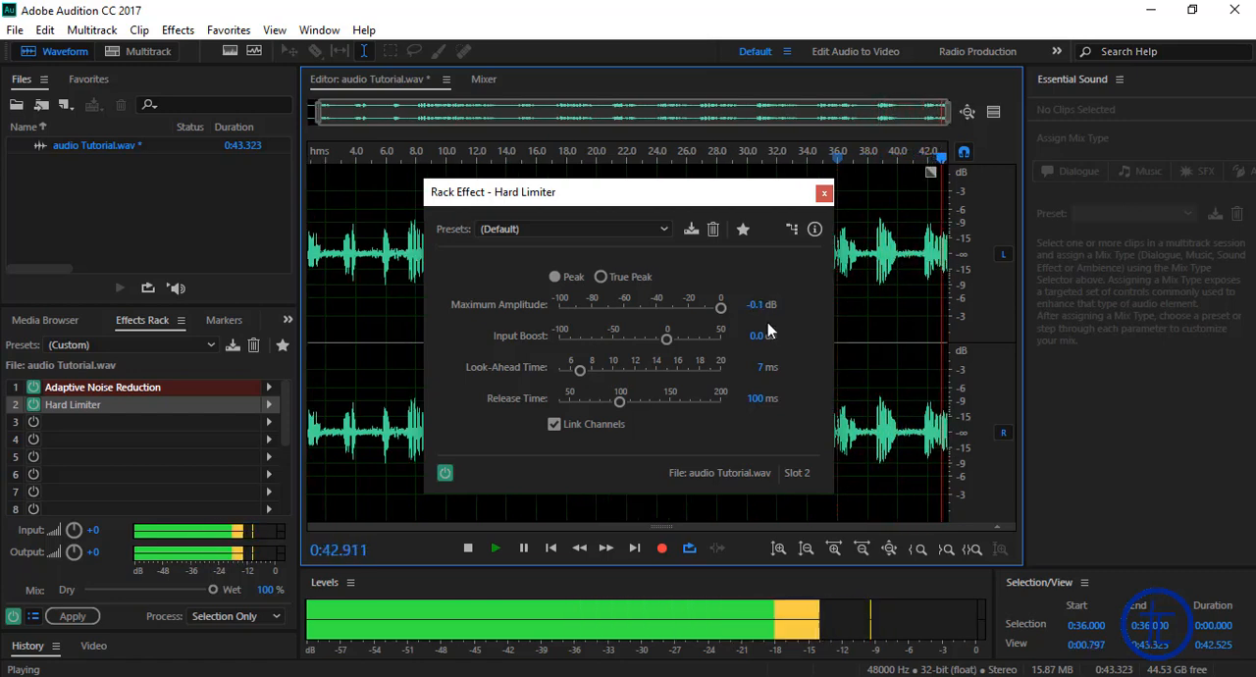
{"action": "left_click_drag", "start_coordinate": [667, 340], "coordinate": [676, 343]}
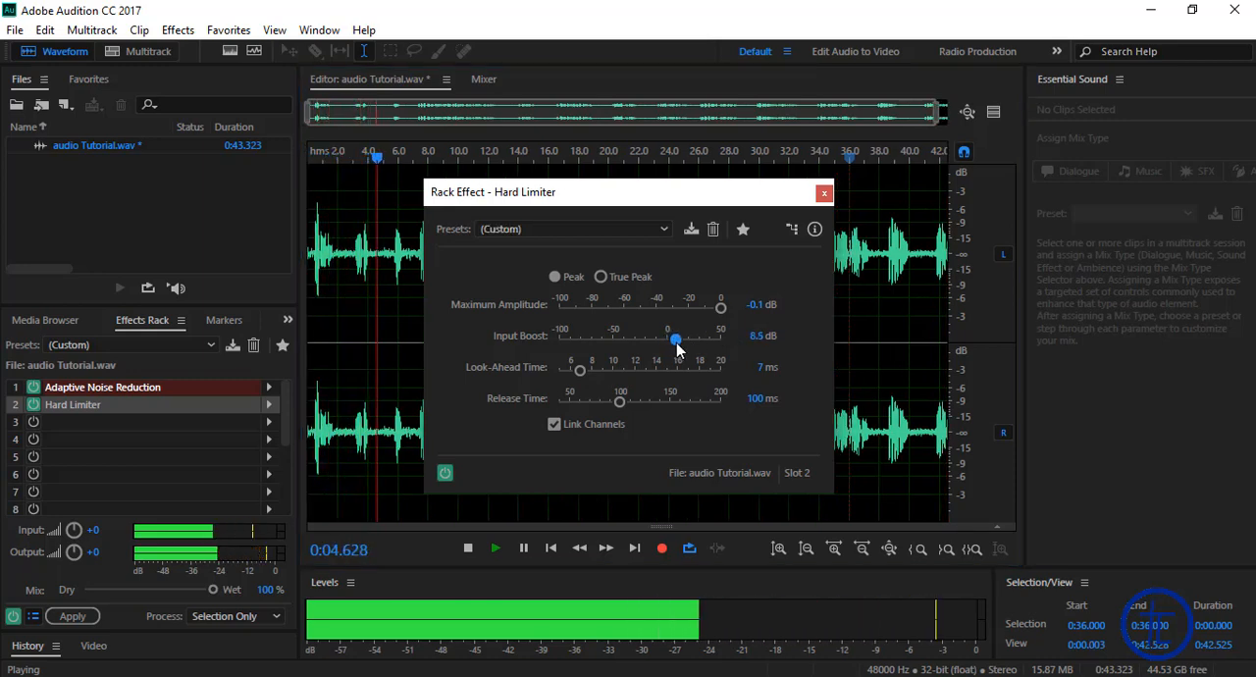
{"action": "left_click", "coordinate": [761, 336]}
{"action": "type", "text": "7"}
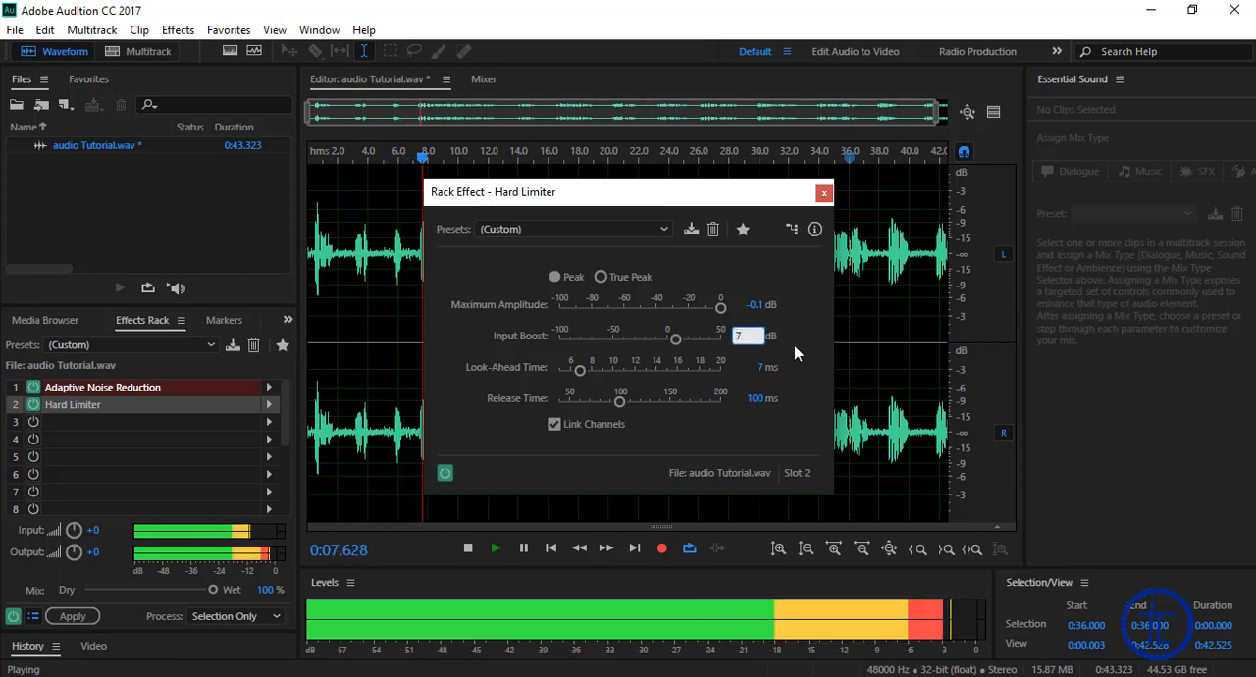
{"action": "key", "text": "Return"}
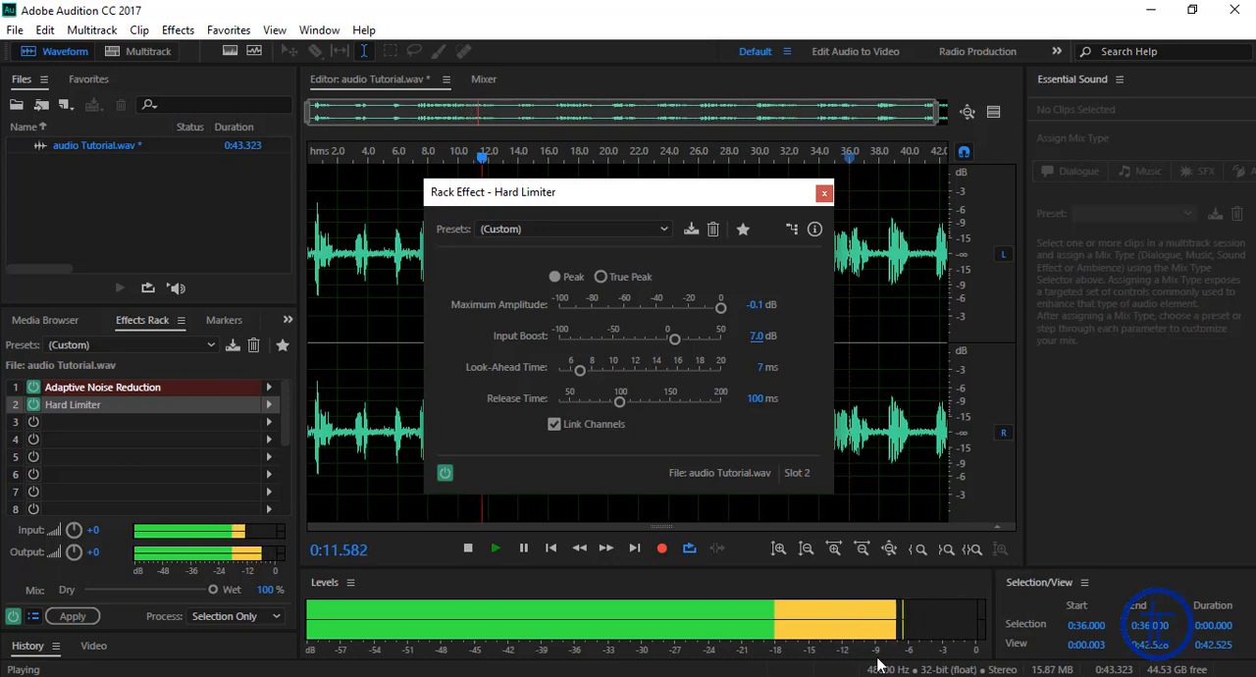
Step: Lower the computer's speaker volume to 7 and listen to the limited audio, closing the Hard Limiter settings when done
{"action": "left_click", "coordinate": [1084, 676]}
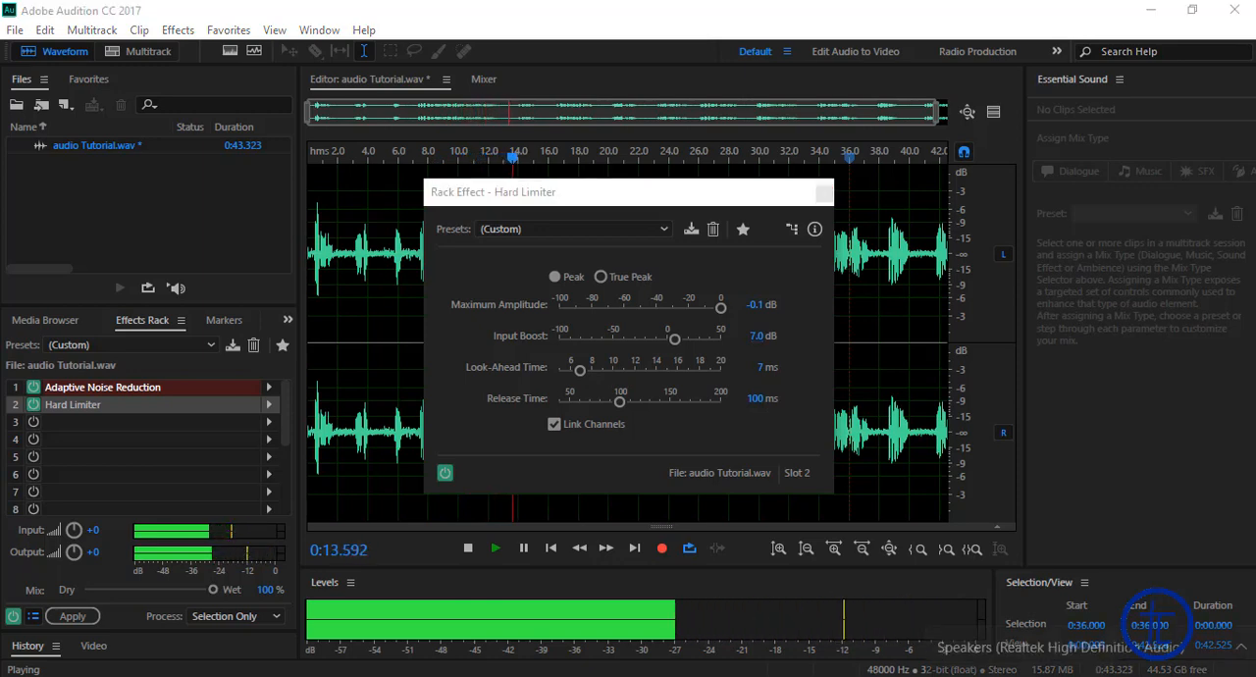
{"action": "left_click_drag", "start_coordinate": [1038, 665], "coordinate": [1005, 665]}
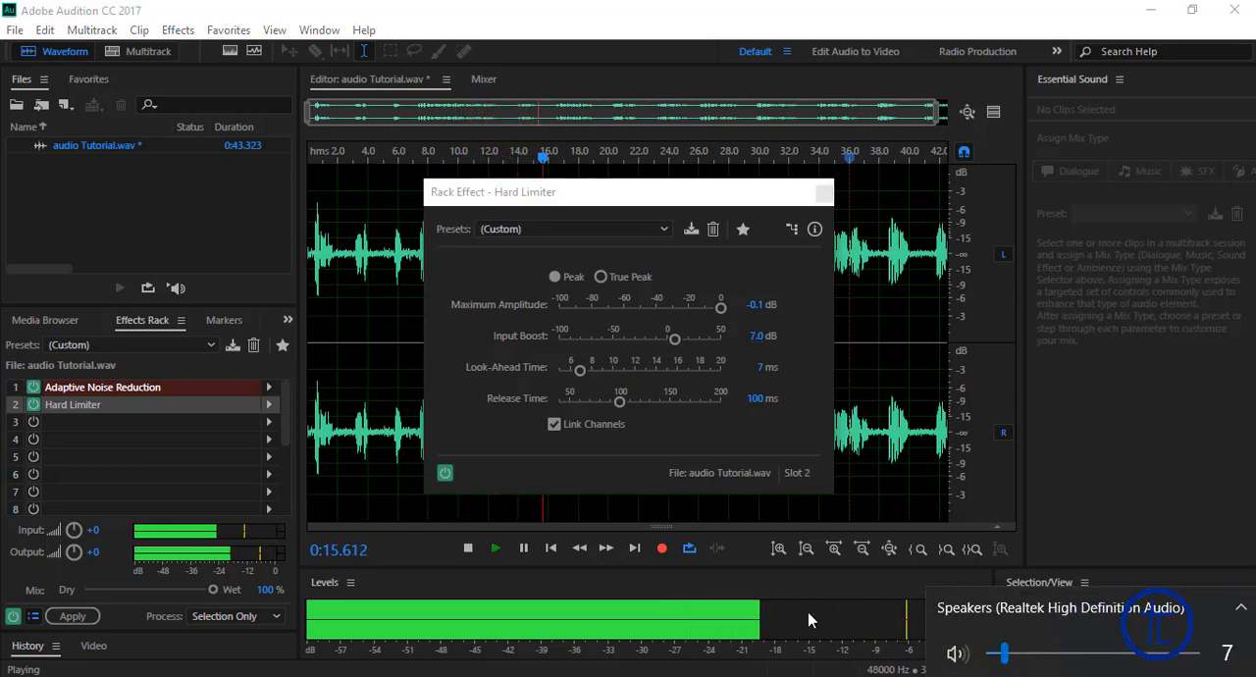
{"action": "left_click", "coordinate": [523, 547]}
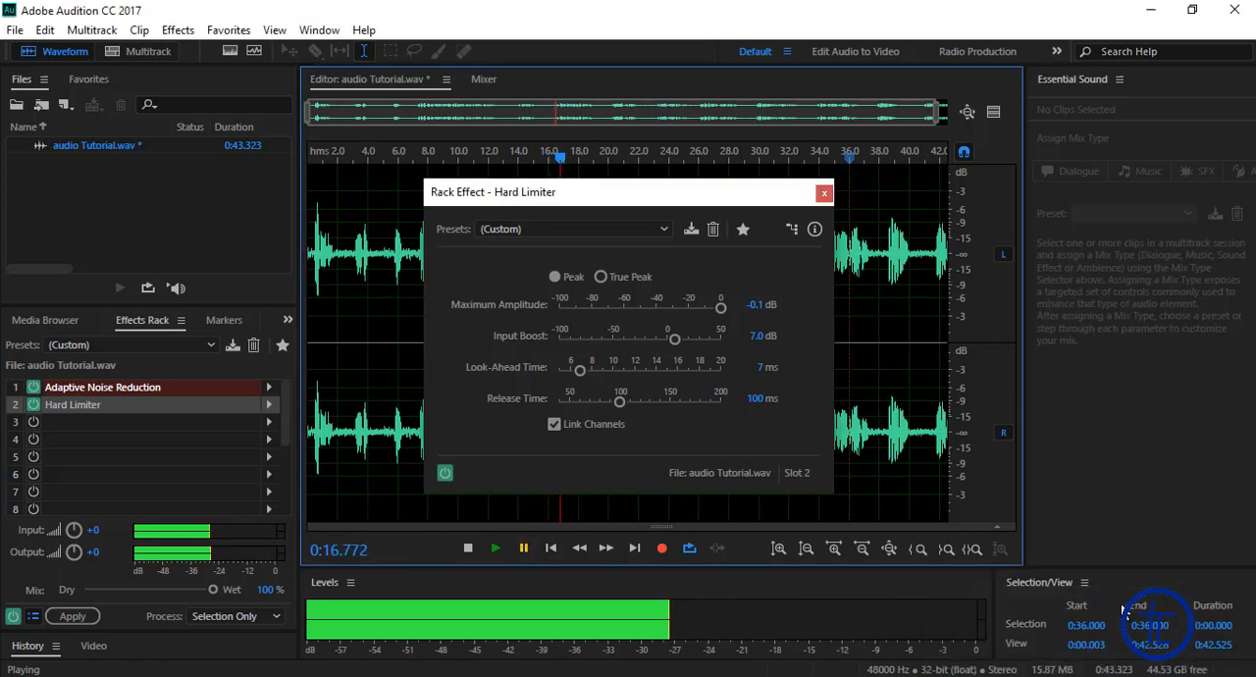
{"action": "left_click", "coordinate": [496, 549]}
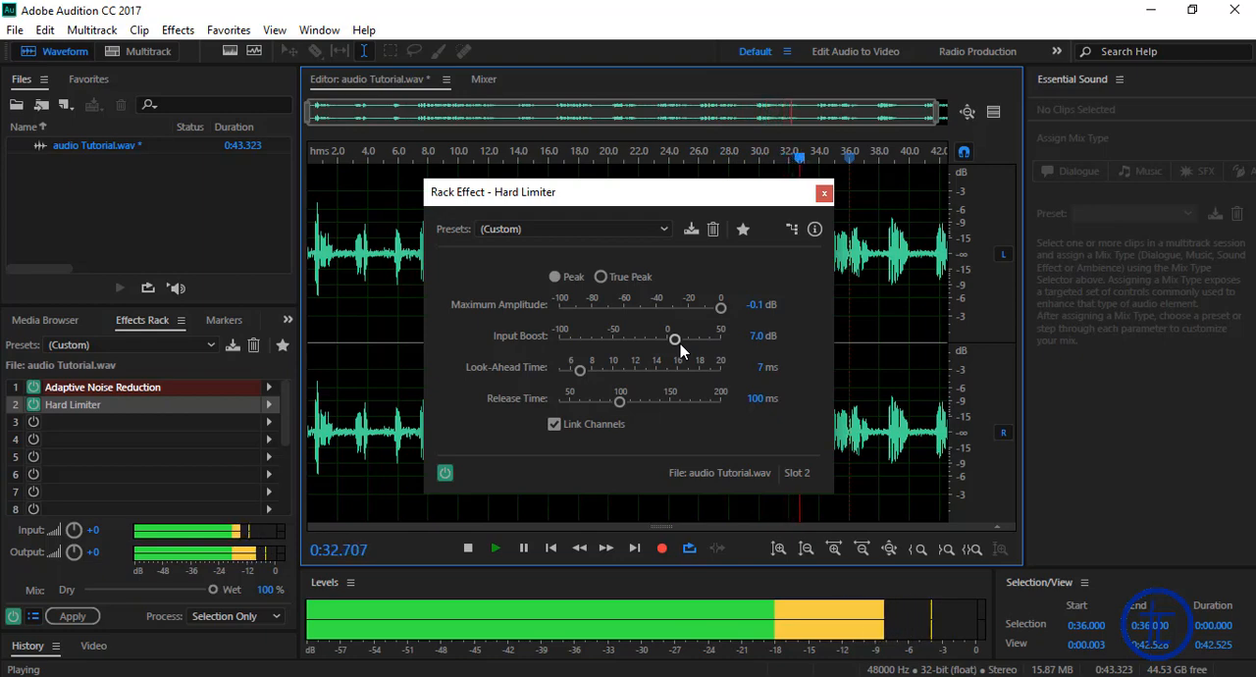
{"action": "left_click", "coordinate": [824, 193]}
Step: Add the Graphic Equalizer (10 Bands) effect to slot 3 of the Effects Rack
{"action": "left_click", "coordinate": [92, 424]}
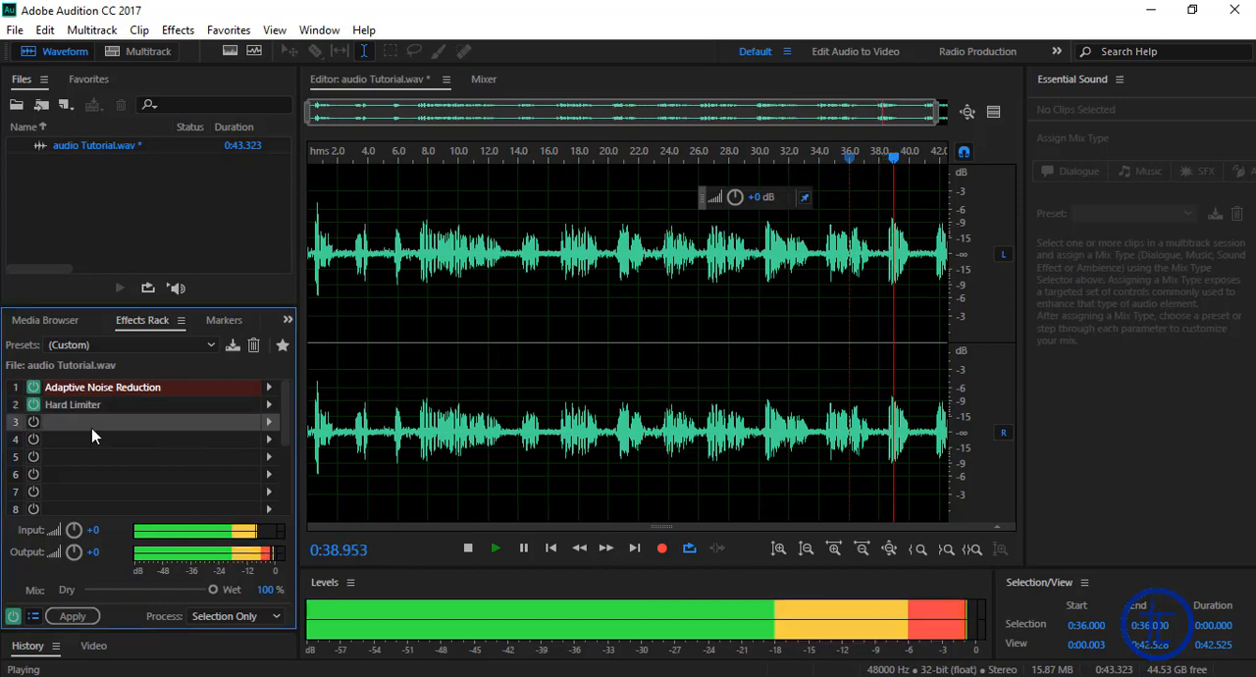
{"action": "left_click", "coordinate": [270, 422]}
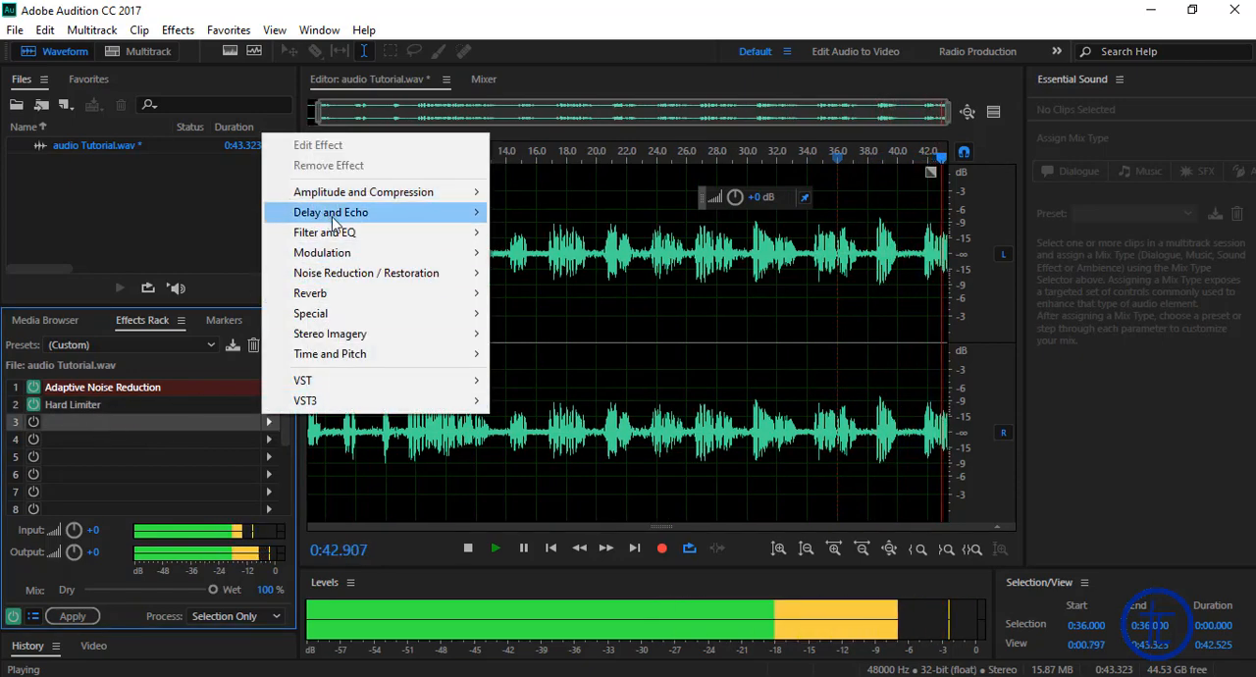
{"action": "mouse_move", "coordinate": [339, 216]}
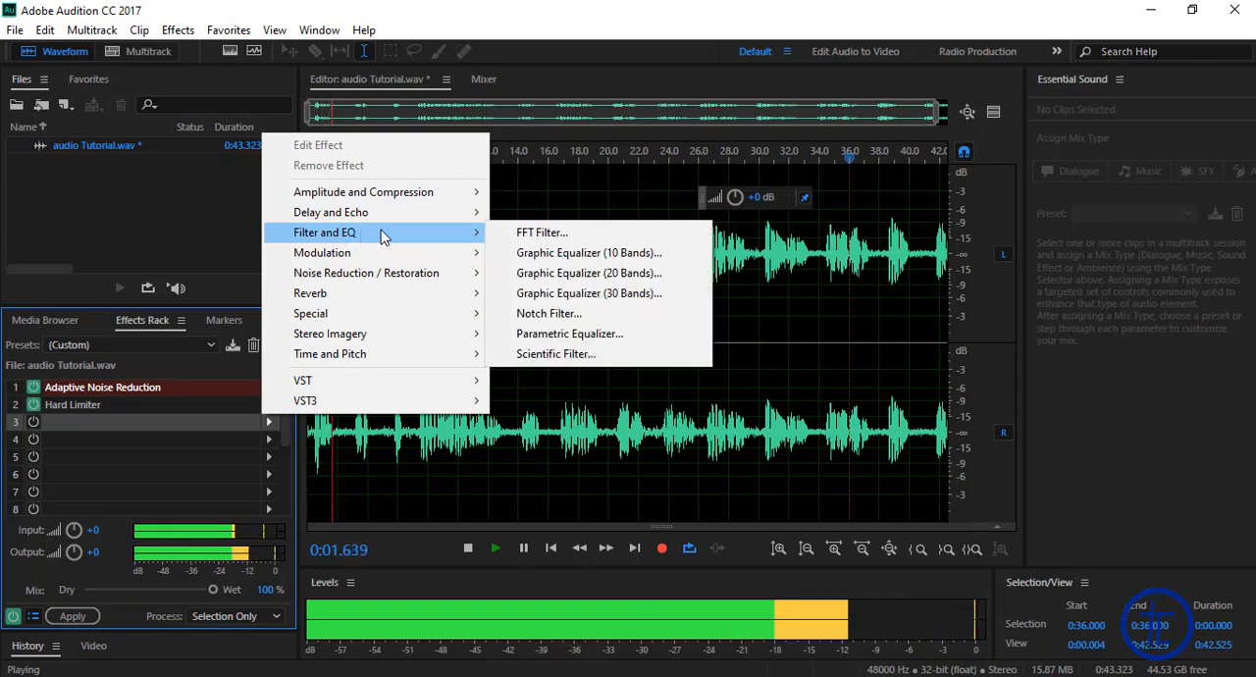
{"action": "left_click", "coordinate": [539, 252]}
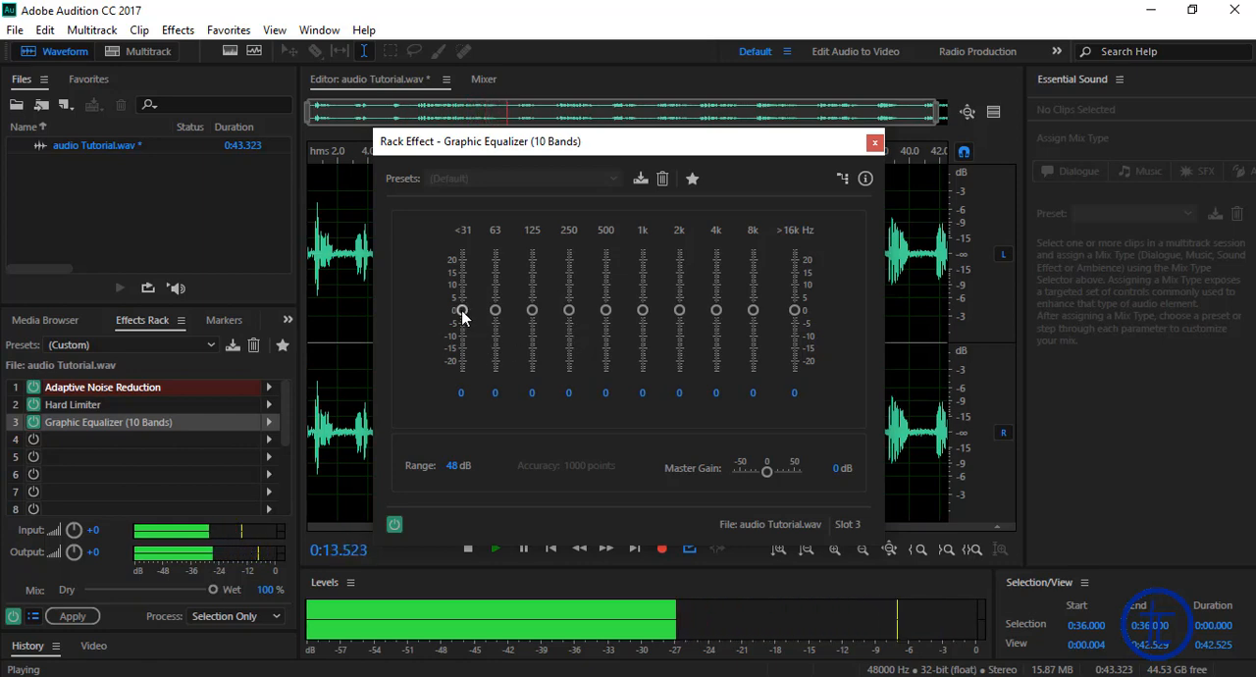
Step: Set the equalizer's <31 Hz band to 7 dB and its 63 Hz band to 3.5 dB during playback
{"action": "left_click_drag", "start_coordinate": [462, 316], "coordinate": [462, 306]}
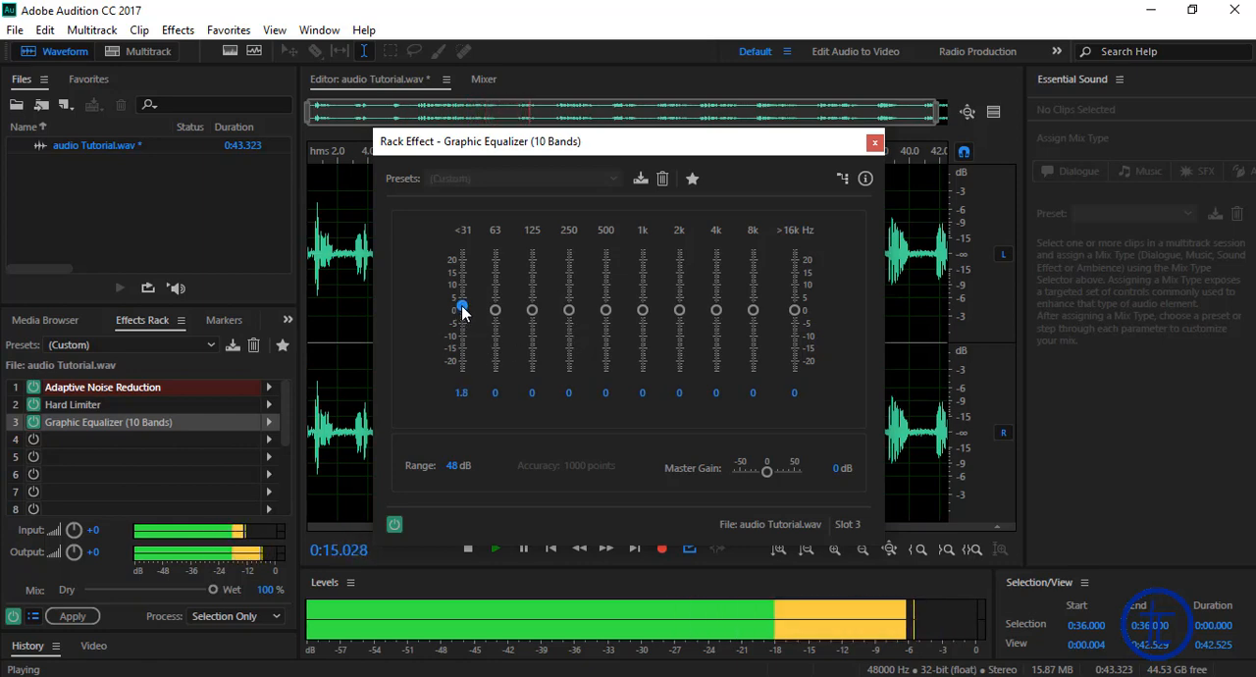
{"action": "left_click", "coordinate": [460, 392]}
{"action": "type", "text": "7"}
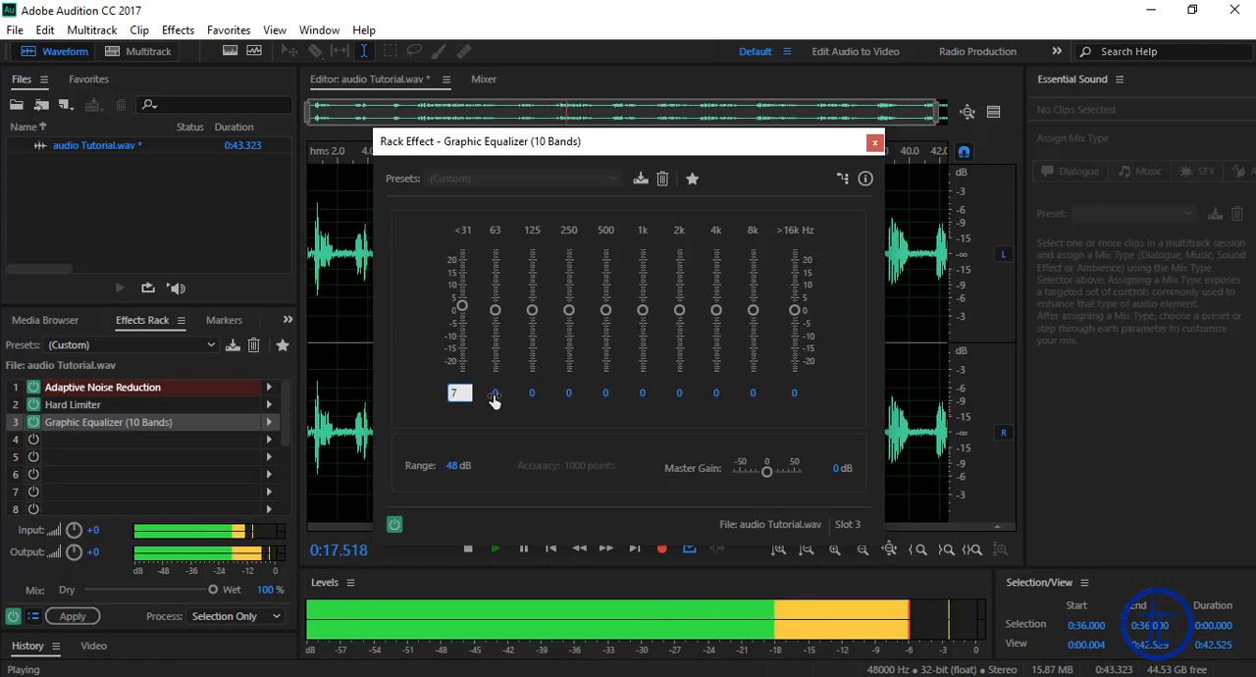
{"action": "key", "text": "Return"}
{"action": "left_click", "coordinate": [496, 396]}
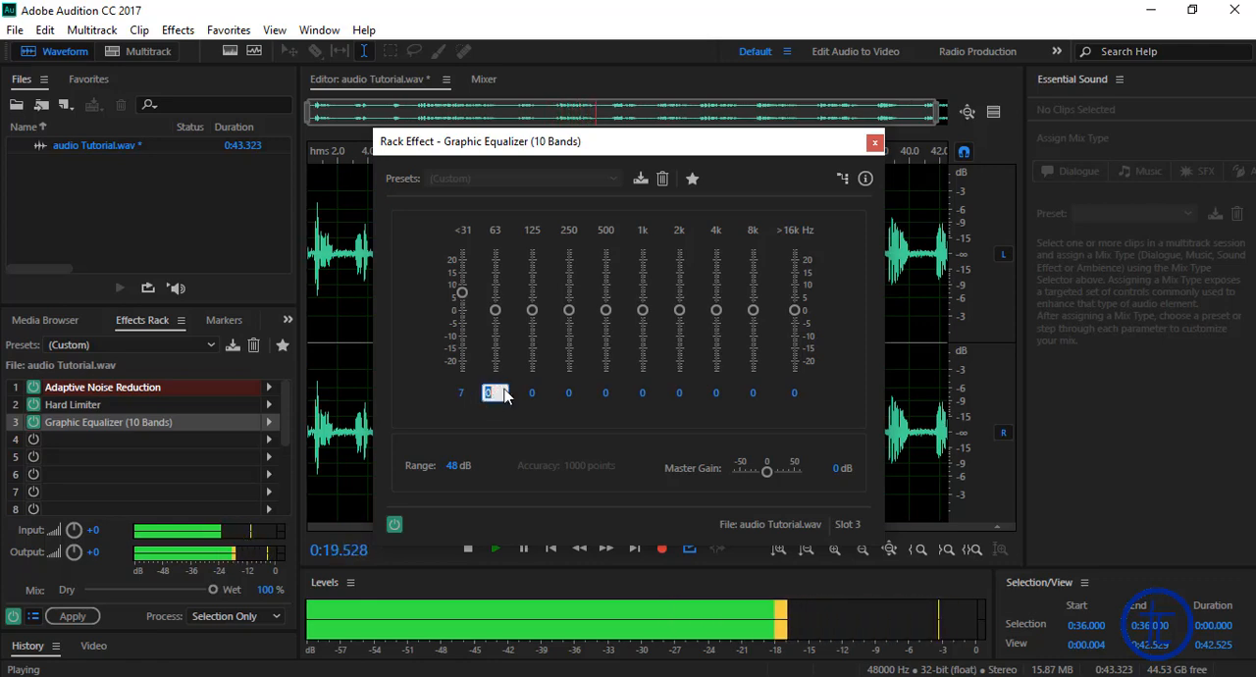
{"action": "type", "text": "3"}
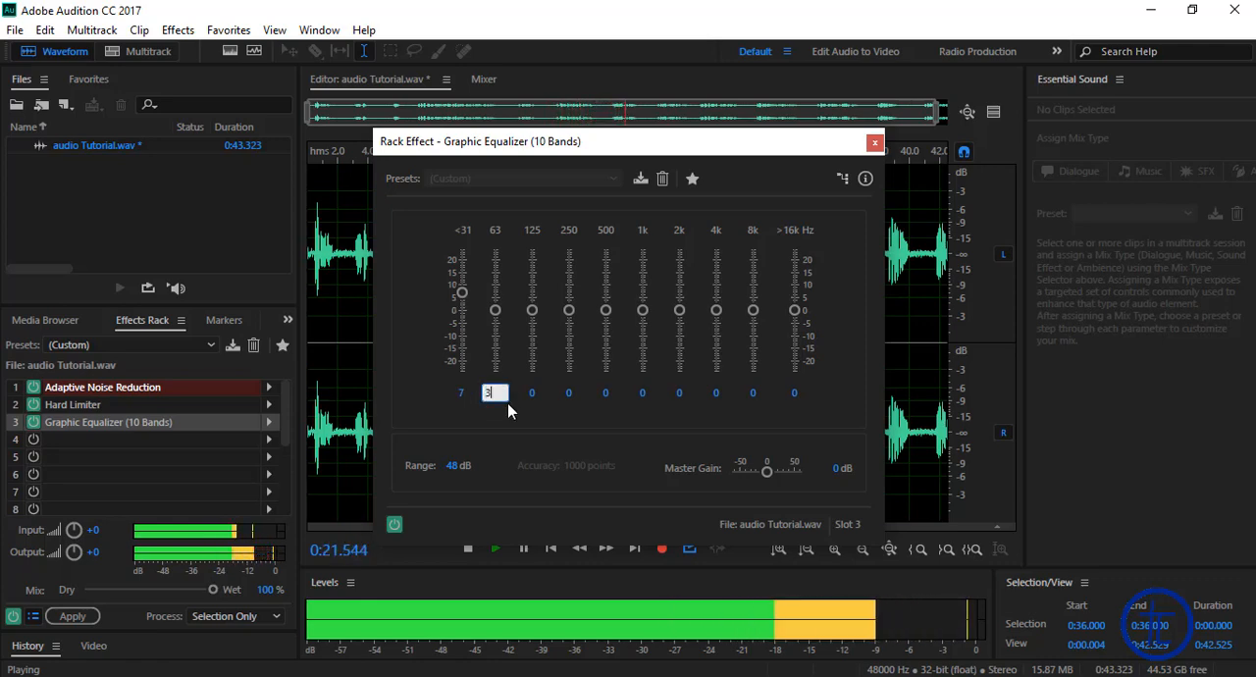
{"action": "type", "text": ".5"}
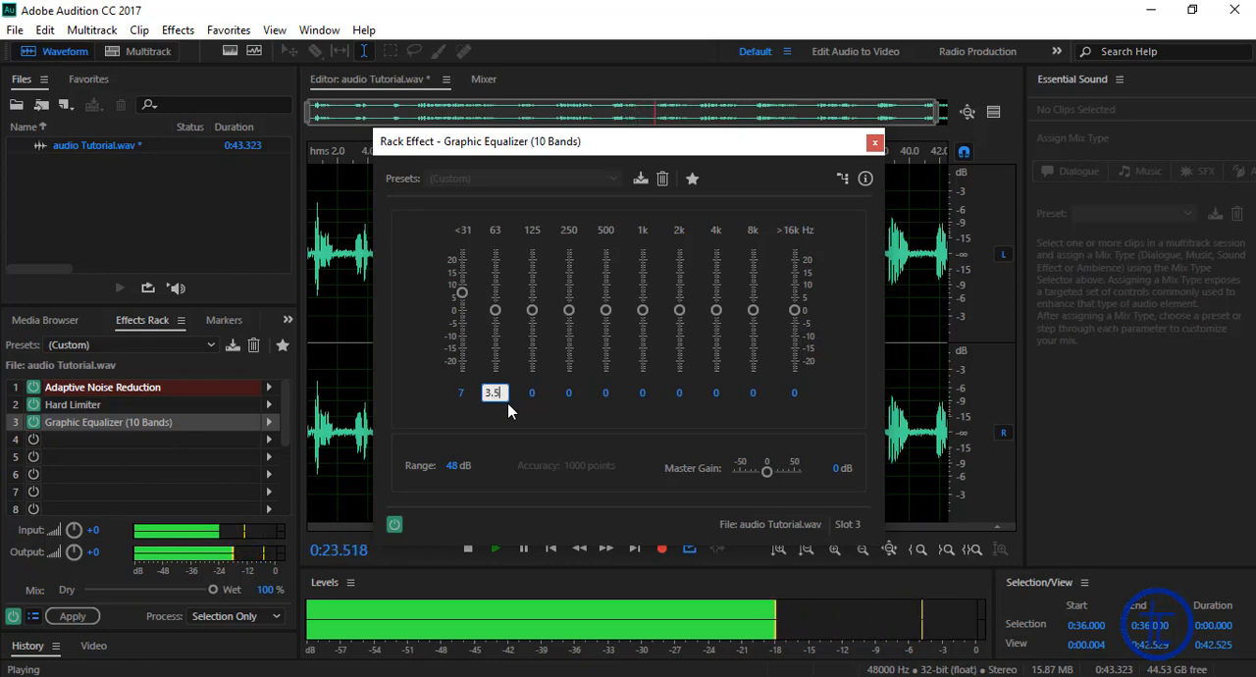
{"action": "key", "text": "Return"}
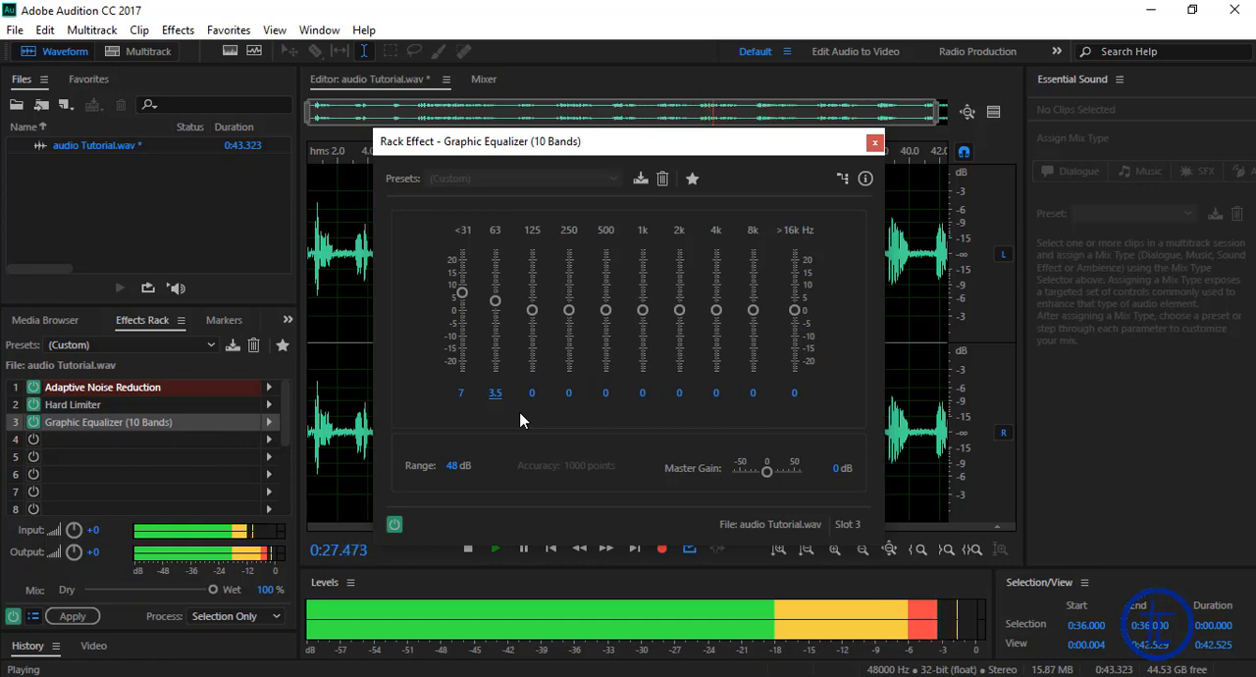
Step: Adjust the <31 Hz band to about 5.1 dB and the 63 Hz band to about 2.6 dB, closing the equalizer when done
{"action": "left_click_drag", "start_coordinate": [462, 294], "coordinate": [470, 302]}
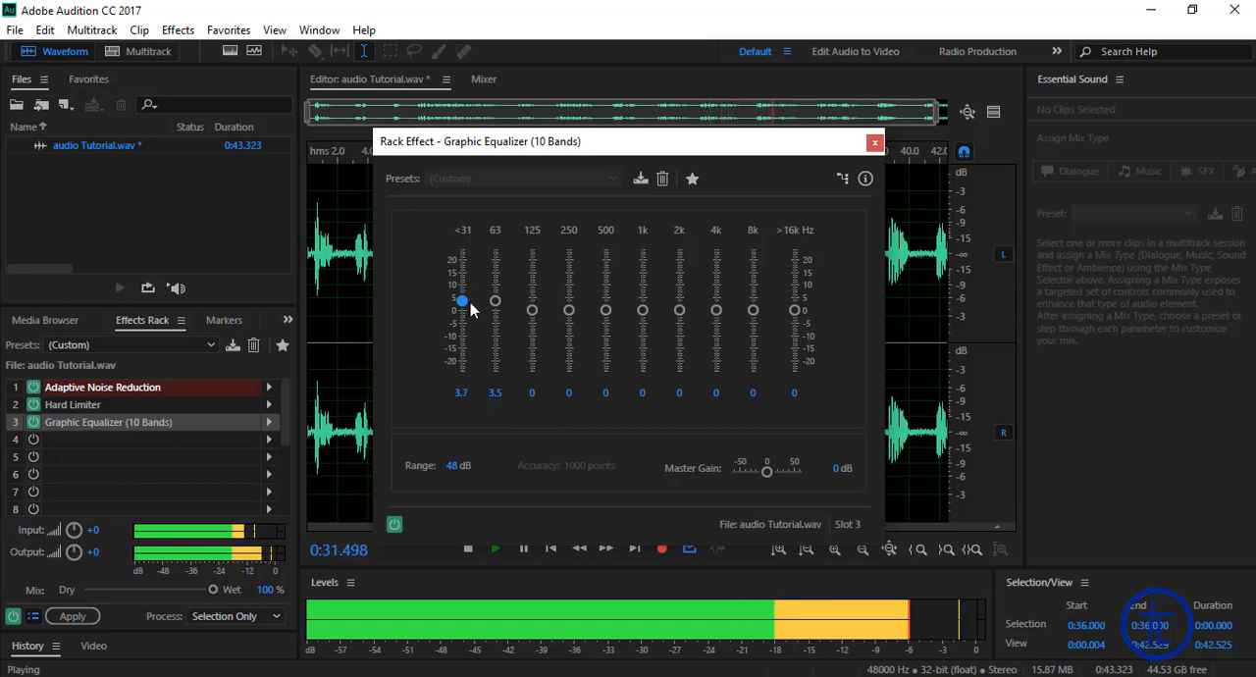
{"action": "left_click_drag", "start_coordinate": [495, 304], "coordinate": [502, 244]}
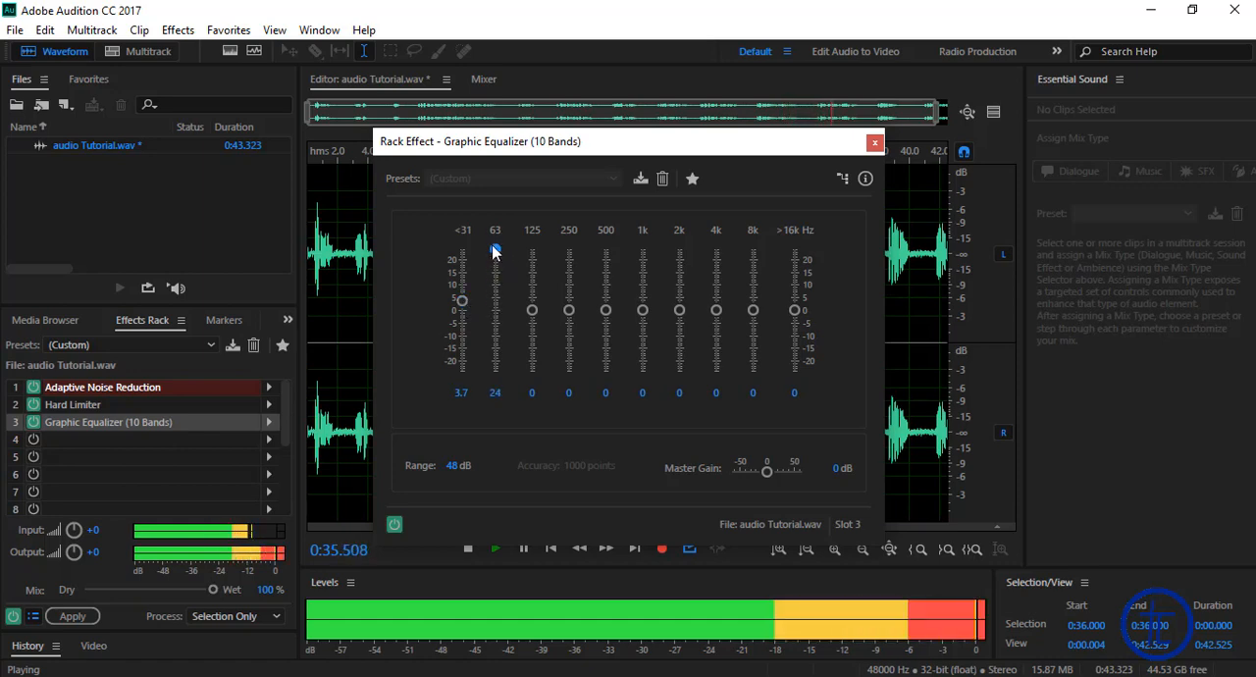
{"action": "left_click_drag", "start_coordinate": [500, 285], "coordinate": [471, 300]}
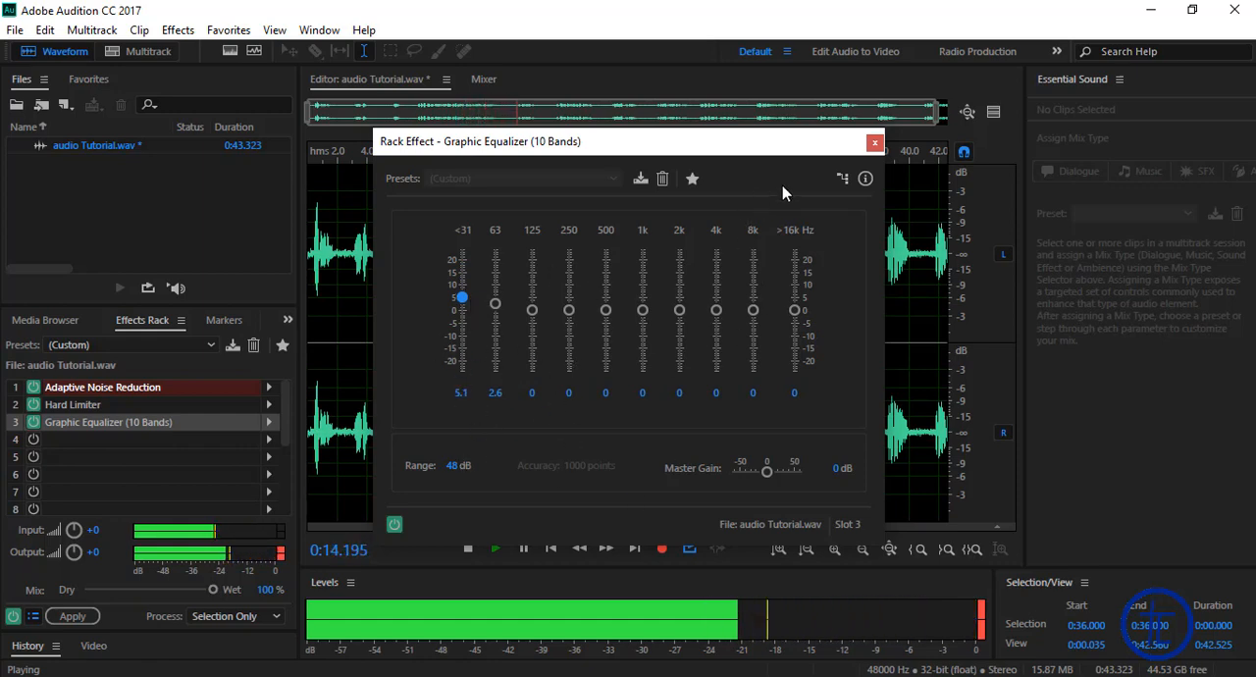
{"action": "left_click", "coordinate": [874, 143]}
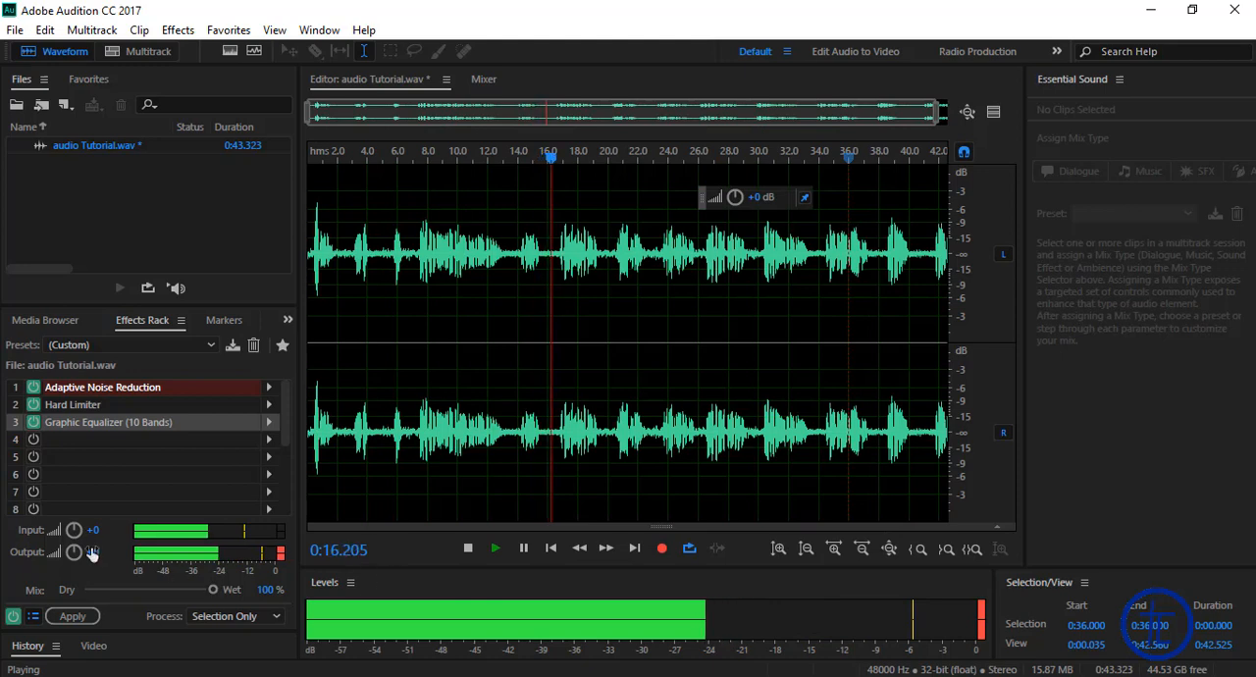
Step: Compare the recording with all rack effects switched off and back on during playback, pausing when done
{"action": "left_click", "coordinate": [526, 549]}
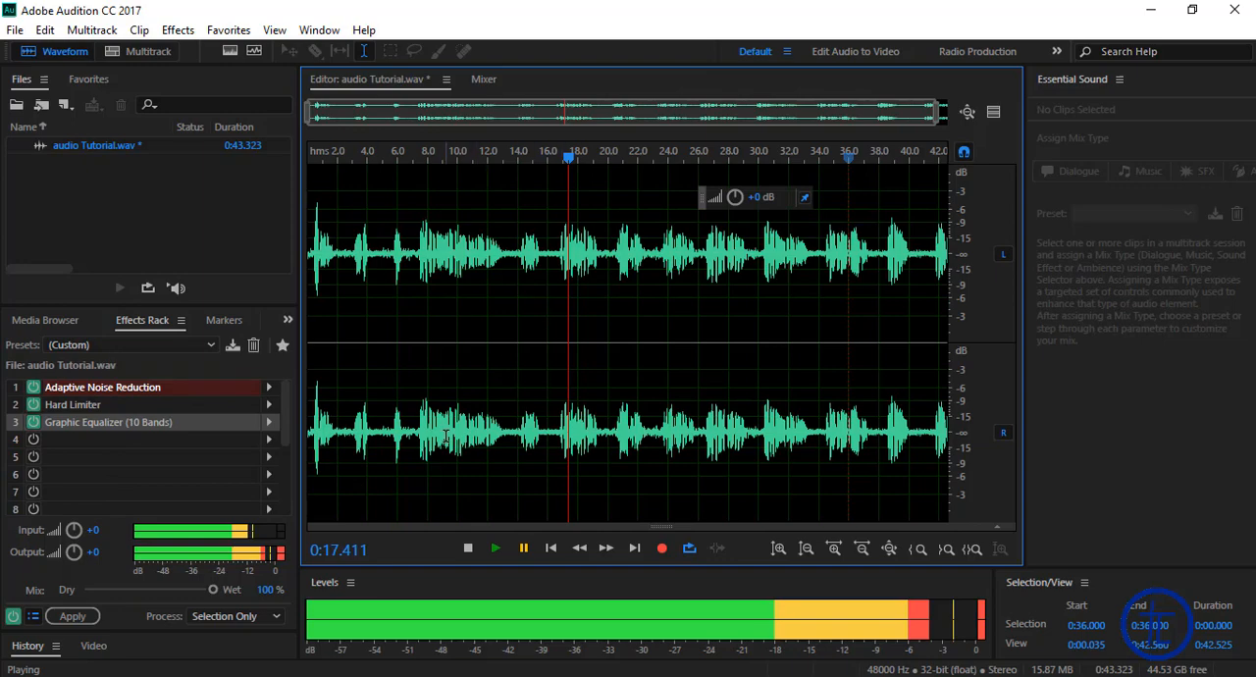
{"action": "left_click", "coordinate": [13, 618]}
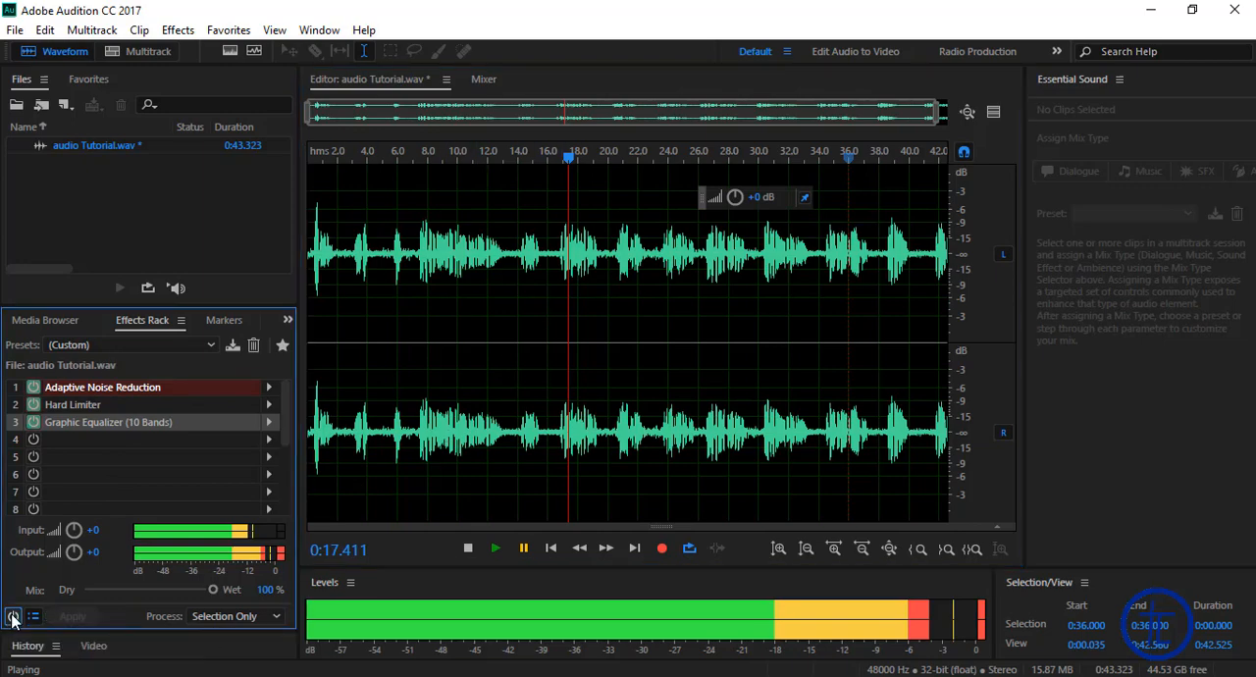
{"action": "left_click", "coordinate": [495, 549]}
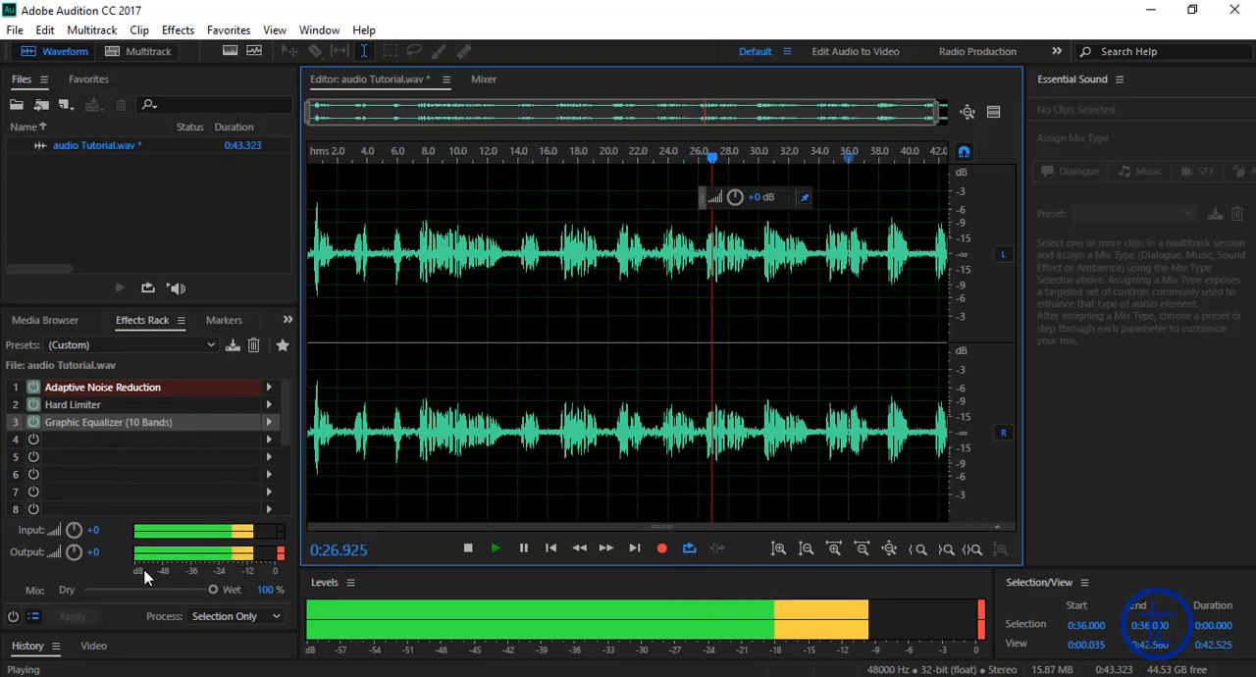
{"action": "left_click", "coordinate": [12, 618]}
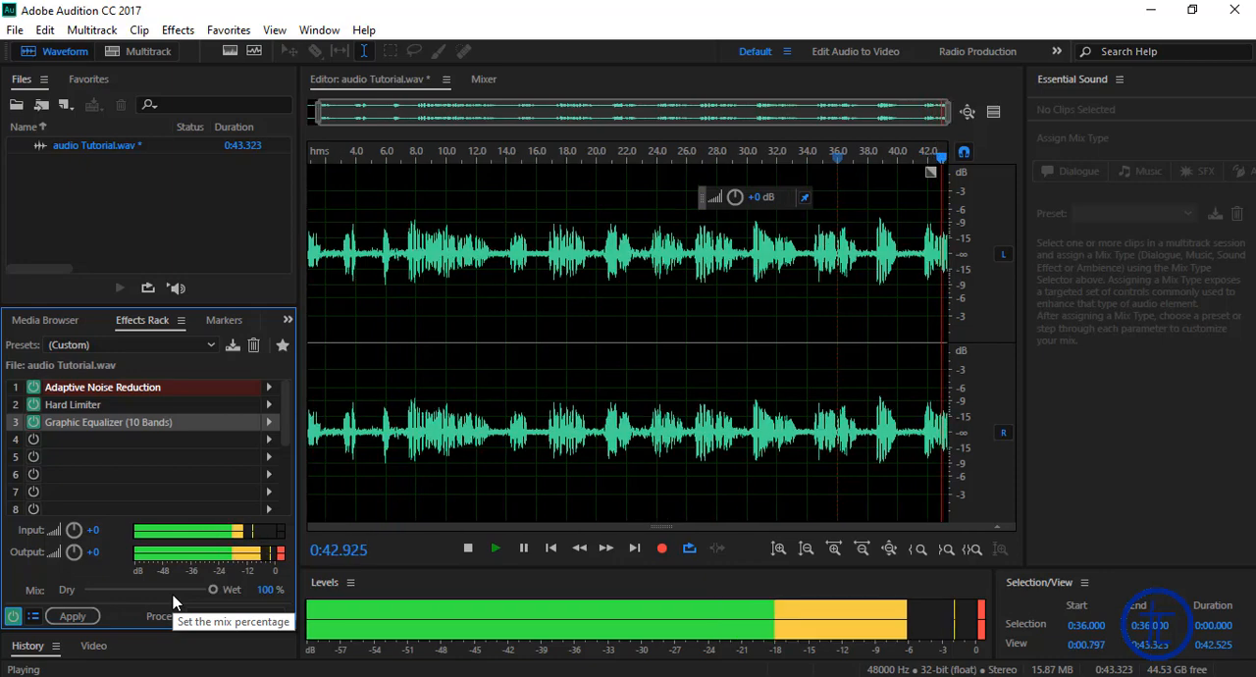
{"action": "left_click", "coordinate": [525, 548]}
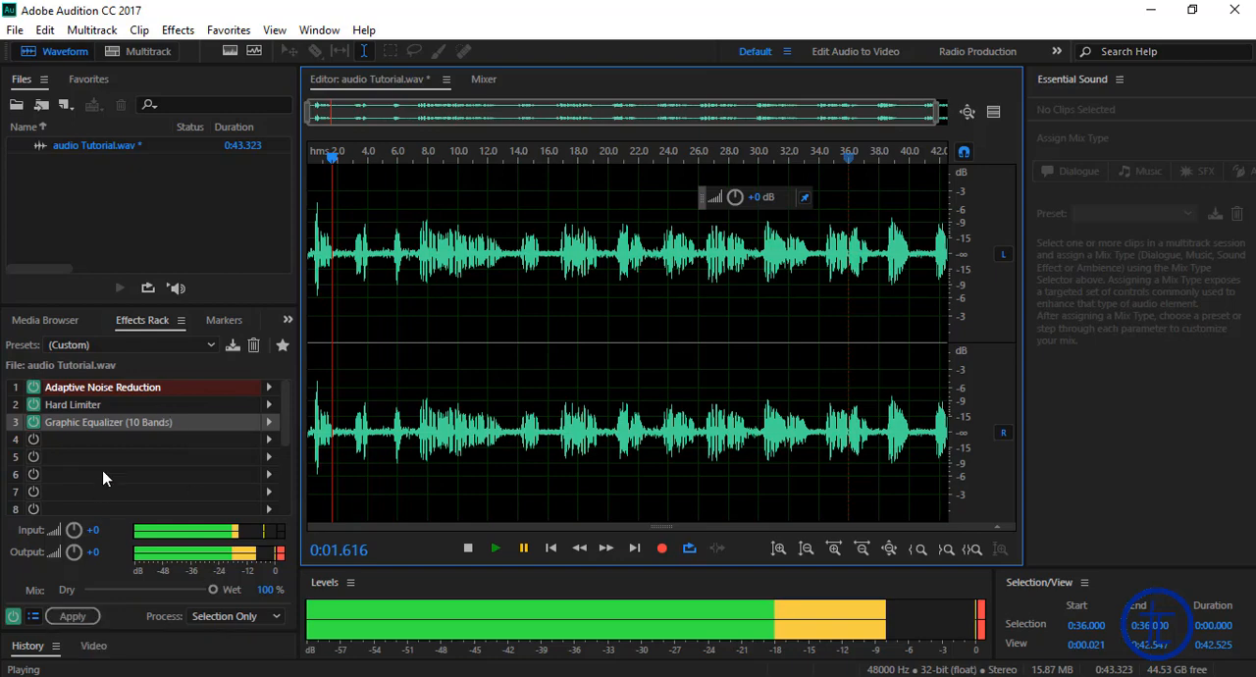
Step: Apply the whole Effects Rack to the recording and clear the waveform selection
{"action": "left_click", "coordinate": [82, 439]}
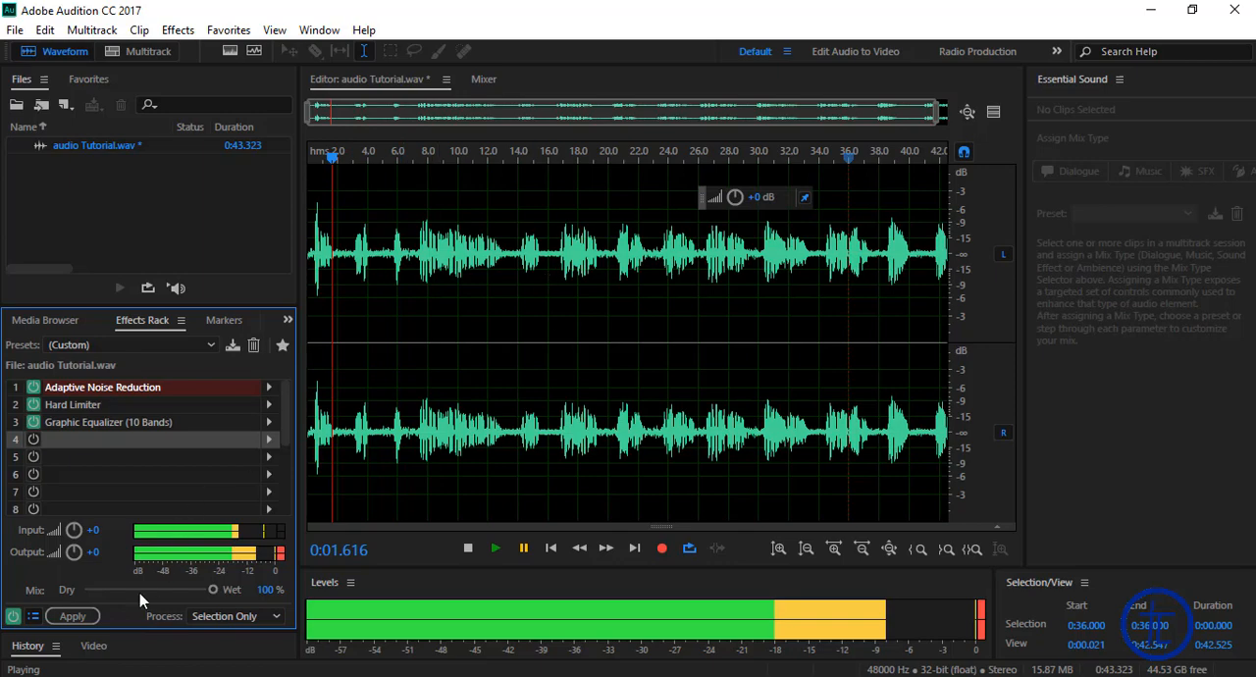
{"action": "left_click", "coordinate": [74, 616]}
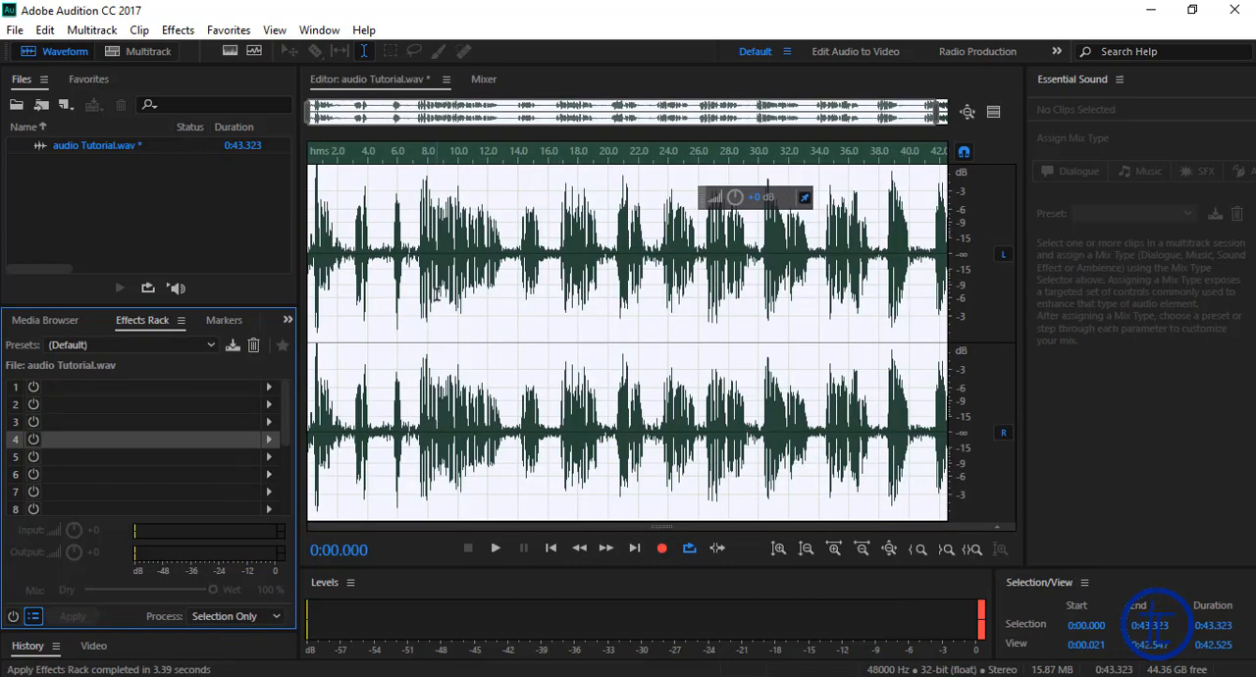
{"action": "left_click", "coordinate": [440, 241]}
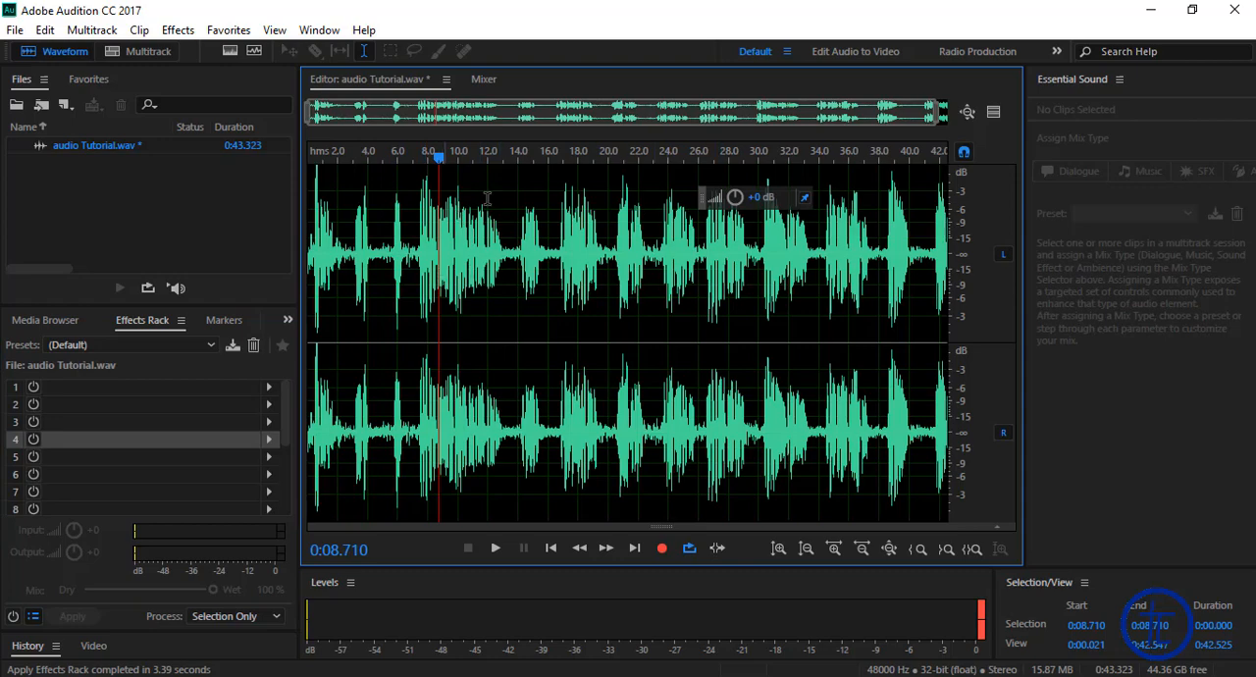
Step: Play a short part of the processed recording from about 0:10.5 and pause it
{"action": "left_click", "coordinate": [467, 245]}
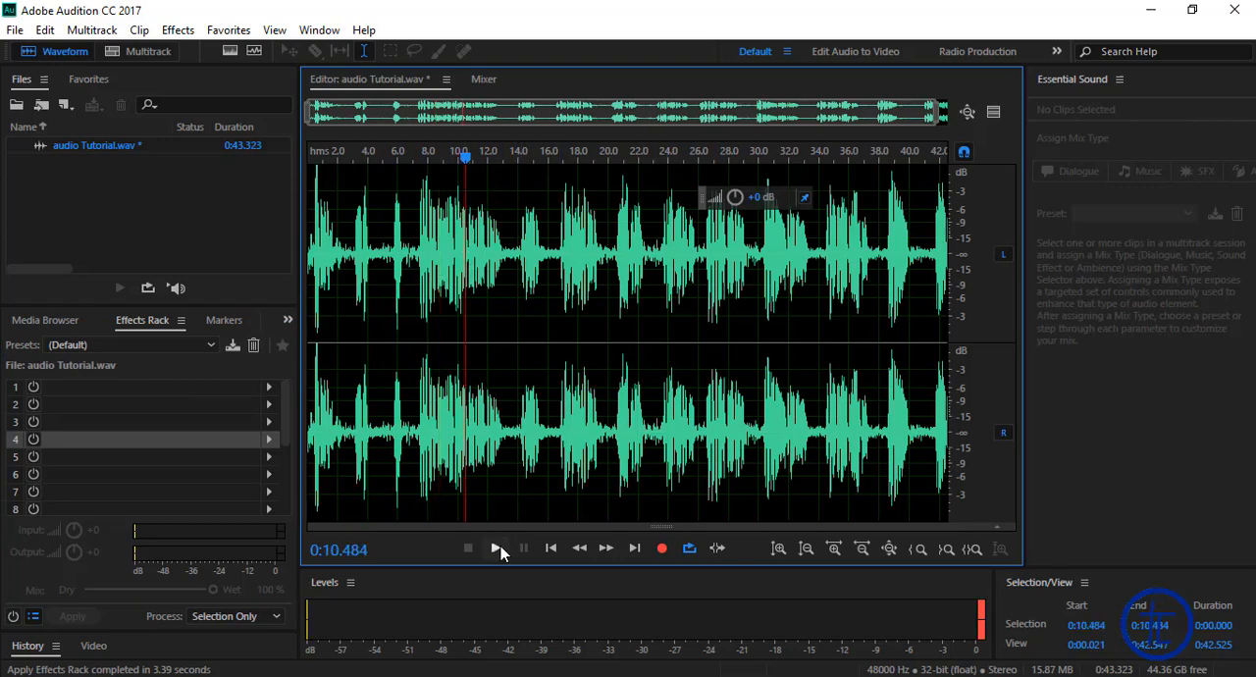
{"action": "left_click", "coordinate": [497, 547]}
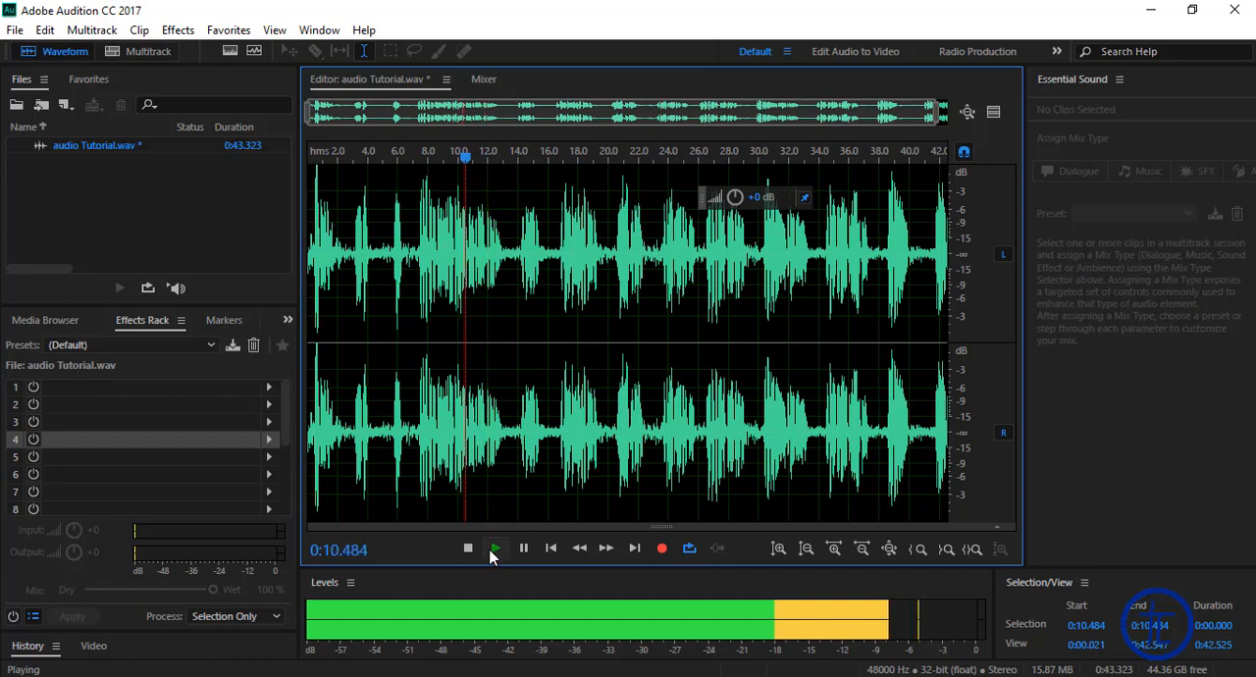
{"action": "left_click", "coordinate": [523, 548]}
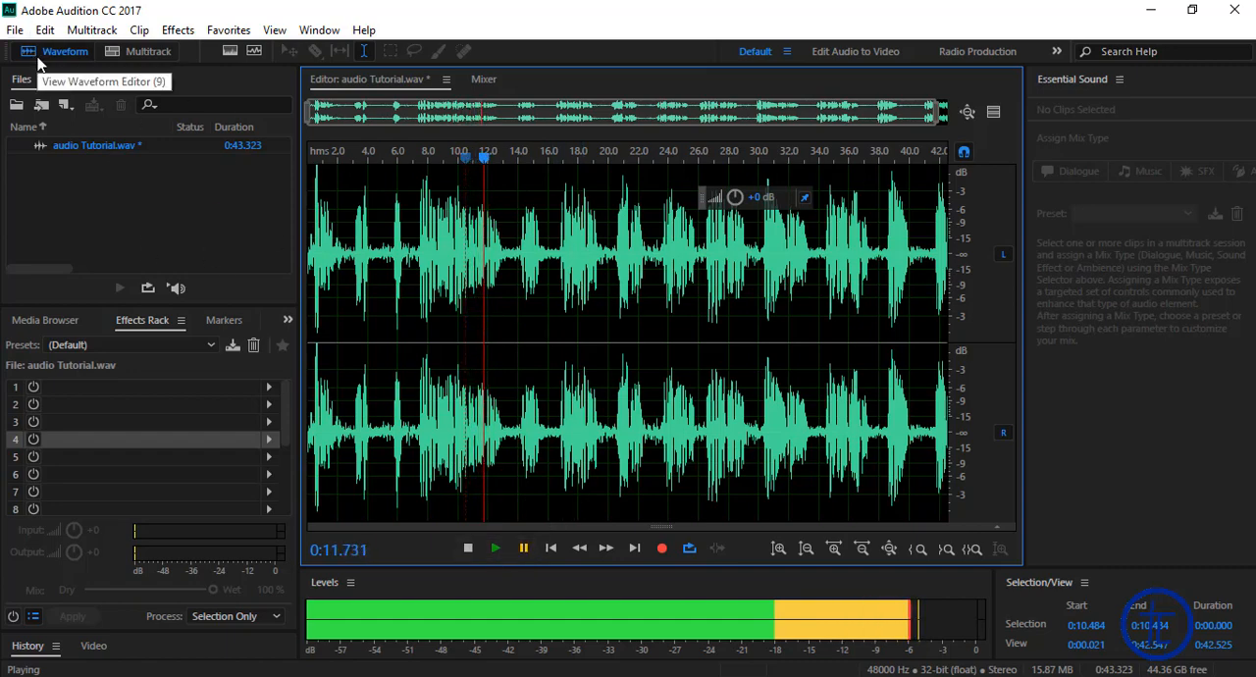
Step: Start saving the recording as a new file and browse to the Desktop as its location
{"action": "left_click", "coordinate": [15, 29]}
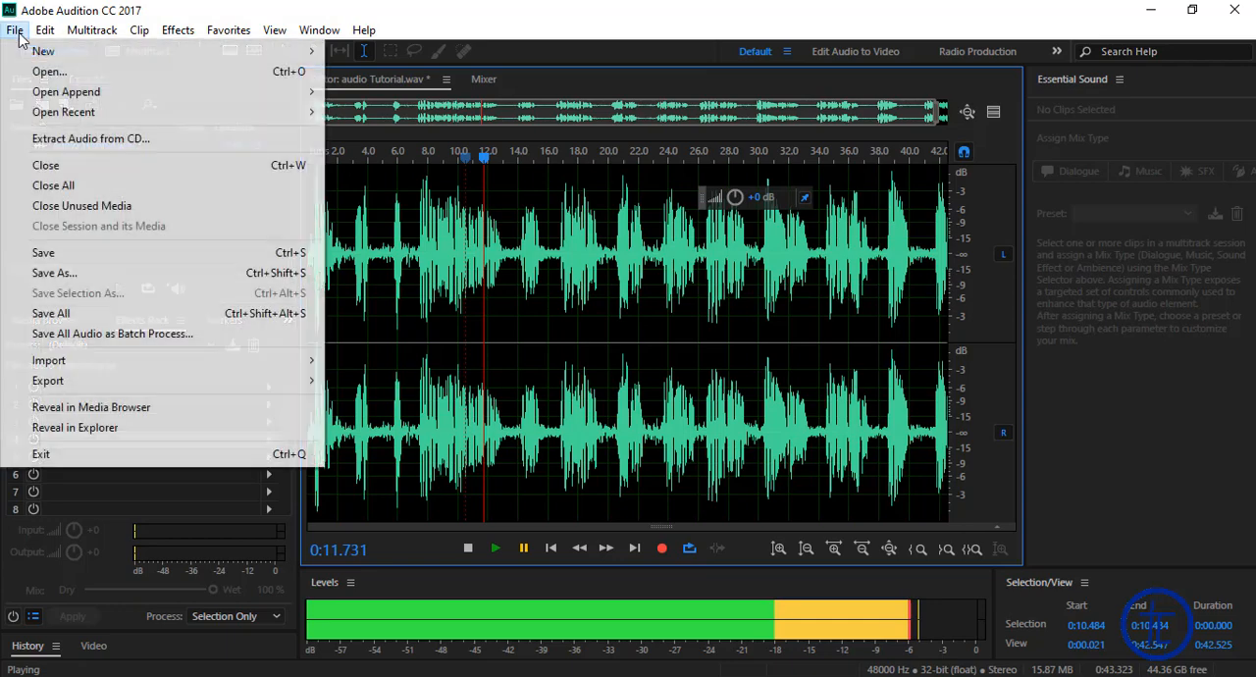
{"action": "left_click", "coordinate": [87, 281]}
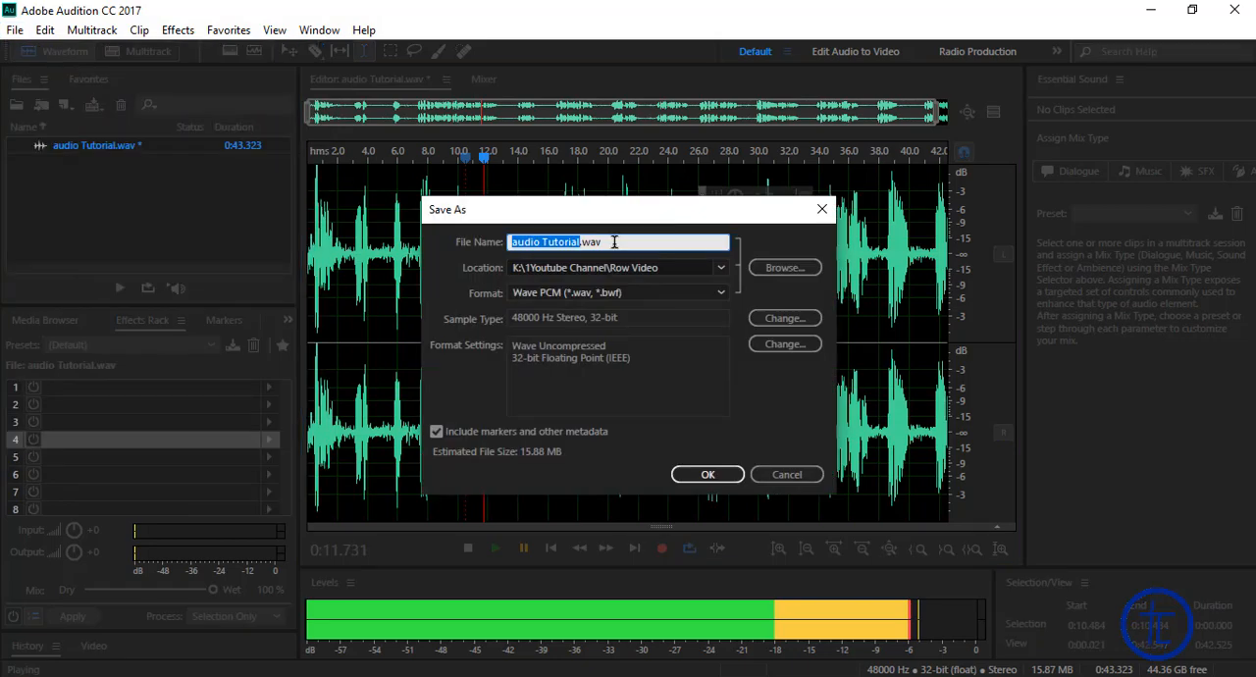
{"action": "left_click", "coordinate": [615, 241]}
{"action": "left_click", "coordinate": [782, 268]}
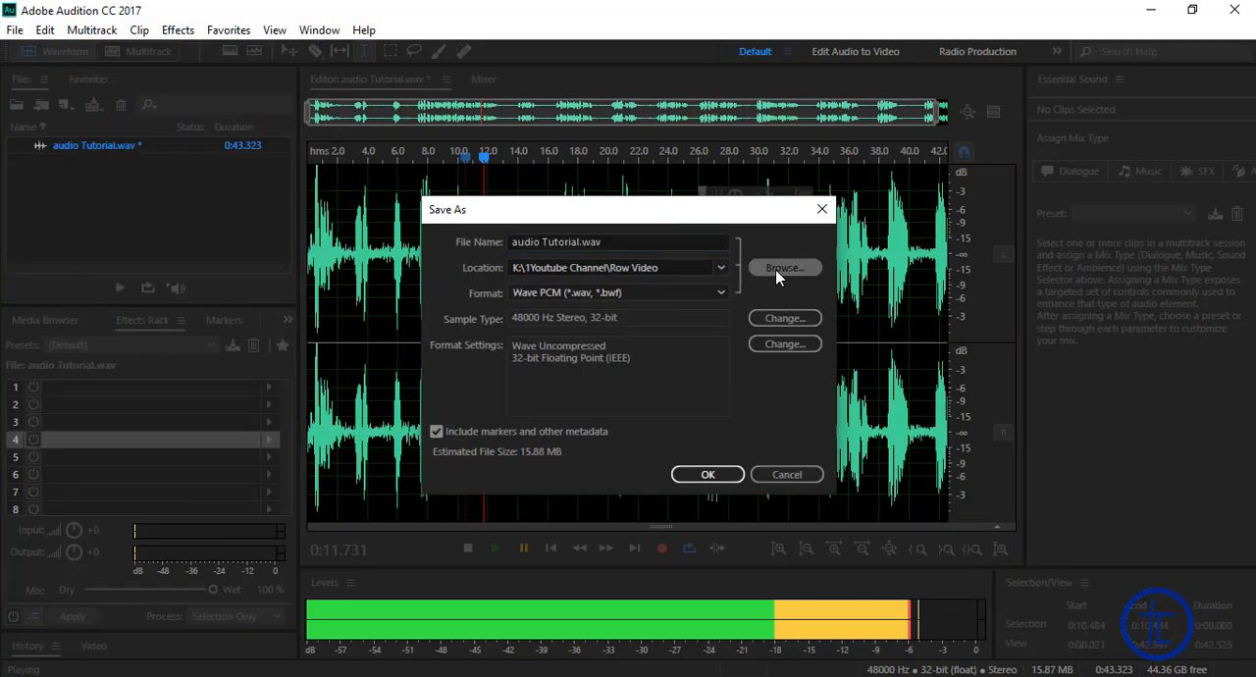
{"action": "scroll", "coordinate": [92, 258], "scroll_direction": "down", "scroll_amount": 3}
{"action": "left_click", "coordinate": [75, 293]}
Step: Create a folder named Tutorial on the Desktop and open it as the save location
{"action": "right_click", "coordinate": [253, 282]}
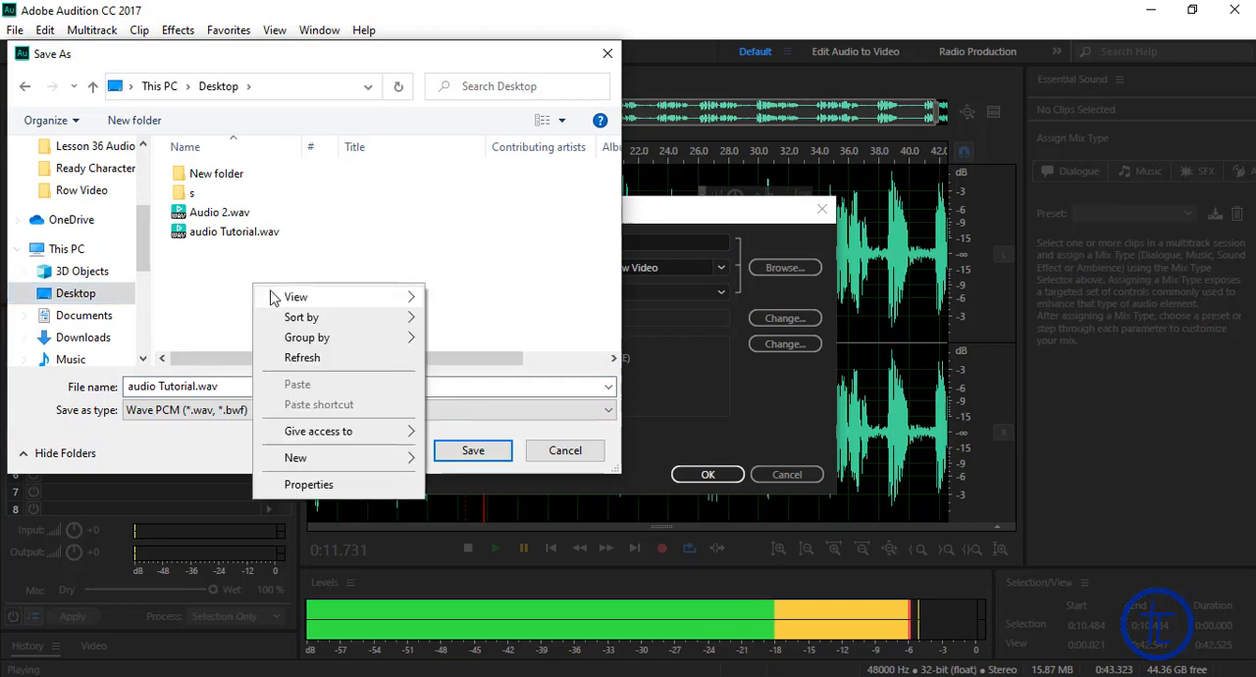
{"action": "mouse_move", "coordinate": [304, 454]}
{"action": "left_click", "coordinate": [454, 458]}
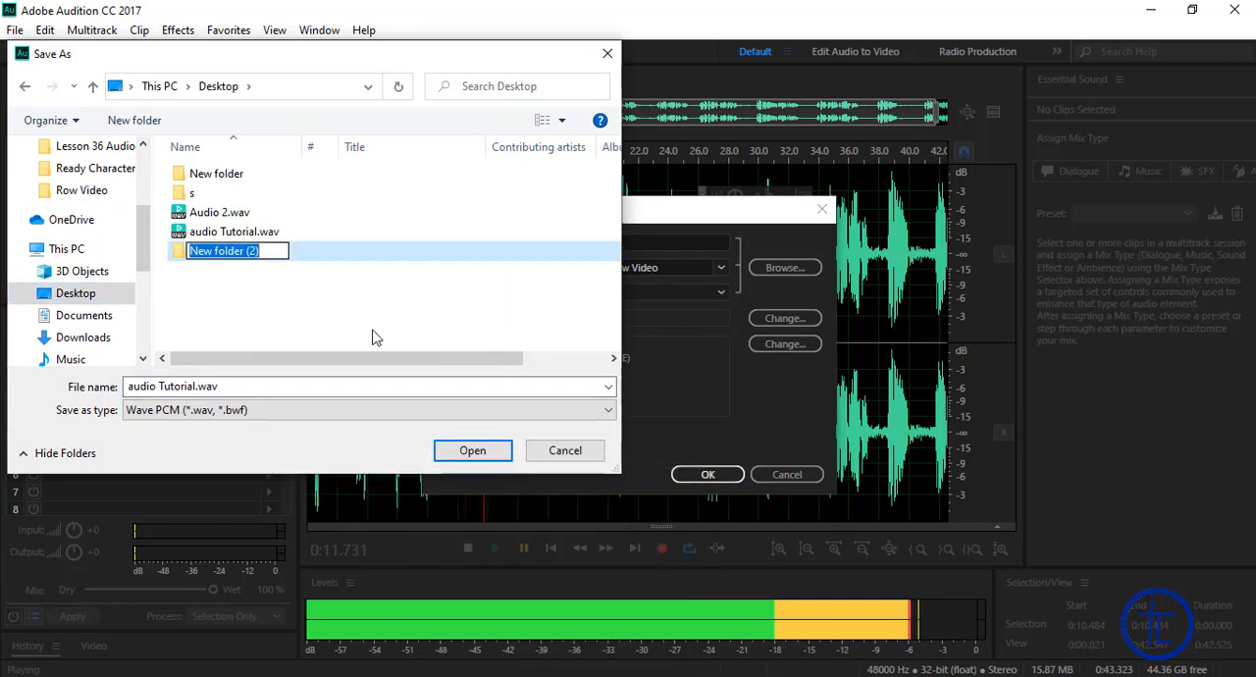
{"action": "type", "text": "Tutorial"}
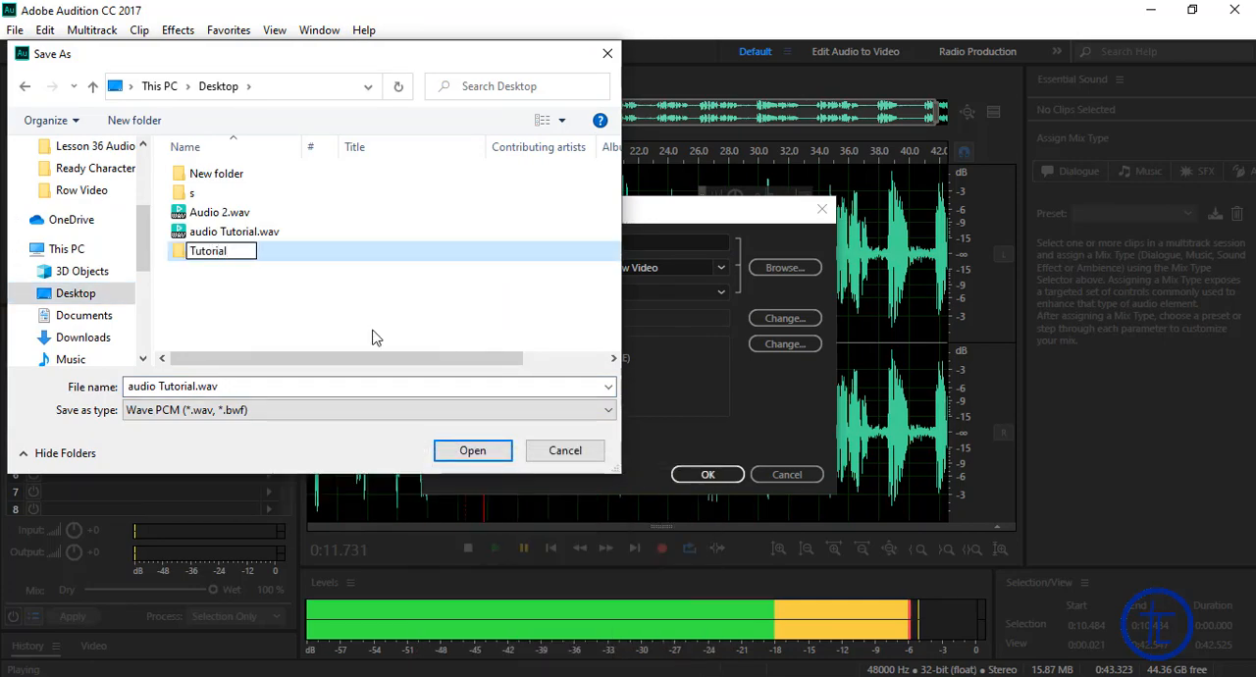
{"action": "key", "text": "Return"}
{"action": "key", "text": "Return"}
Step: Save the recording in the Tutorial folder as "1 Audio" in Wave PCM format
{"action": "type", "text": "1"}
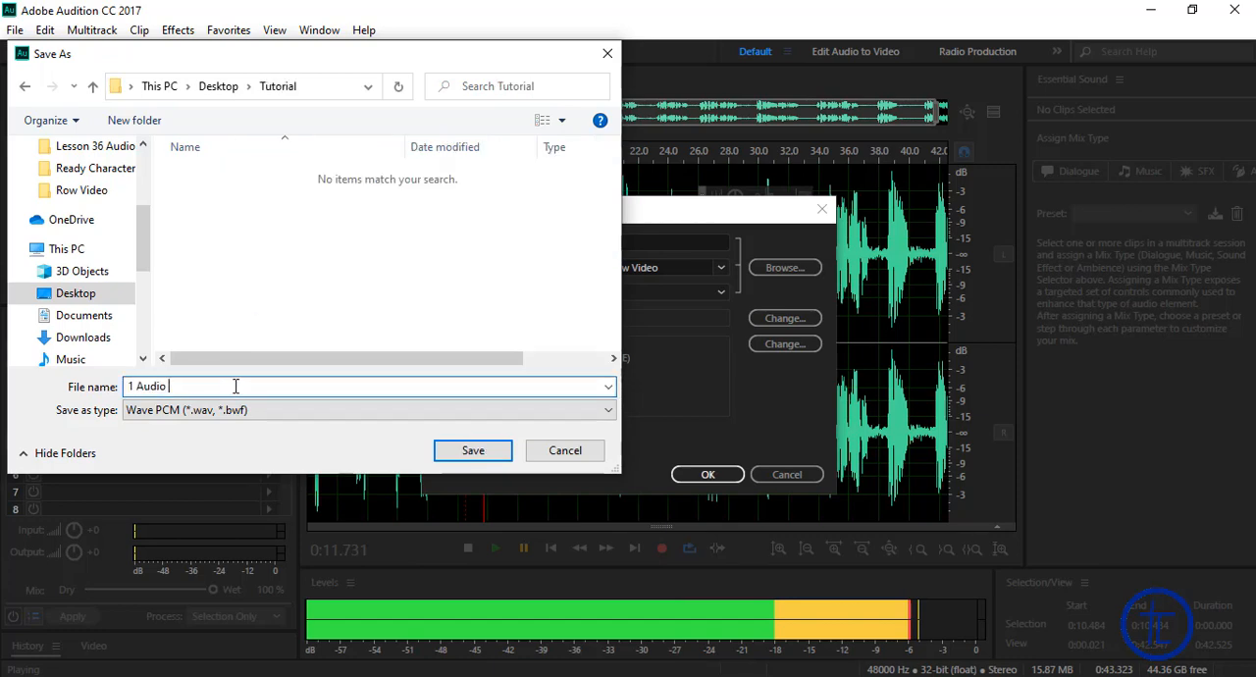
{"action": "type", "text": " Audio"}
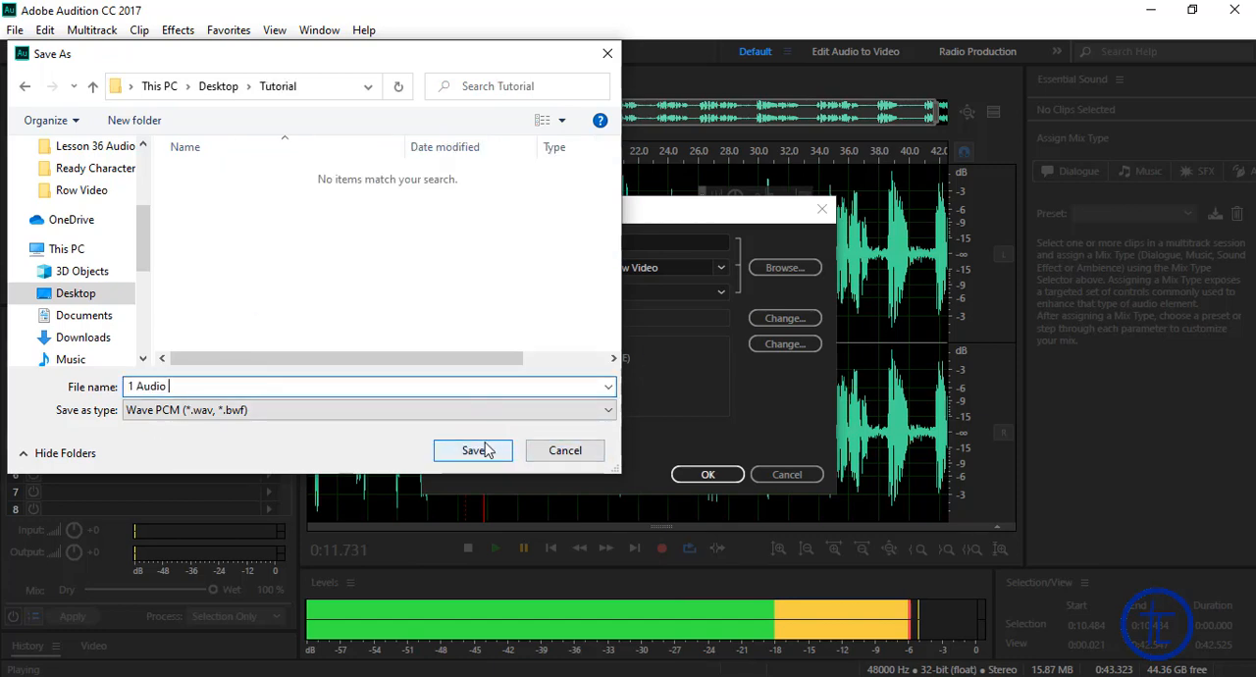
{"action": "left_click", "coordinate": [255, 411]}
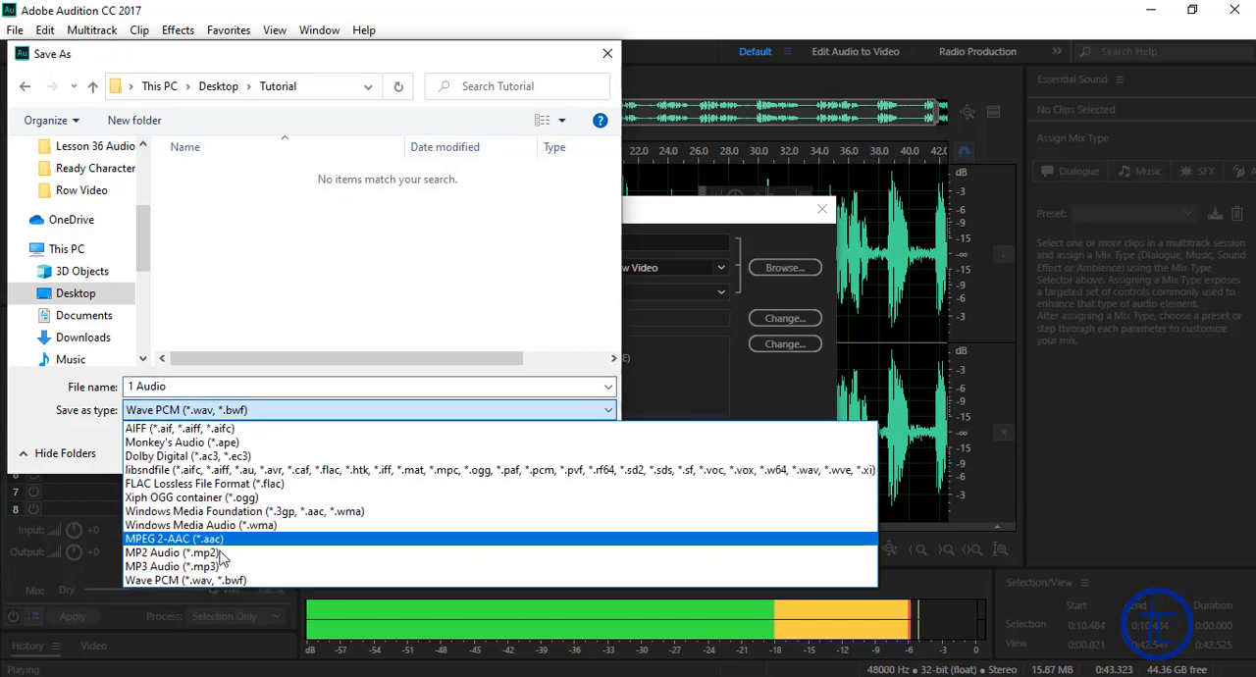
{"action": "left_click", "coordinate": [235, 581]}
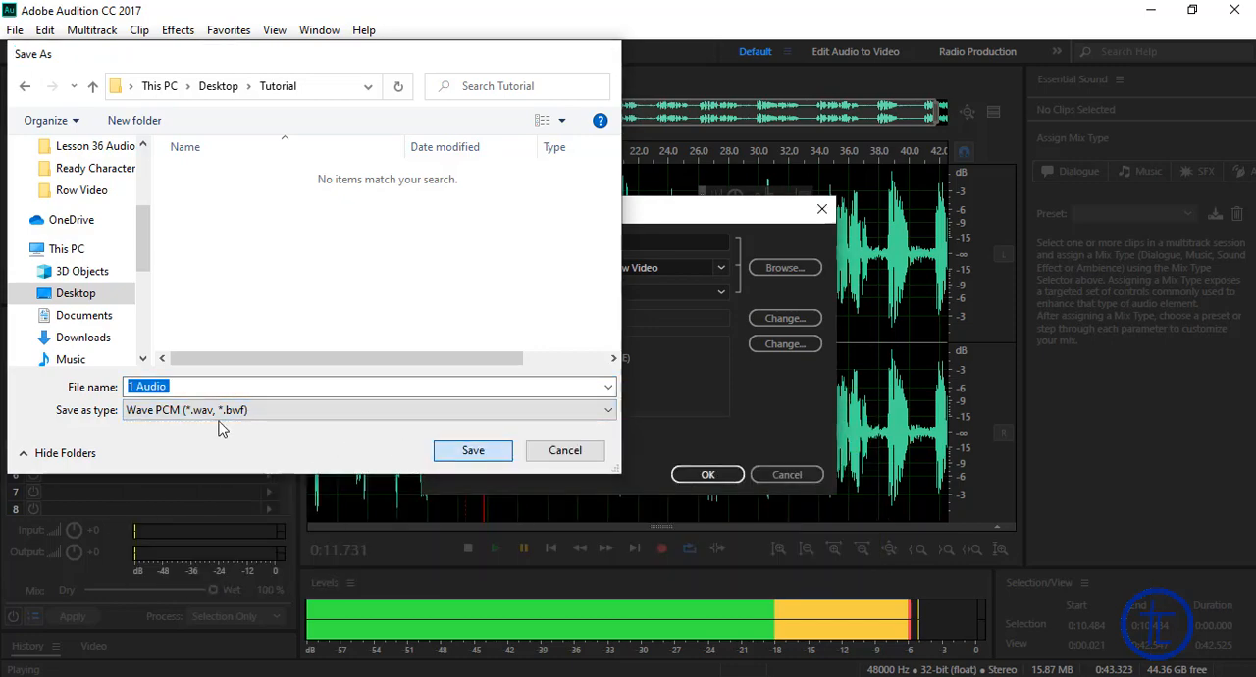
{"action": "left_click", "coordinate": [446, 453]}
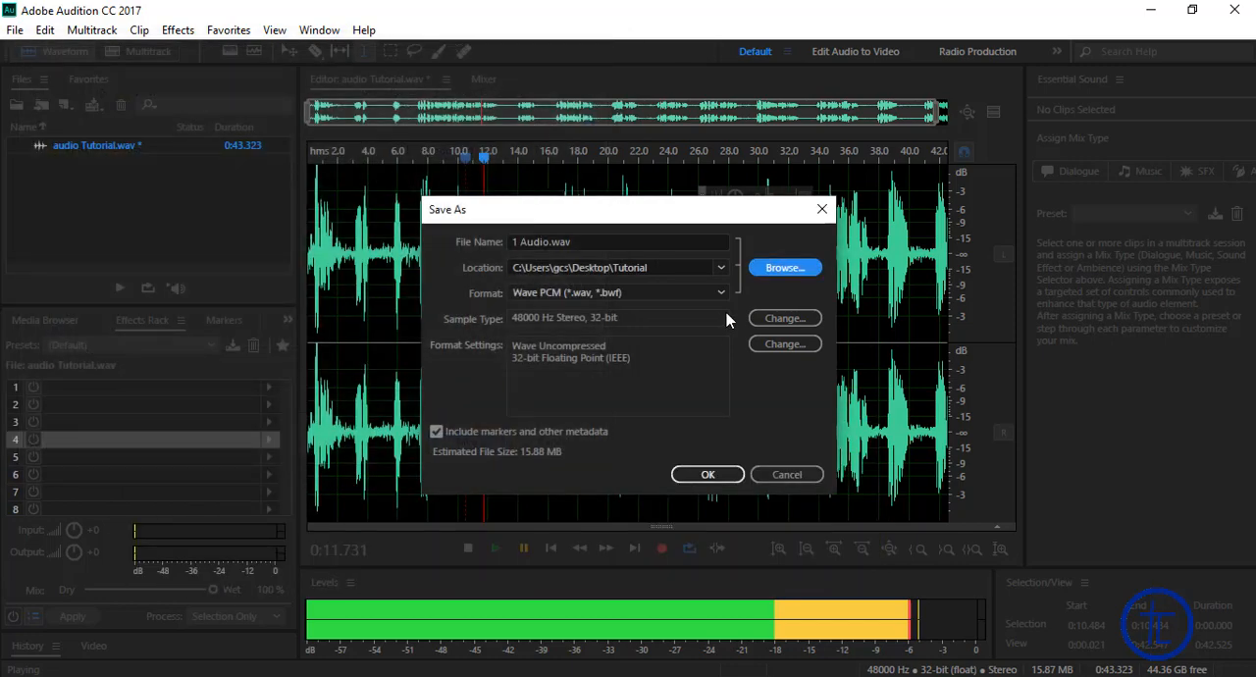
{"action": "left_click", "coordinate": [708, 476]}
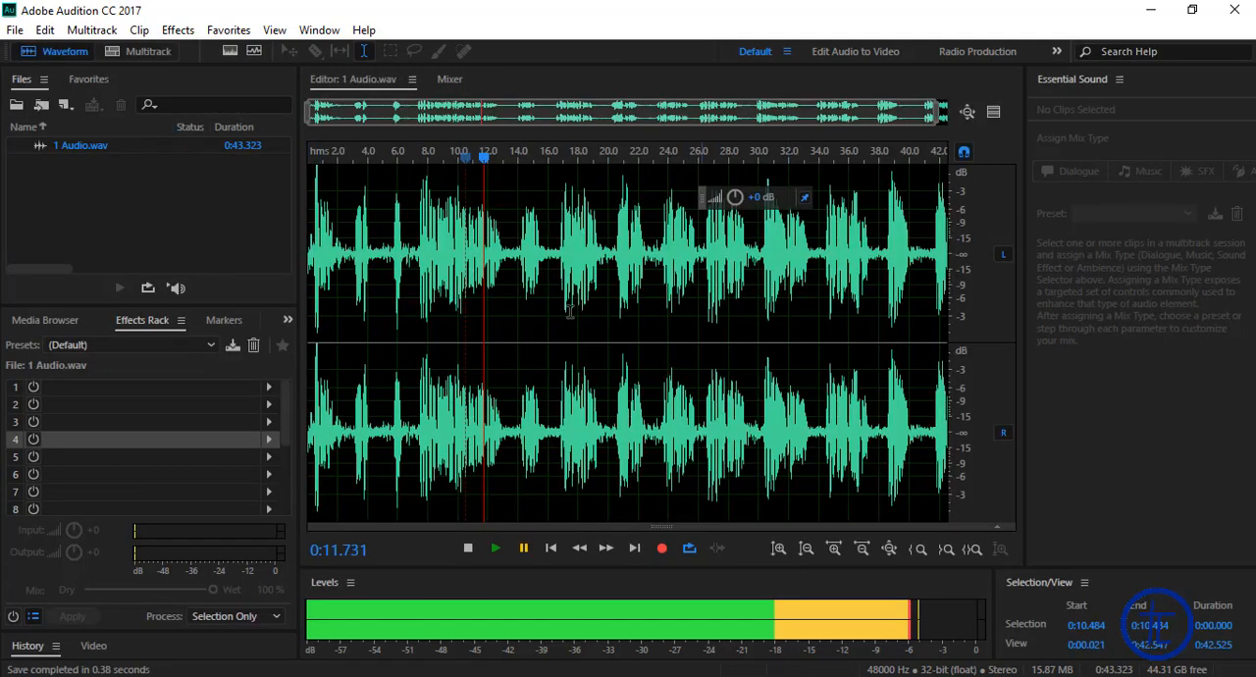
Step: Switch to the Windows desktop and move the Tutorial folder to the empty area below This PC
{"action": "left_click", "coordinate": [1151, 10]}
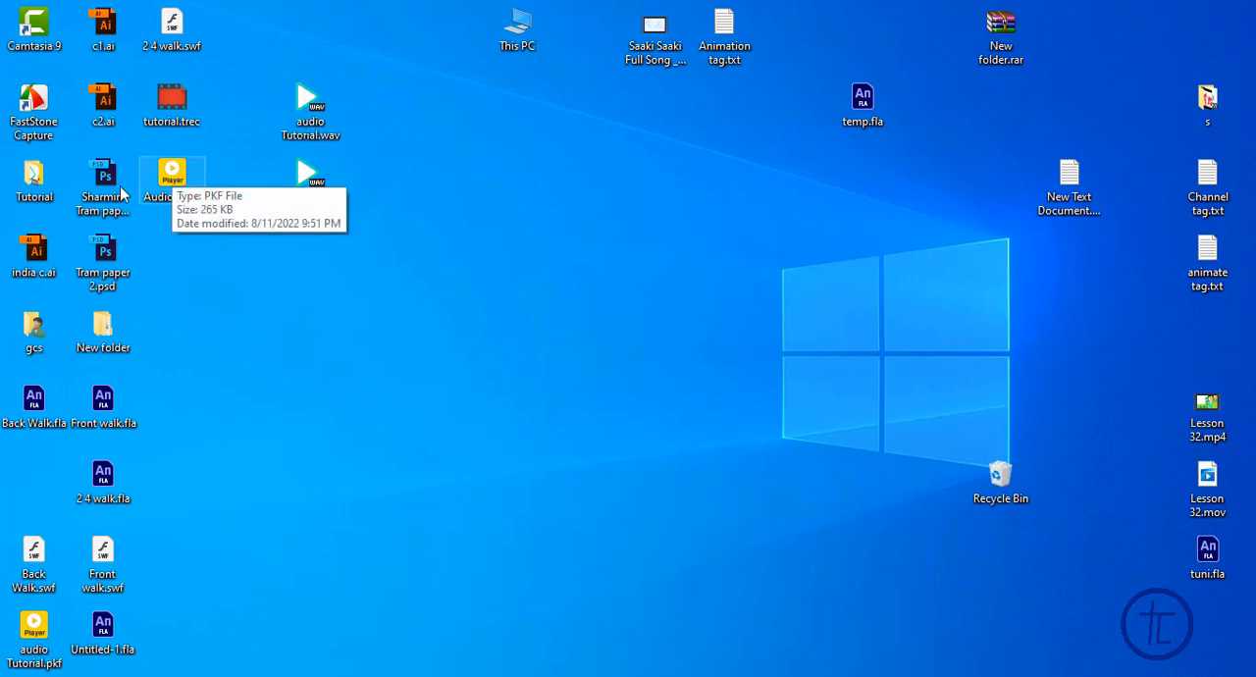
{"action": "left_click_drag", "start_coordinate": [33, 180], "coordinate": [518, 253]}
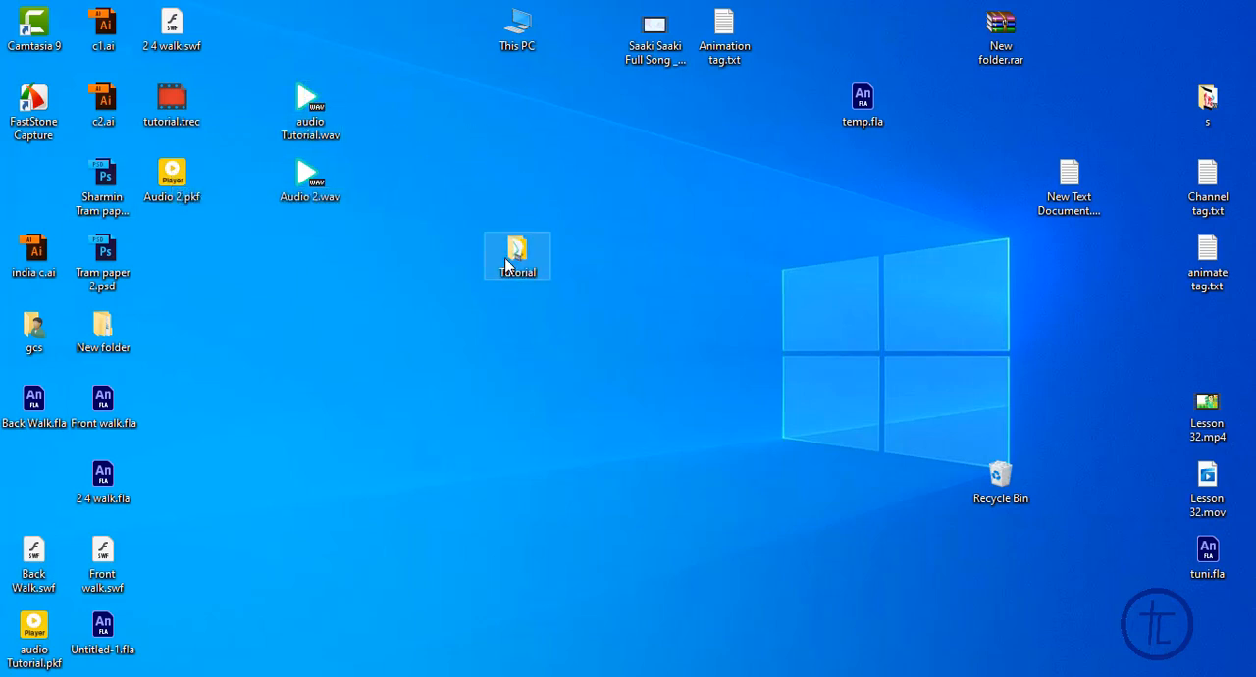
Step: Open the Tutorial folder on the desktop to check the saved 1 Audio files, and close the folder window
{"action": "left_click", "coordinate": [473, 328]}
{"action": "double_click", "coordinate": [502, 259]}
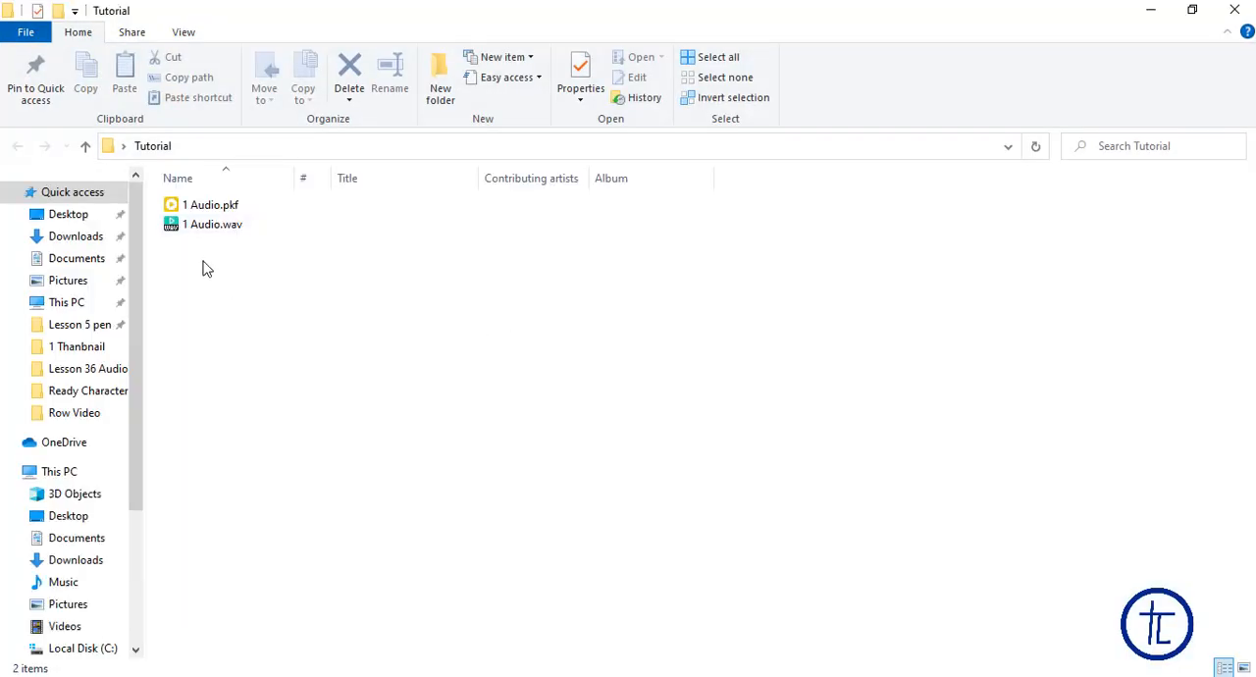
{"action": "key", "text": "ctrl+a"}
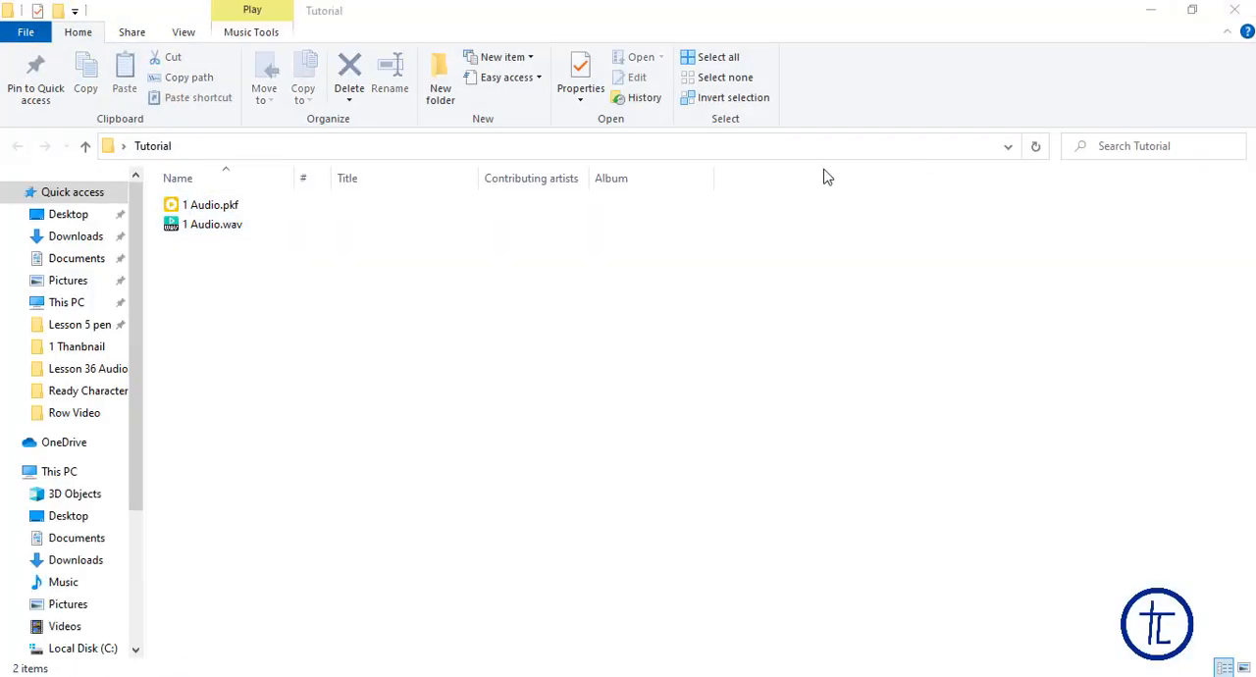
{"action": "left_click", "coordinate": [1242, 8]}
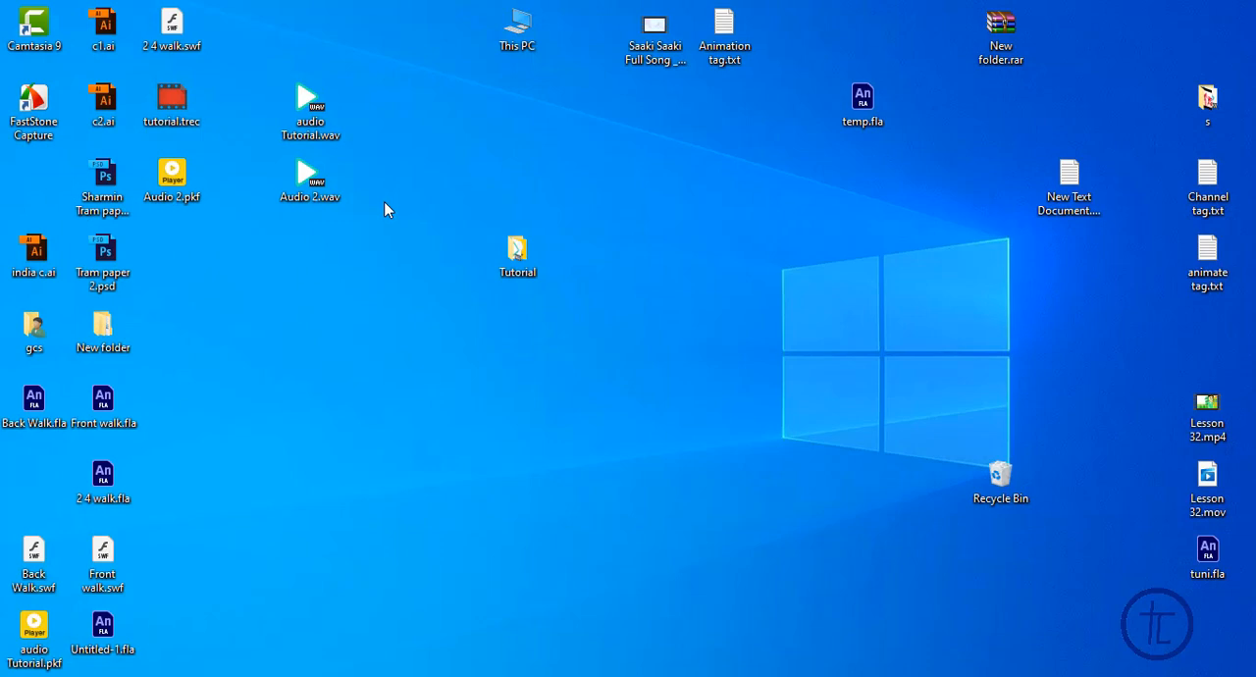
{"action": "left_click", "coordinate": [295, 187]}
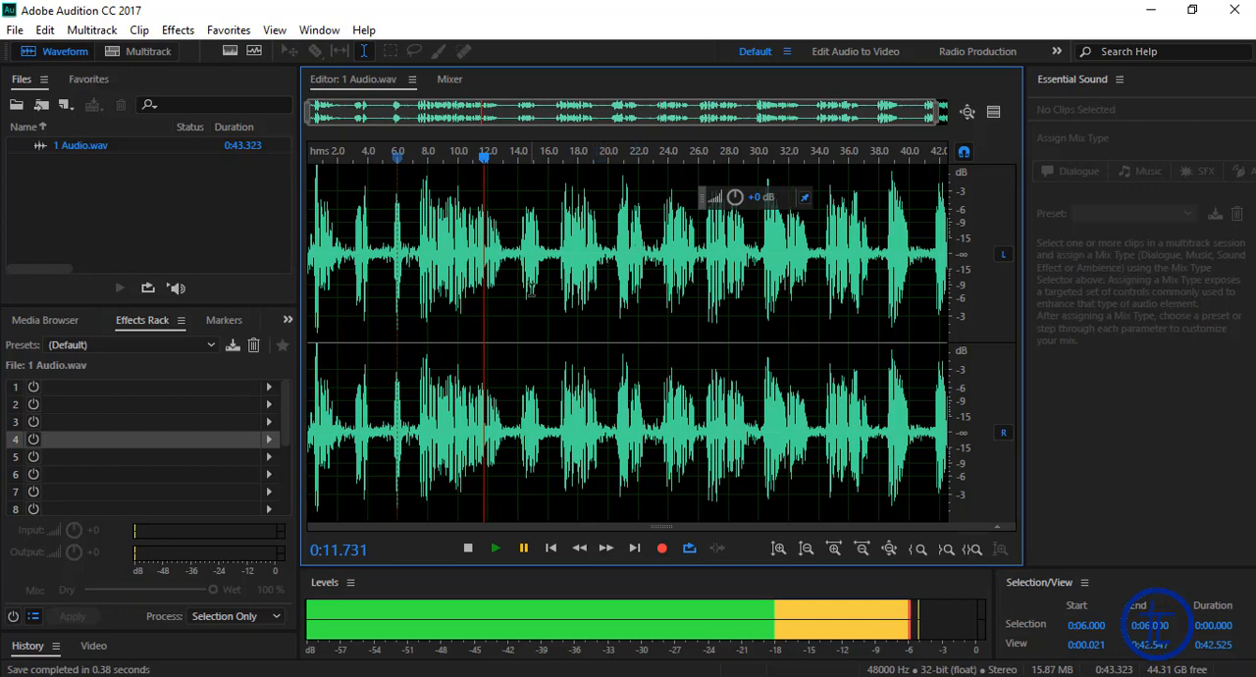
Step: Switch back to Adobe Audition and select the 1 Audio.wav waveform from 0:14.000 to 0:16.000
{"action": "left_click", "coordinate": [517, 253]}
{"action": "left_click_drag", "start_coordinate": [484, 167], "coordinate": [507, 163]}
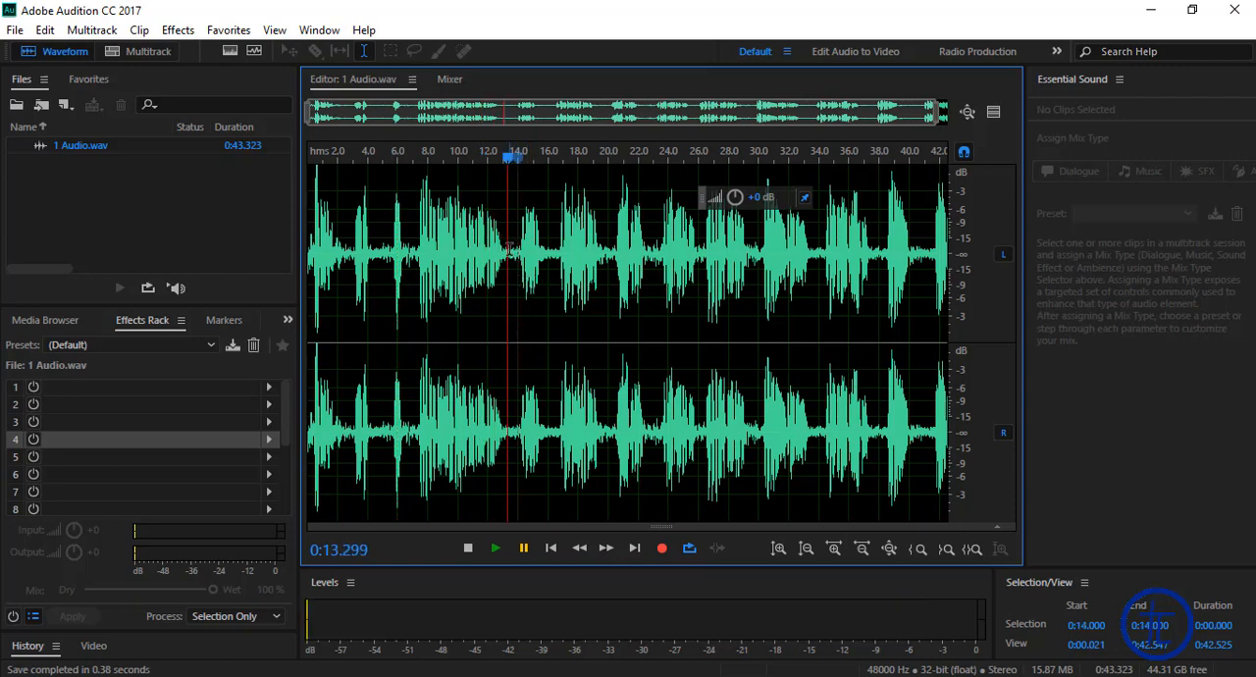
{"action": "left_click_drag", "start_coordinate": [523, 254], "coordinate": [542, 253]}
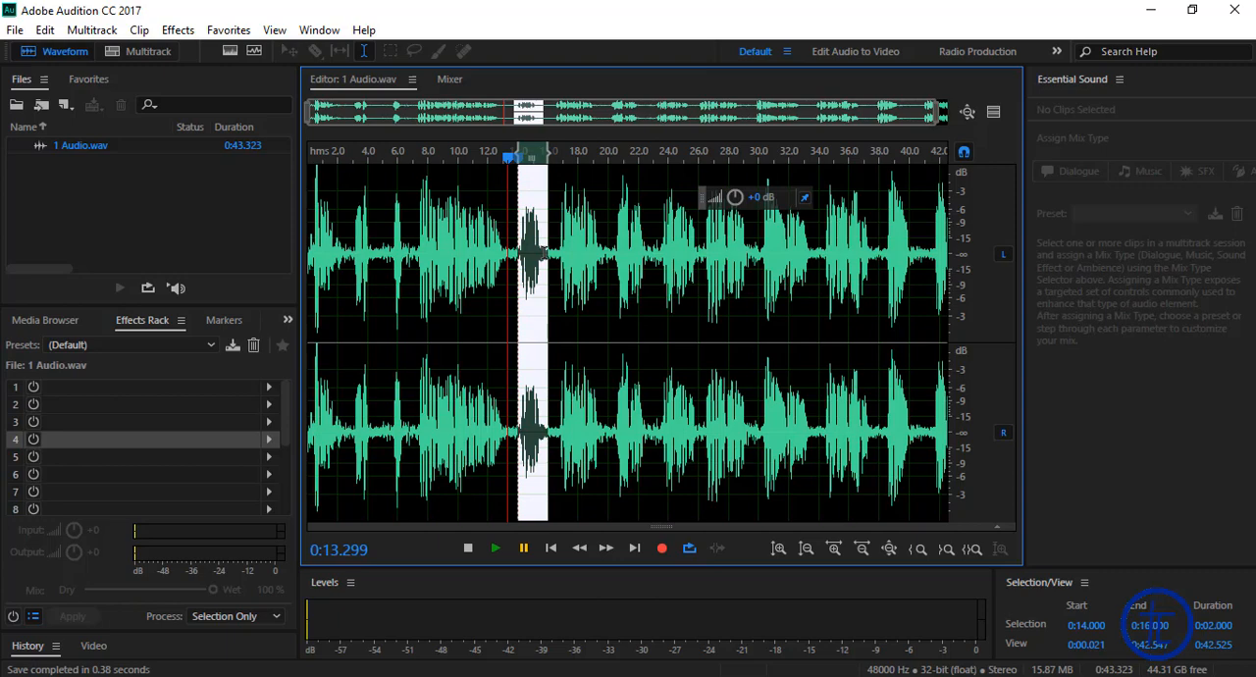